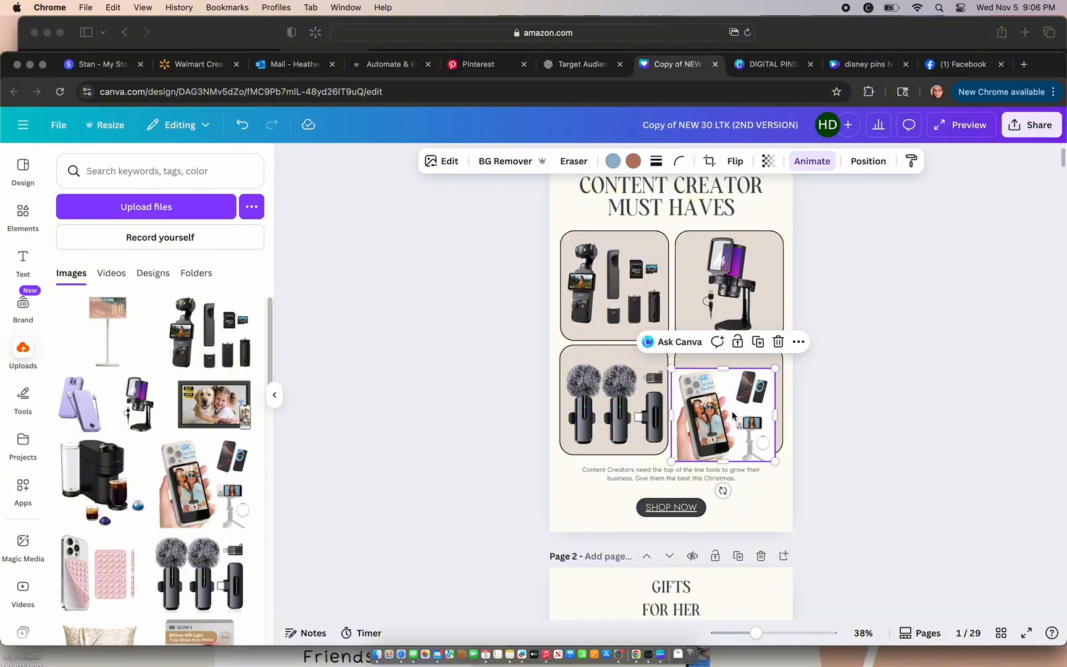
Step: Position the phone-case product image inside the empty fourth frame on page 1 and remove its background
{"action": "left_click_drag", "start_coordinate": [732, 412], "coordinate": [738, 401]}
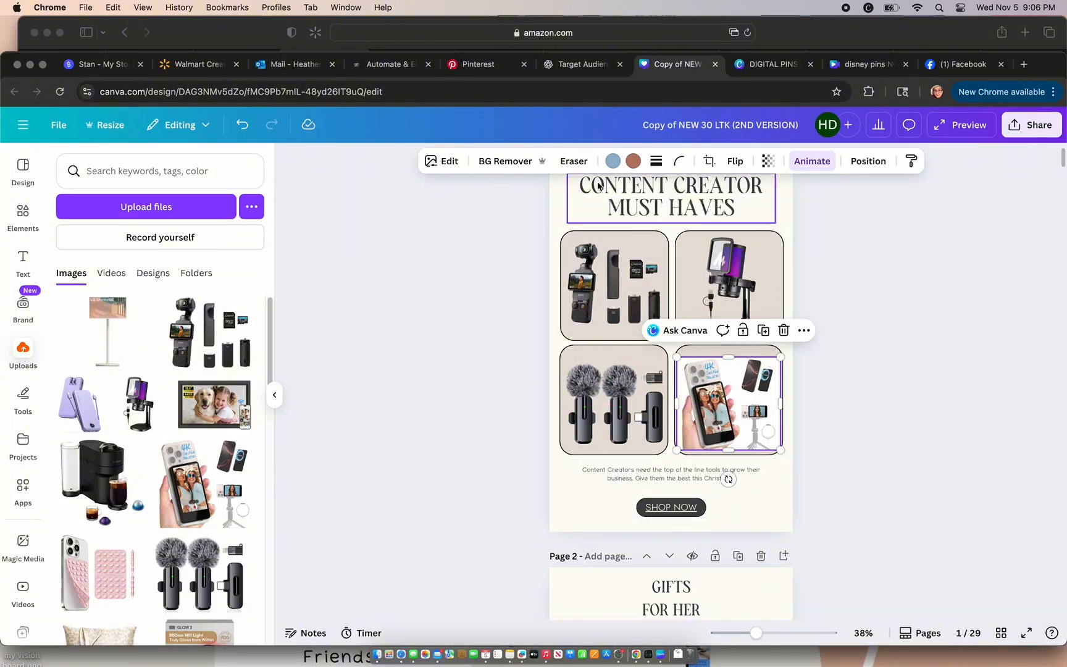
{"action": "left_click", "coordinate": [503, 161]}
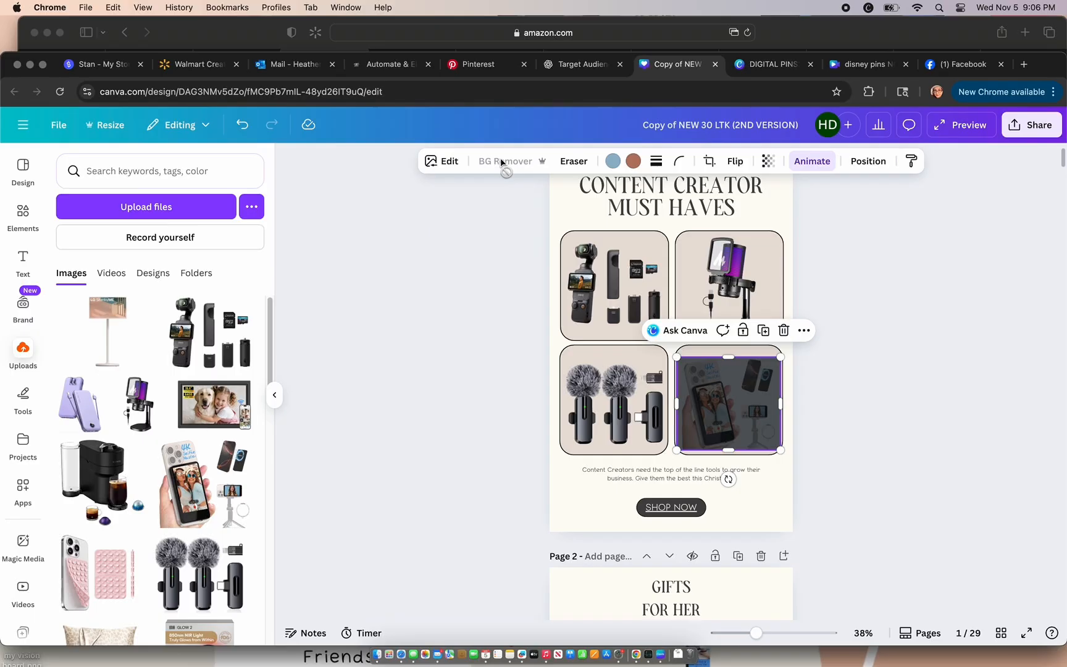
{"action": "left_click", "coordinate": [475, 258]}
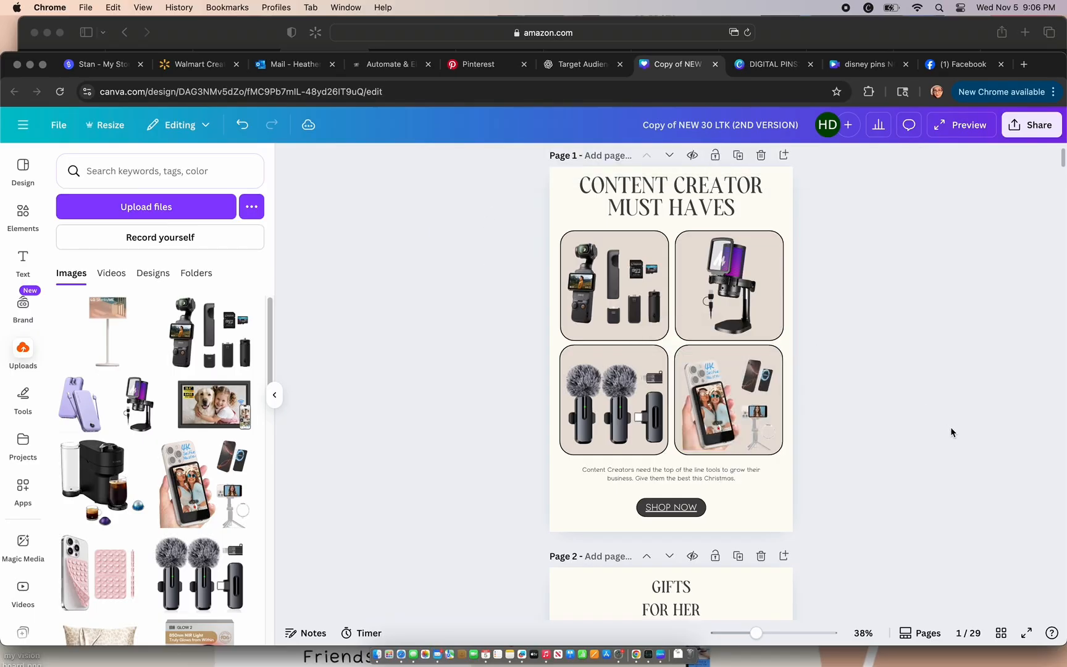
Step: Add the uploaded Skylight calendar image over the first frame of the Gifts for Her page and remove its background
{"action": "scroll", "coordinate": [950, 432], "scroll_direction": "down", "scroll_amount": 2}
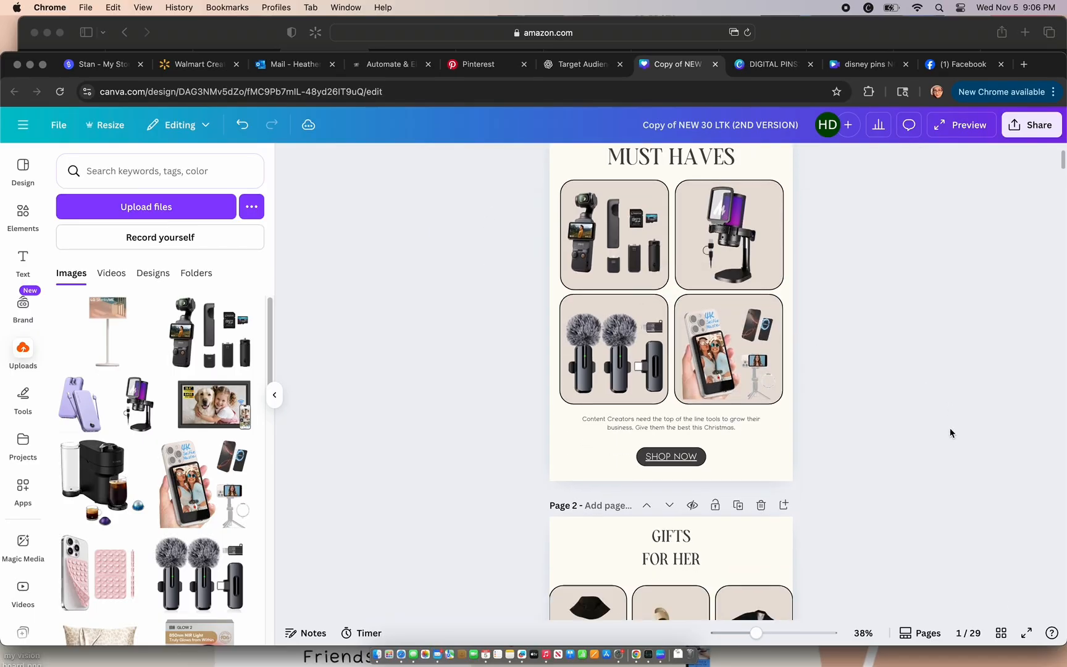
{"action": "scroll", "coordinate": [950, 431], "scroll_direction": "down", "scroll_amount": 5}
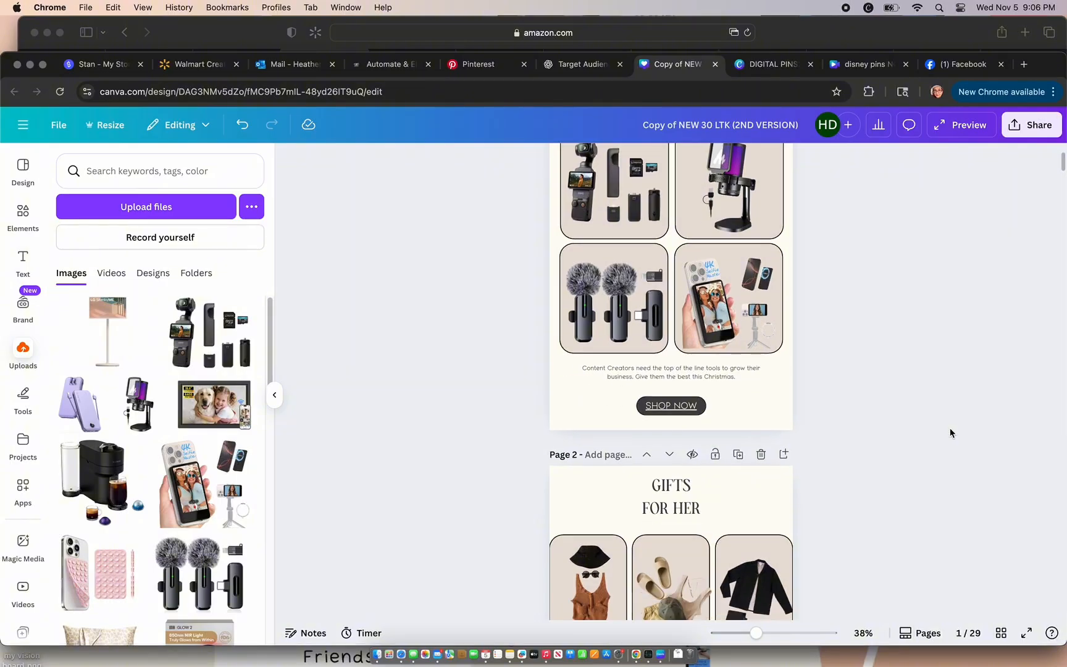
{"action": "scroll", "coordinate": [949, 433], "scroll_direction": "down", "scroll_amount": 7}
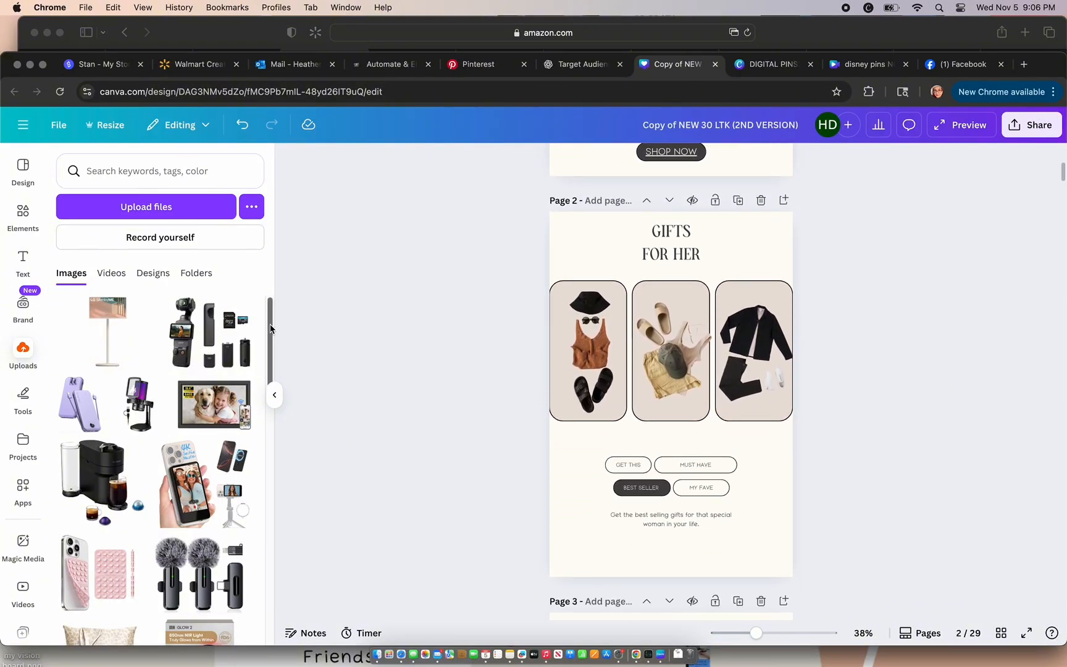
{"action": "left_click_drag", "start_coordinate": [269, 329], "coordinate": [272, 395]}
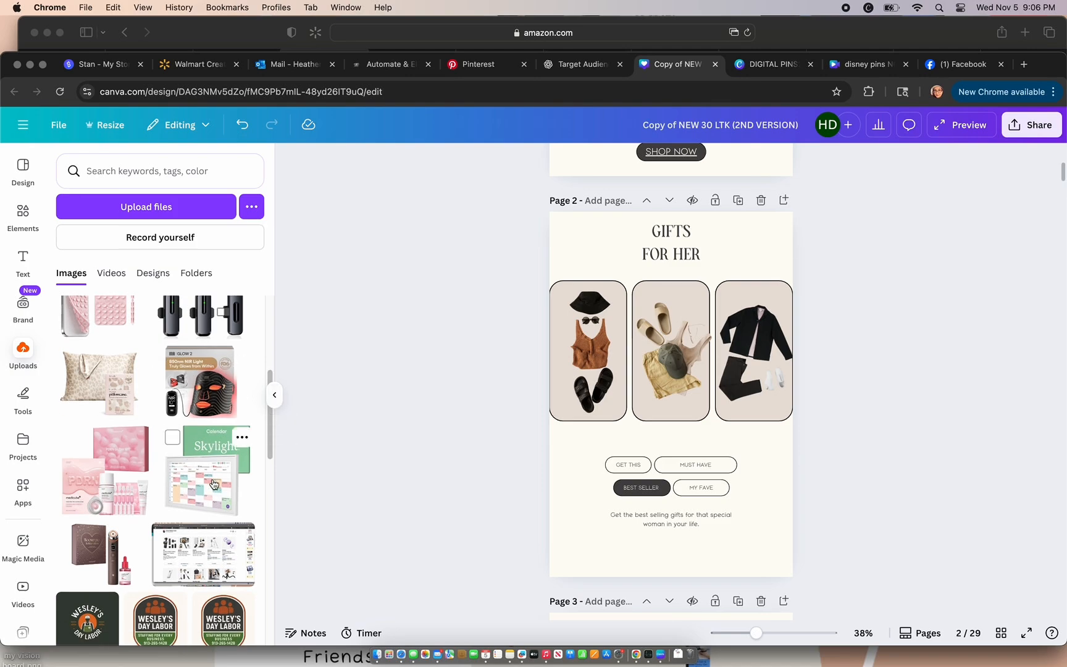
{"action": "left_click_drag", "start_coordinate": [213, 484], "coordinate": [584, 377]}
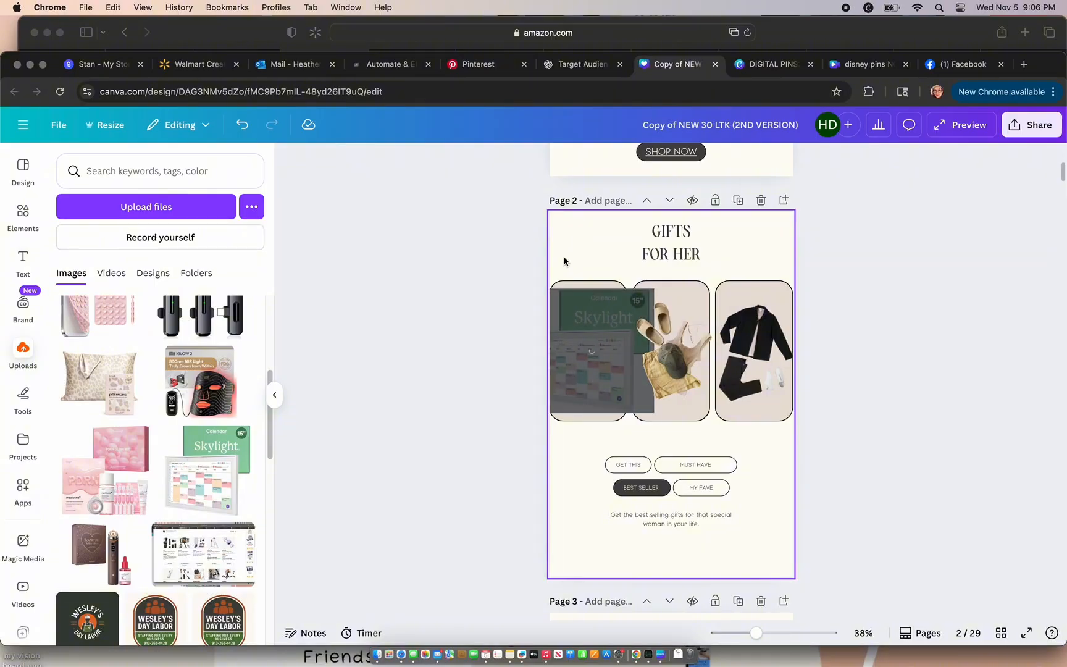
Step: Delete the outfit images from the middle and last frames on the Gifts for Her page
{"action": "left_click", "coordinate": [687, 372]}
{"action": "key", "text": "Delete"}
{"action": "left_click", "coordinate": [774, 377]}
{"action": "key", "text": "Delete"}
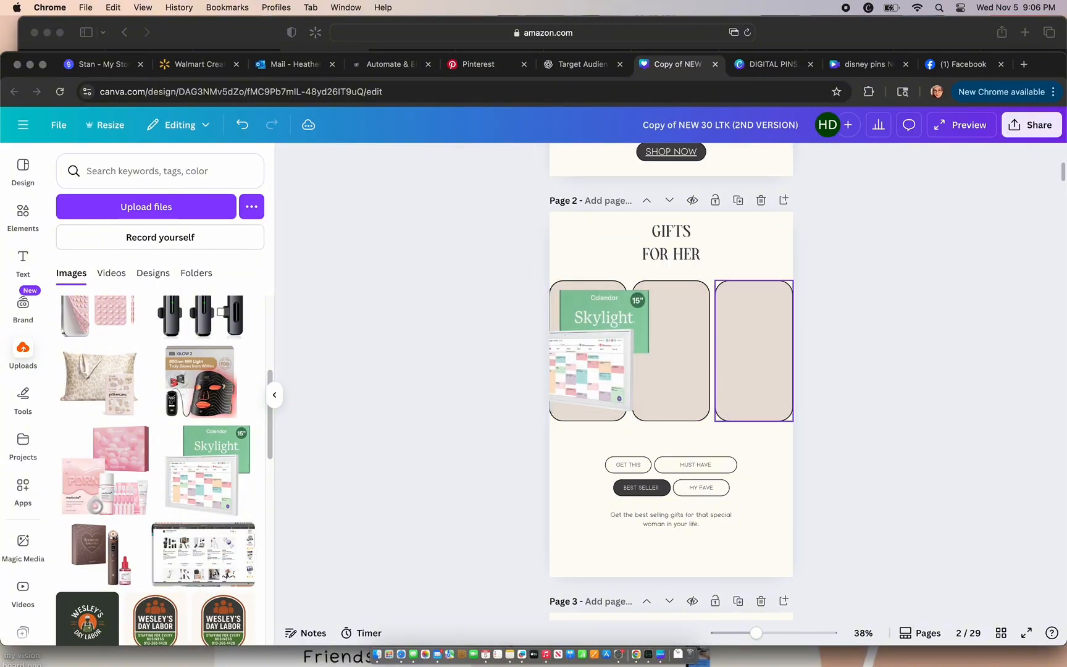
Step: Crop the side of the Skylight calendar image, scale it down and position it within the first frame
{"action": "left_click", "coordinate": [547, 358]}
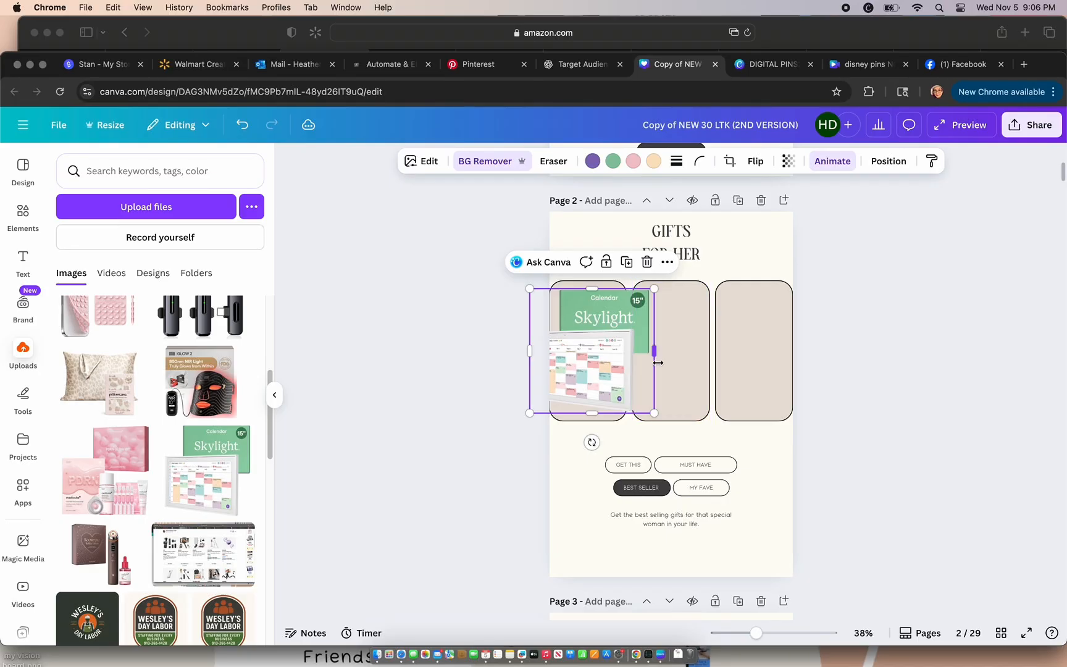
{"action": "mouse_move", "coordinate": [654, 350]}
{"action": "left_mouse_down"}
{"action": "mouse_move", "coordinate": [626, 351]}
{"action": "mouse_move", "coordinate": [635, 352]}
{"action": "left_mouse_up"}
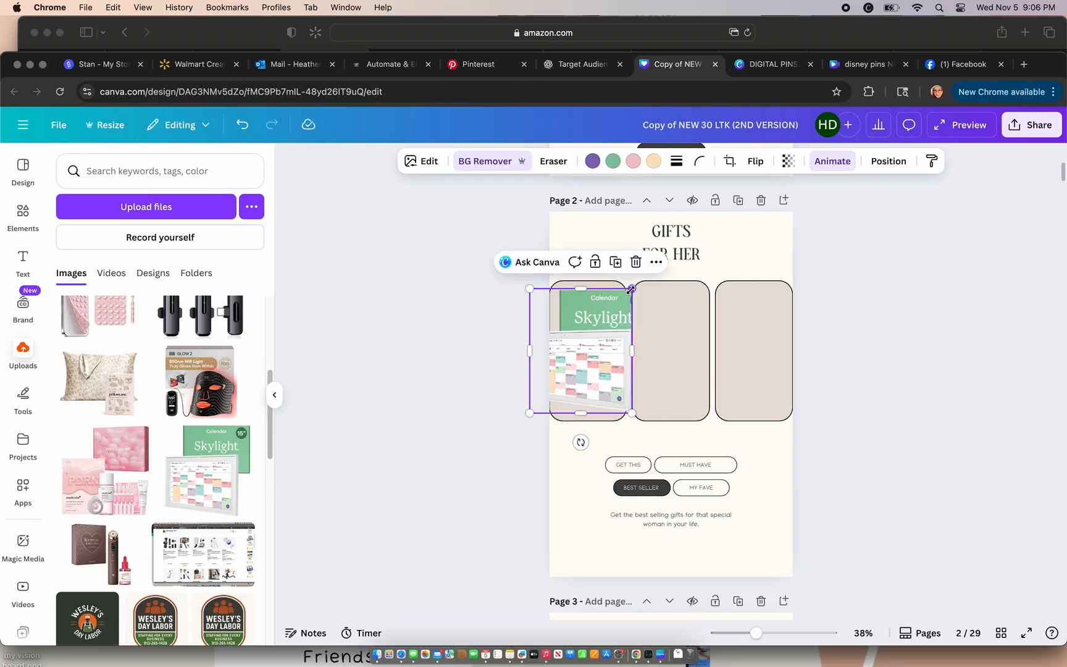
{"action": "left_click_drag", "start_coordinate": [630, 289], "coordinate": [613, 312]}
{"action": "left_click_drag", "start_coordinate": [594, 367], "coordinate": [607, 355]}
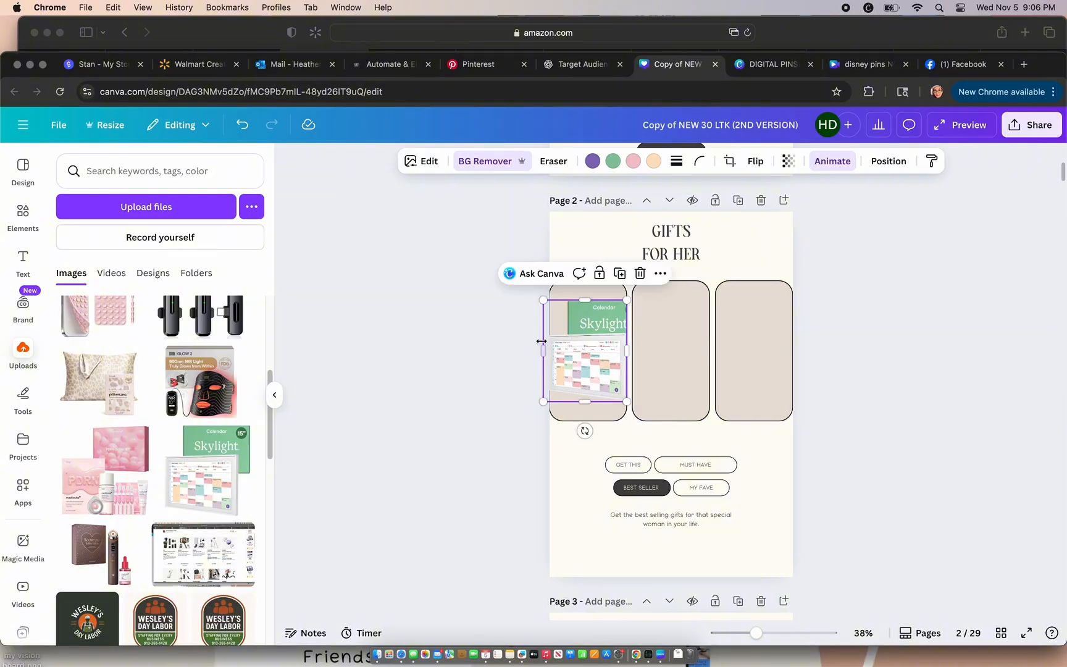
{"action": "left_click", "coordinate": [487, 316]}
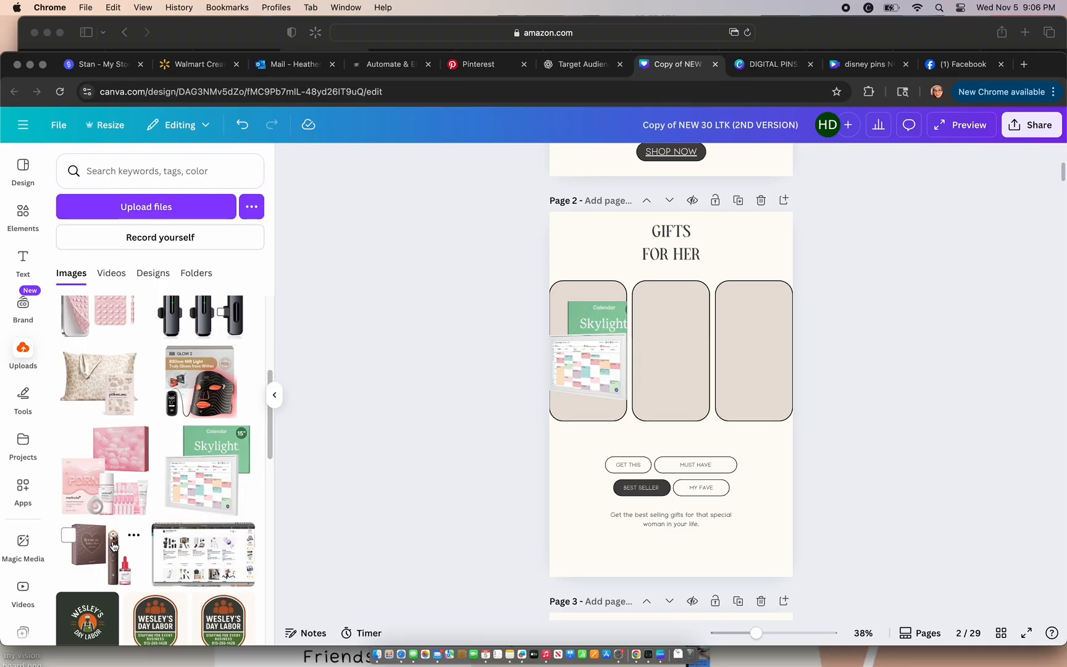
Step: Add the uploaded pillowcase image to the middle frame, remove its background and scale it to about 381 × 328
{"action": "left_click", "coordinate": [110, 405]}
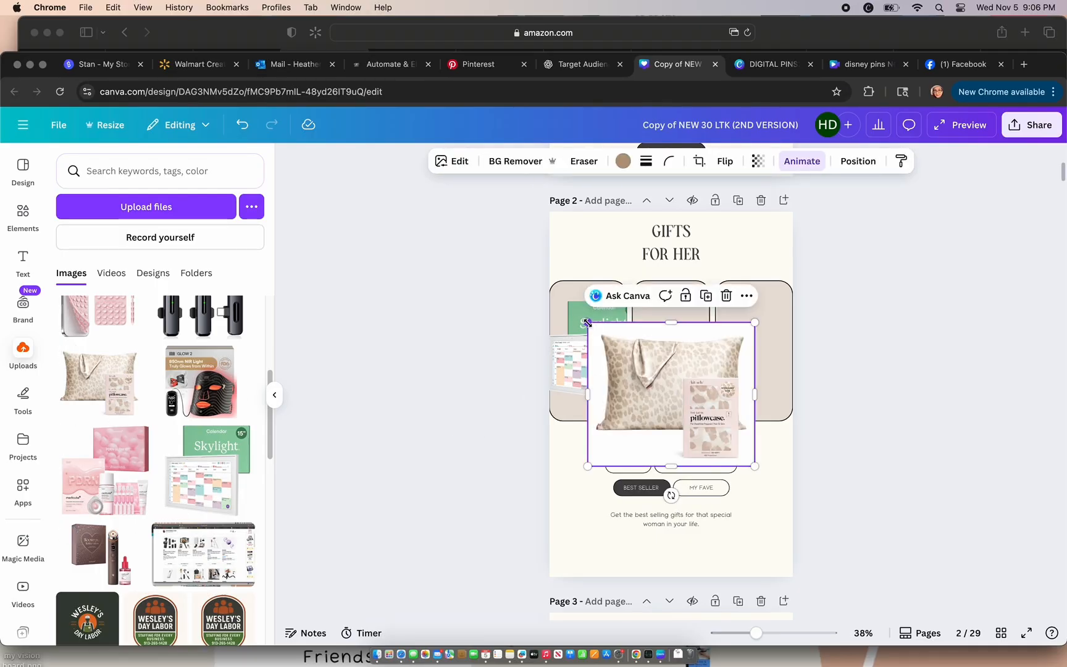
{"action": "left_click_drag", "start_coordinate": [587, 322], "coordinate": [659, 380]}
{"action": "left_click_drag", "start_coordinate": [716, 432], "coordinate": [686, 354]}
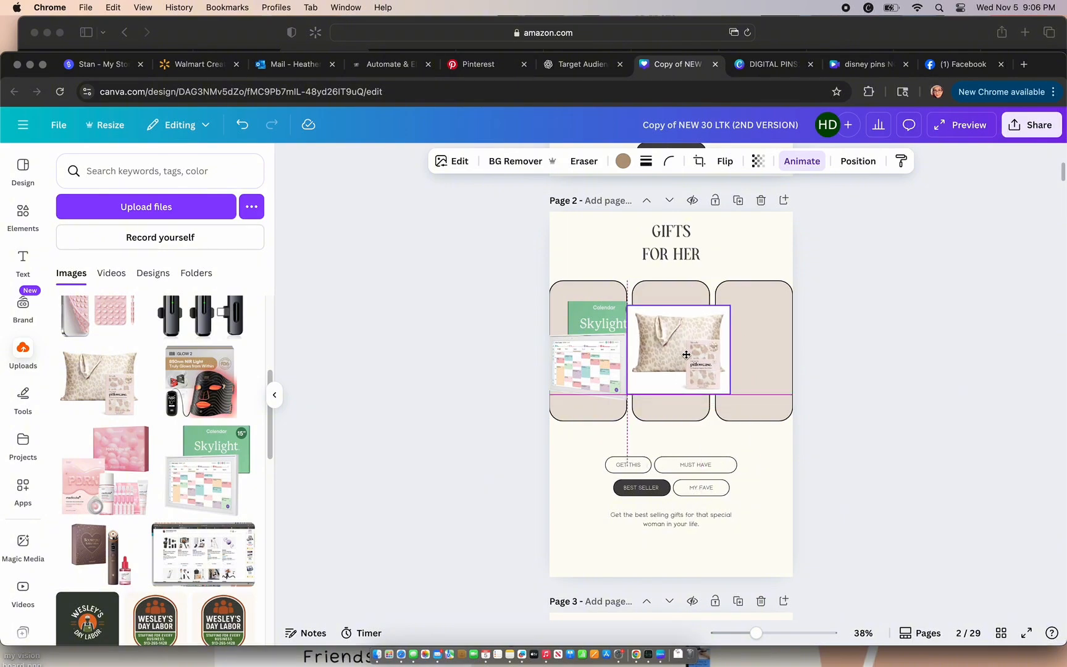
{"action": "left_click", "coordinate": [513, 162]}
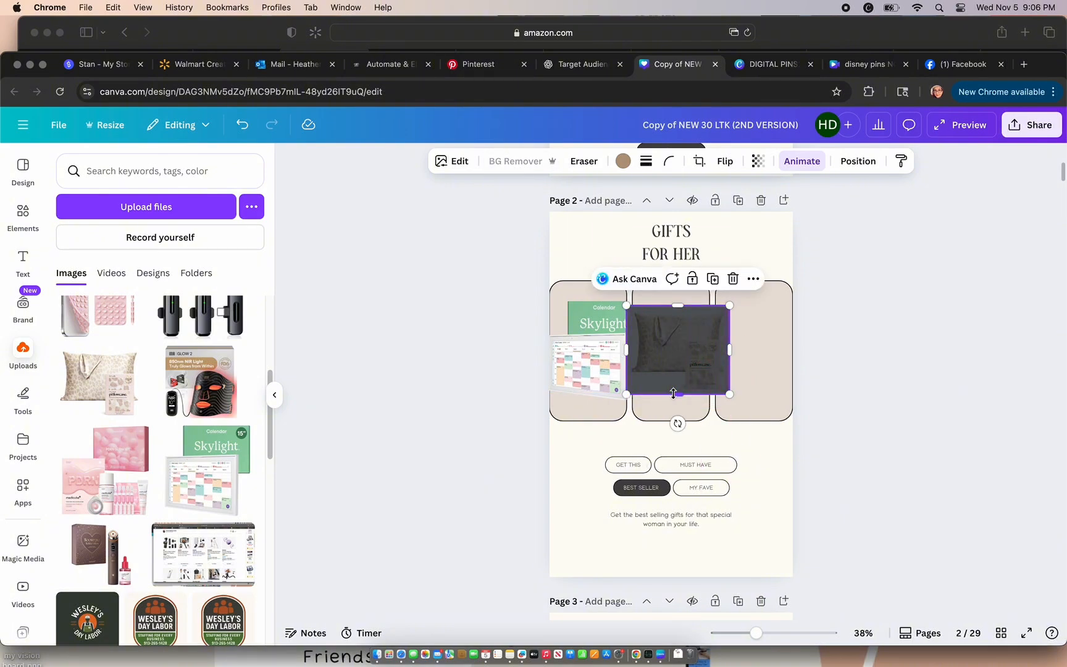
{"action": "left_click_drag", "start_coordinate": [729, 305], "coordinate": [719, 315]}
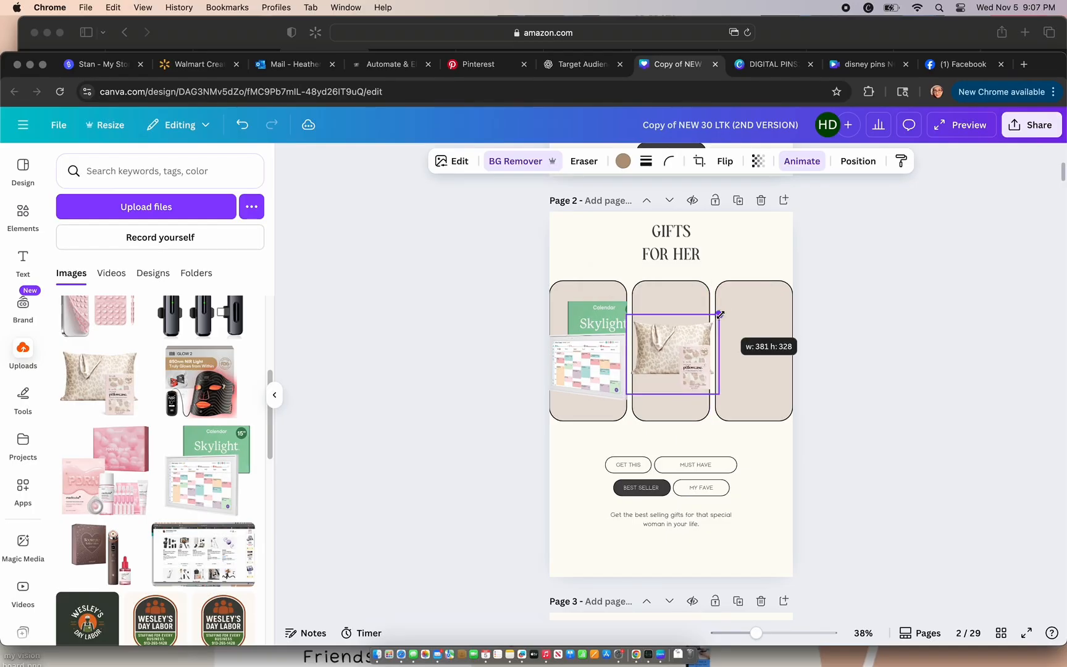
{"action": "left_click", "coordinate": [393, 380]}
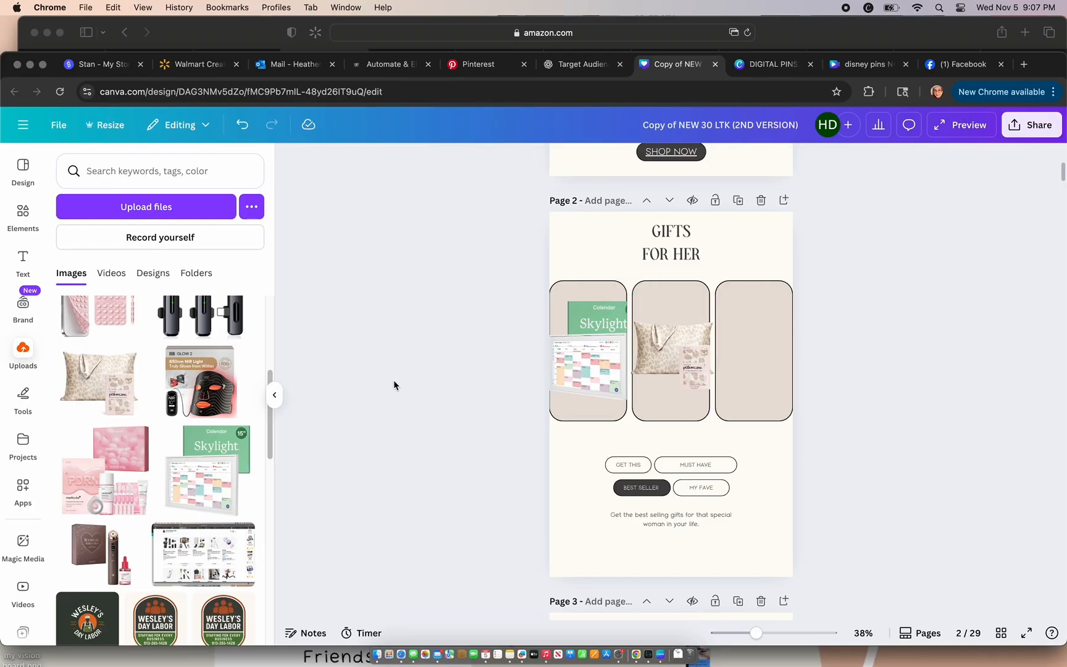
Step: Add the uploaded pink skincare set to the third frame on page 2, remove its background and fit it in place
{"action": "left_click", "coordinate": [127, 468]}
{"action": "left_click_drag", "start_coordinate": [588, 316], "coordinate": [650, 374]}
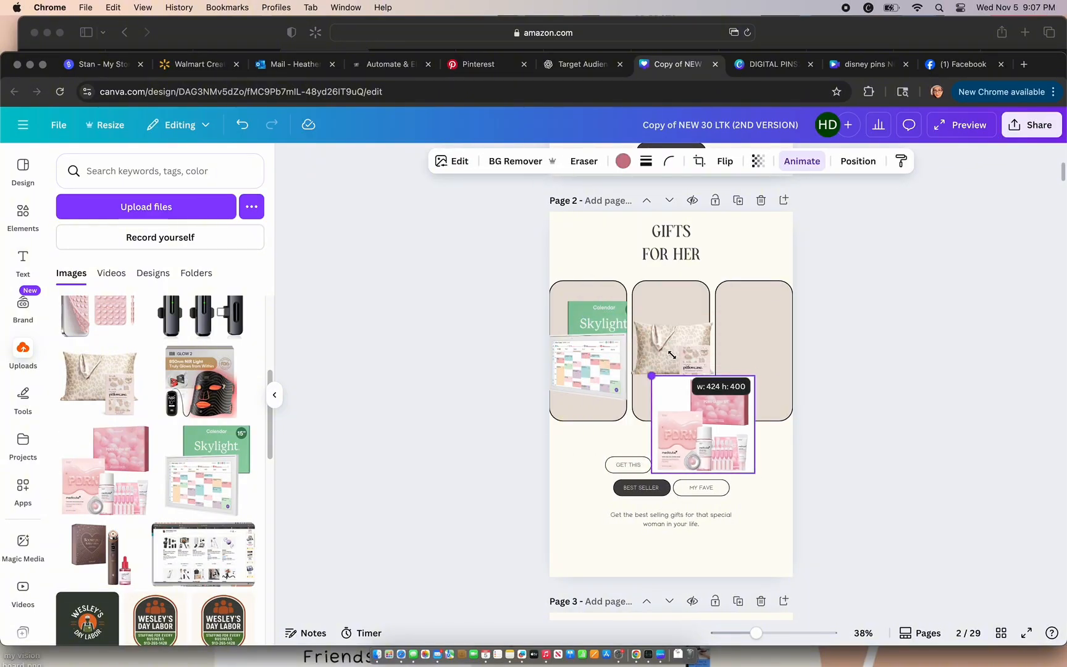
{"action": "left_click_drag", "start_coordinate": [730, 433], "coordinate": [773, 367]}
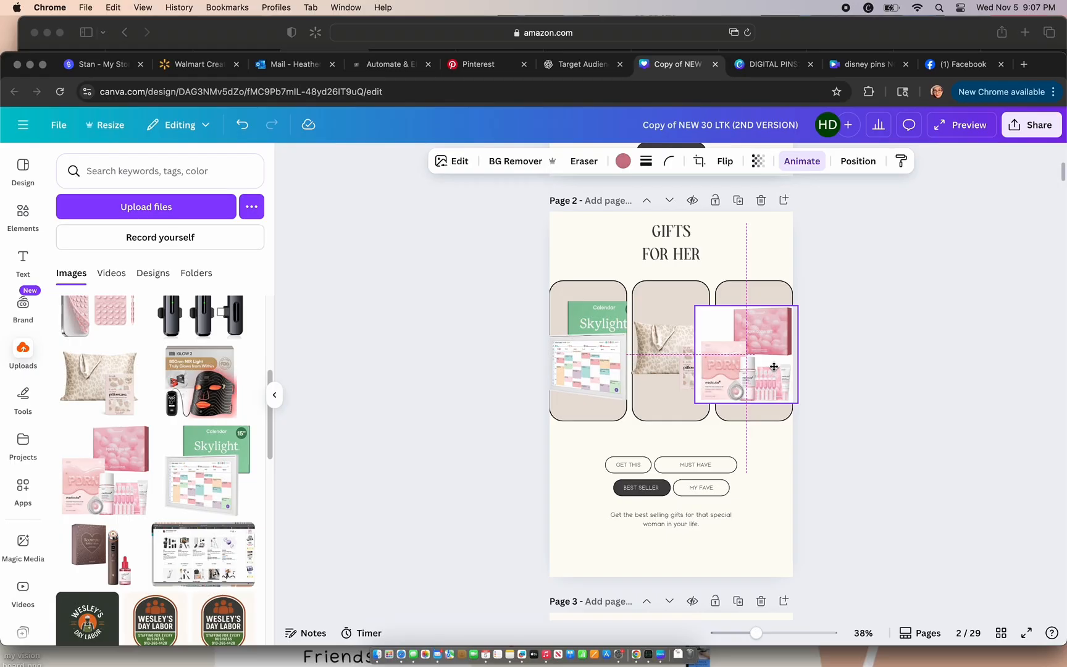
{"action": "left_click", "coordinate": [518, 161]}
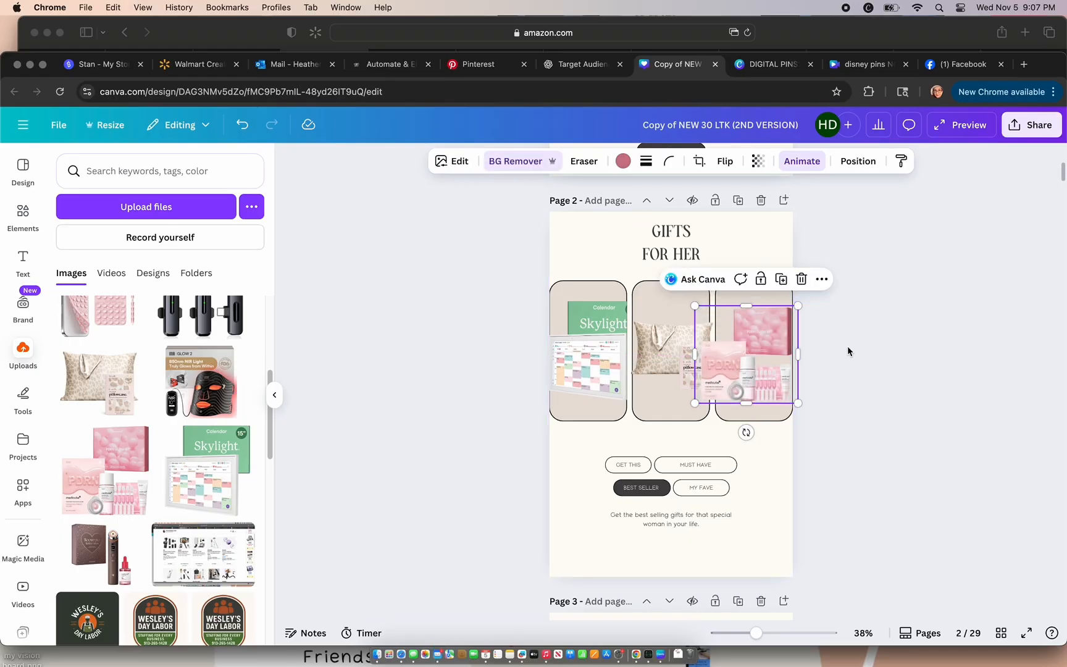
{"action": "left_click_drag", "start_coordinate": [746, 372], "coordinate": [765, 361]}
{"action": "left_click", "coordinate": [877, 477]}
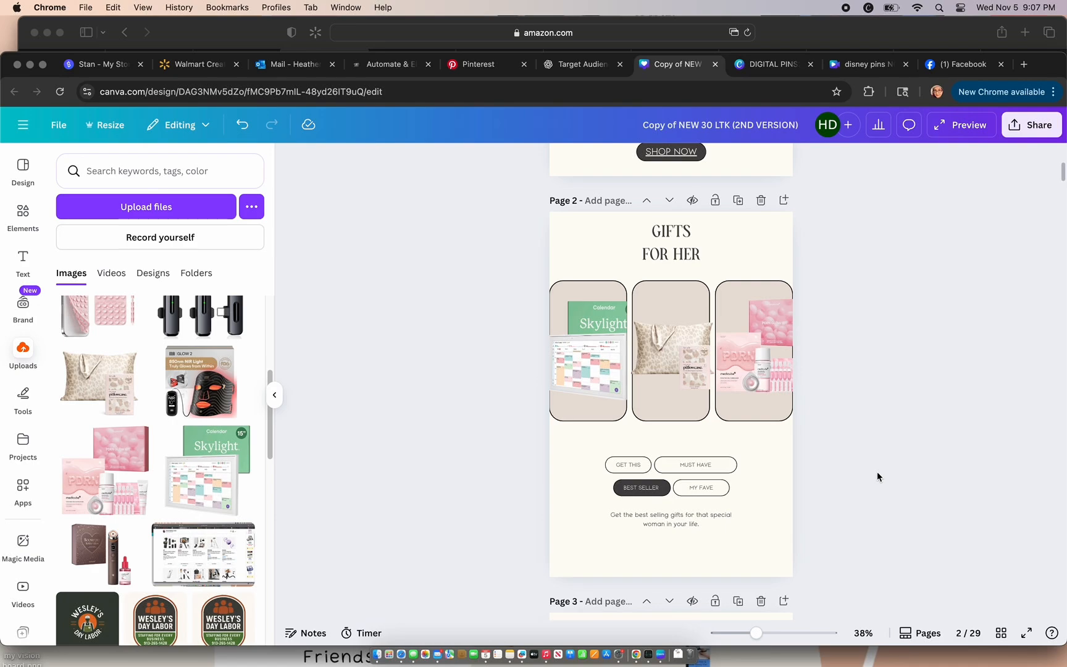
Step: Replace the model photo on the Self Care Faves page with the uploaded Glow 2 LED mask image, background removed
{"action": "scroll", "coordinate": [877, 476], "scroll_direction": "down", "scroll_amount": 5}
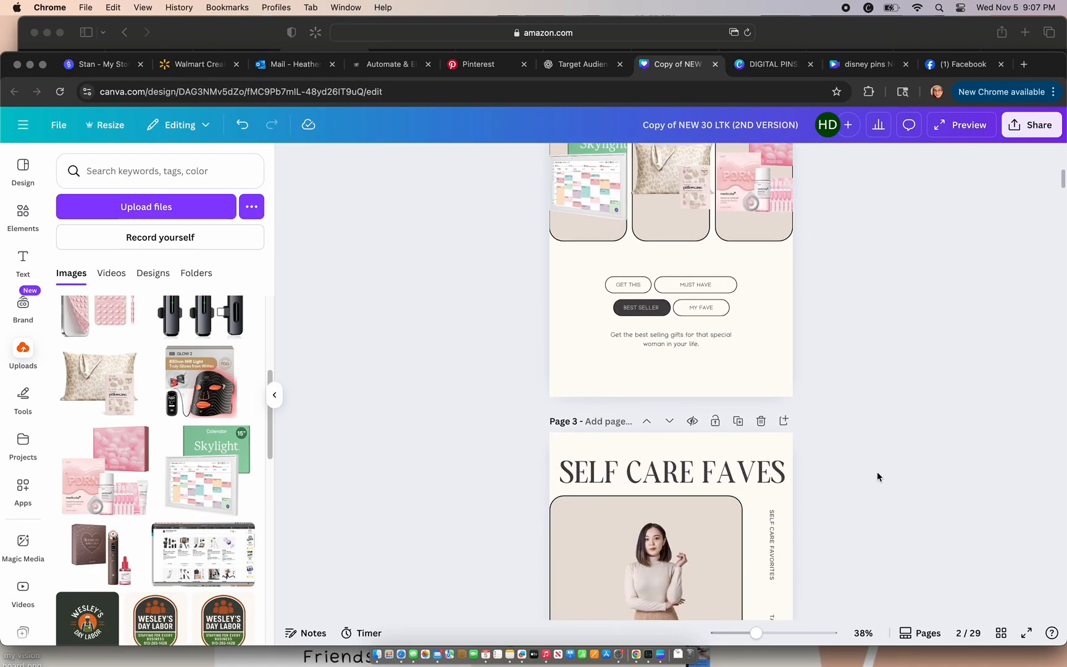
{"action": "scroll", "coordinate": [878, 477], "scroll_direction": "down", "scroll_amount": 3}
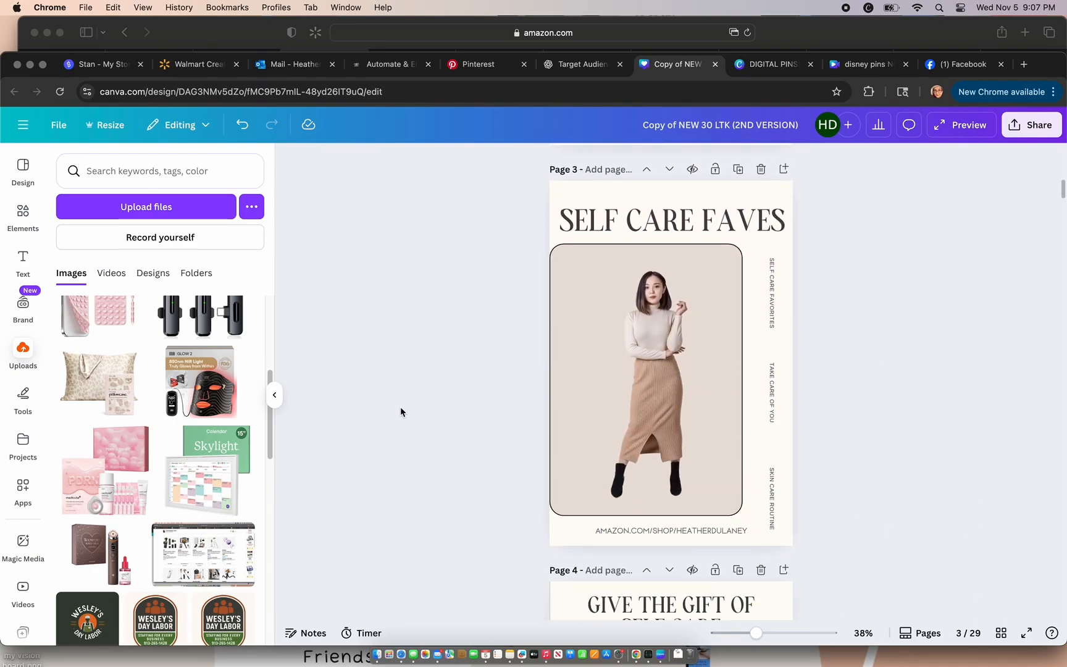
{"action": "left_click_drag", "start_coordinate": [211, 390], "coordinate": [646, 395]}
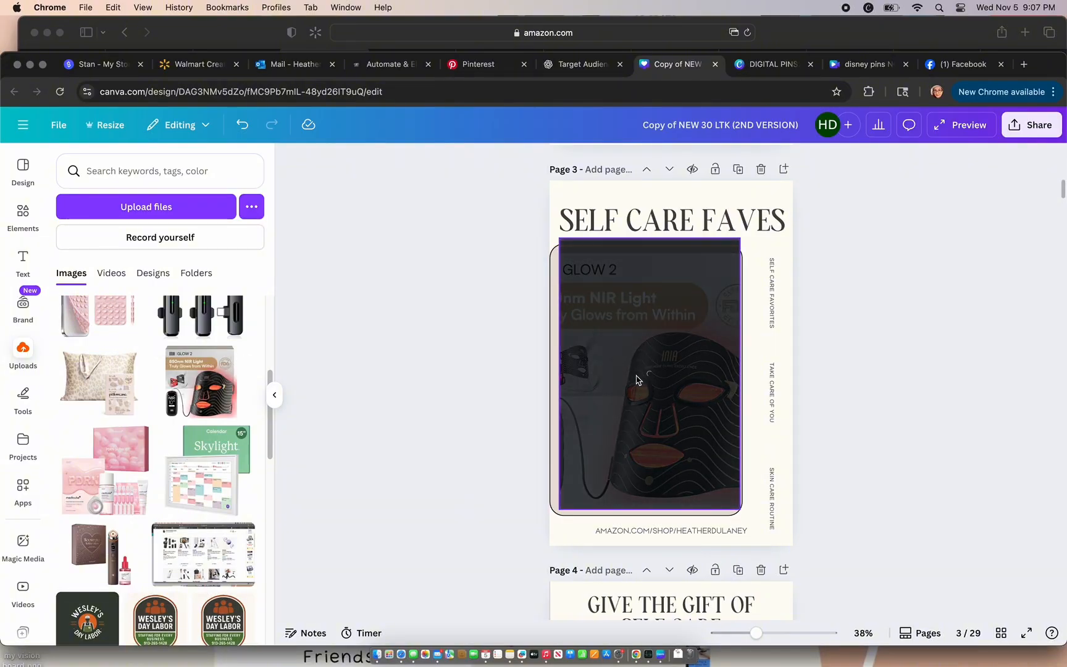
{"action": "mouse_move", "coordinate": [587, 286]}
{"action": "left_mouse_down"}
{"action": "mouse_move", "coordinate": [658, 320]}
{"action": "mouse_move", "coordinate": [590, 256]}
{"action": "mouse_move", "coordinate": [588, 306]}
{"action": "left_mouse_up"}
{"action": "left_click", "coordinate": [459, 344]}
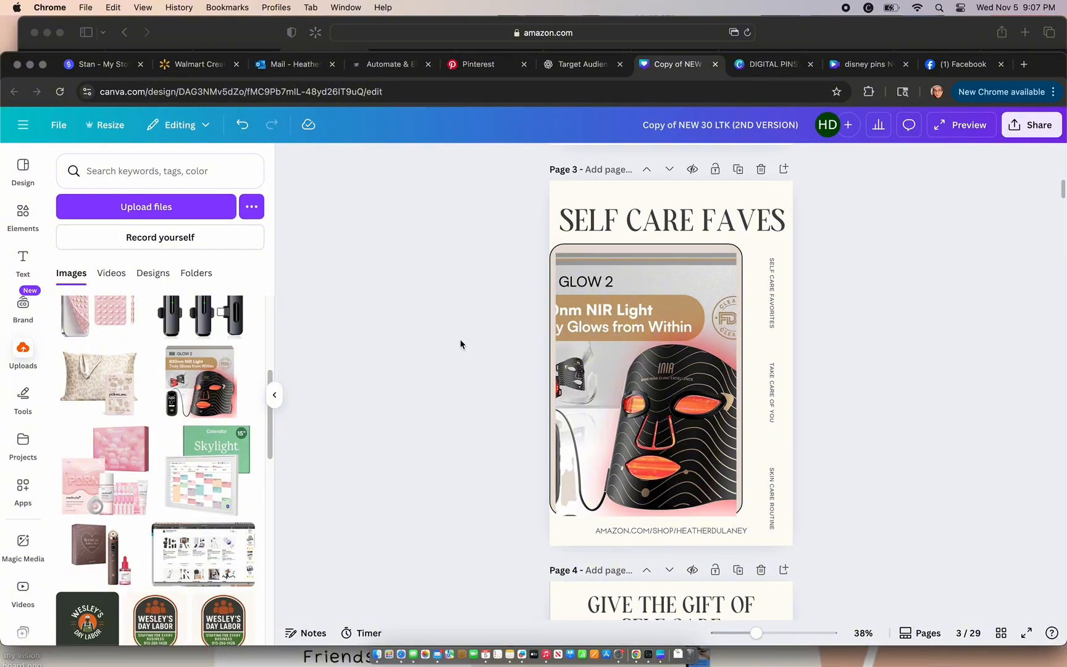
Step: Crop the lower edge of the LED mask image so it stays inside the page 3 frame
{"action": "left_click", "coordinate": [629, 414]}
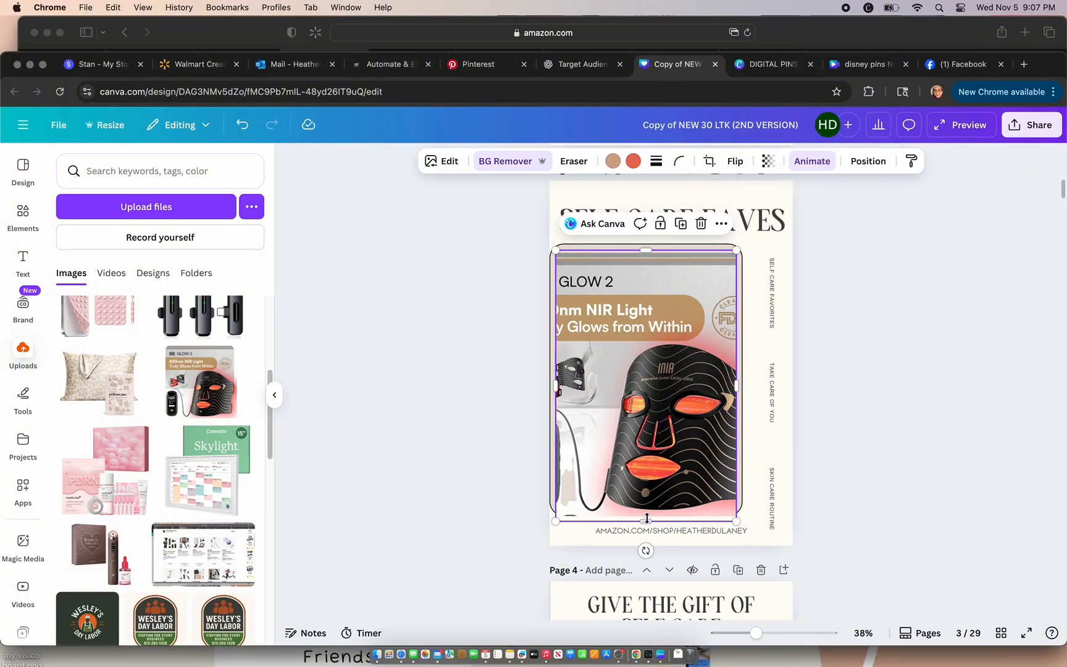
{"action": "left_click_drag", "start_coordinate": [646, 522], "coordinate": [646, 515]}
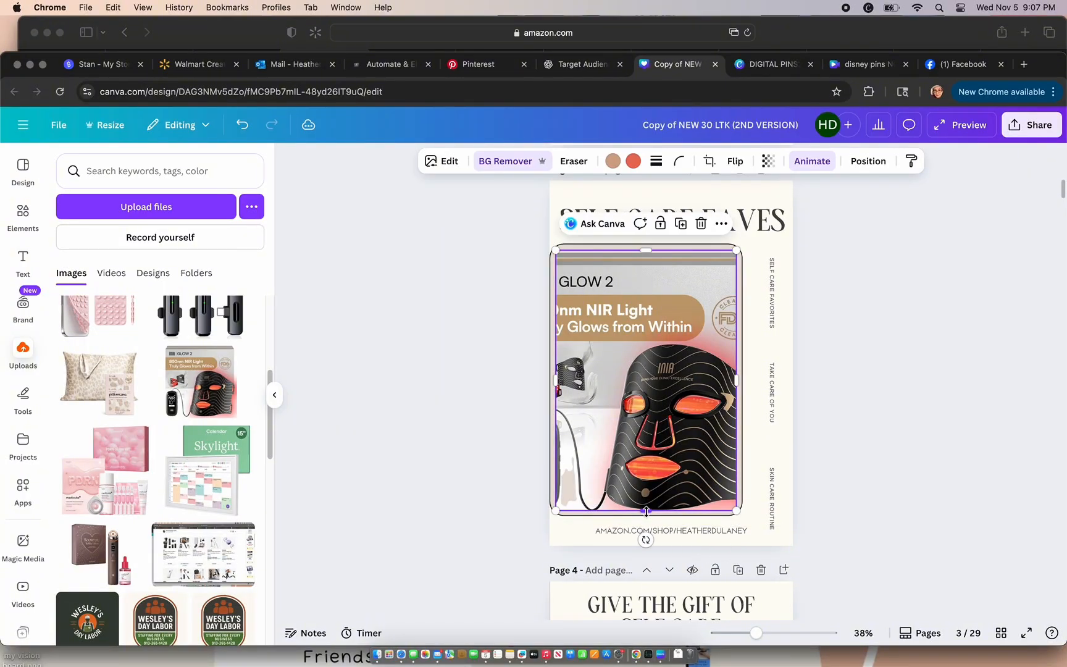
{"action": "left_click", "coordinate": [456, 474]}
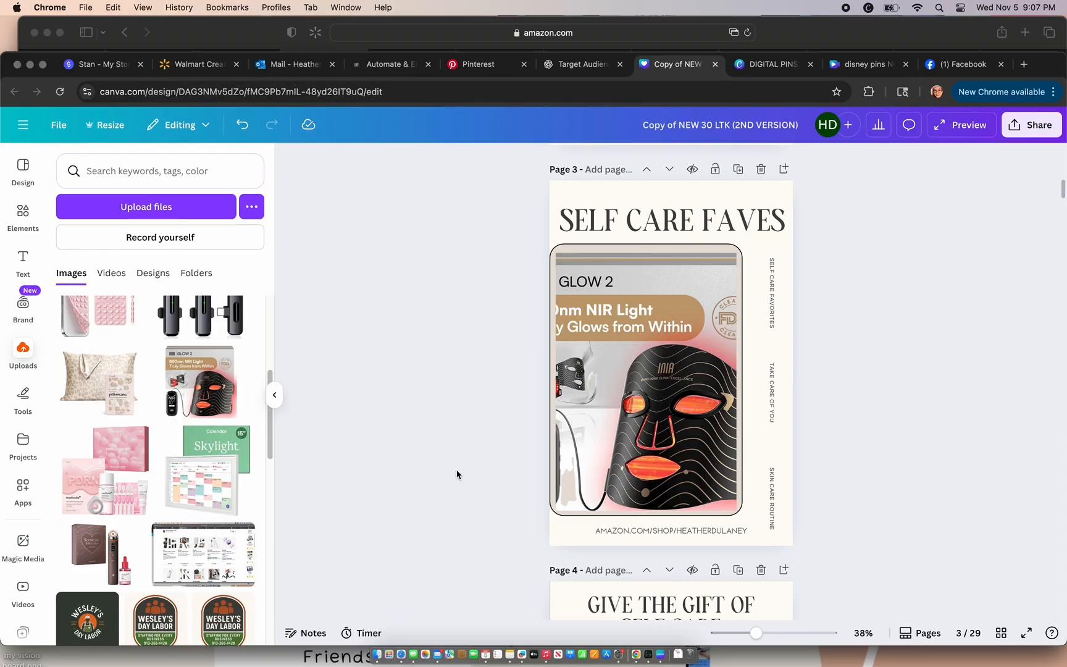
Step: Delete the outfit collage from the frame on the Give the Gift of Self Care page
{"action": "scroll", "coordinate": [892, 499], "scroll_direction": "down", "scroll_amount": 10}
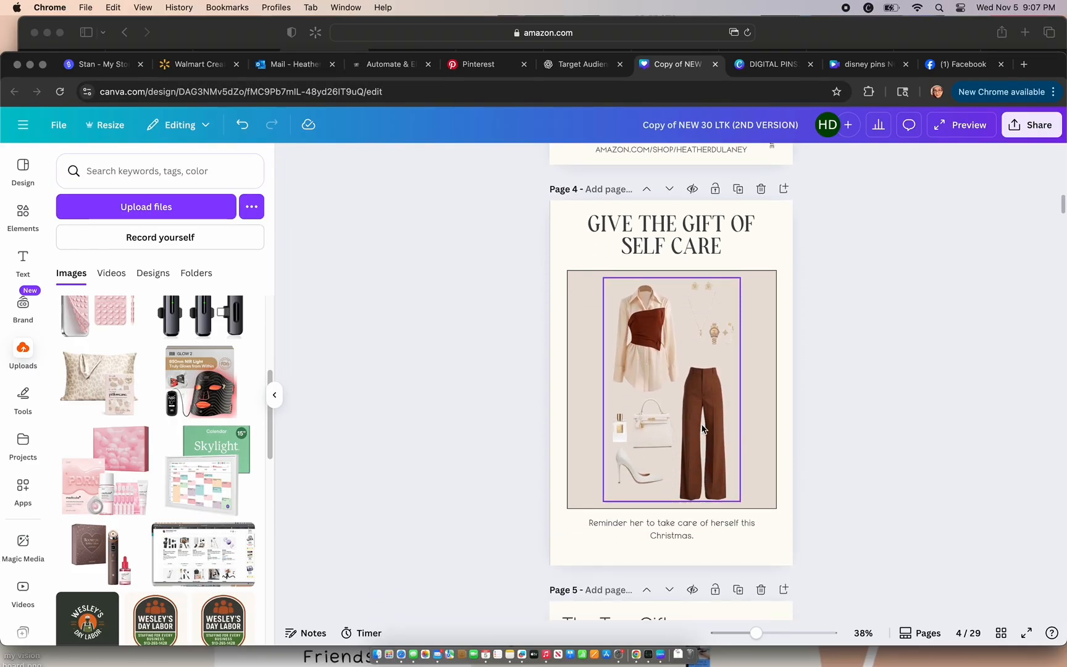
{"action": "left_click", "coordinate": [668, 434]}
{"action": "key", "text": "Delete"}
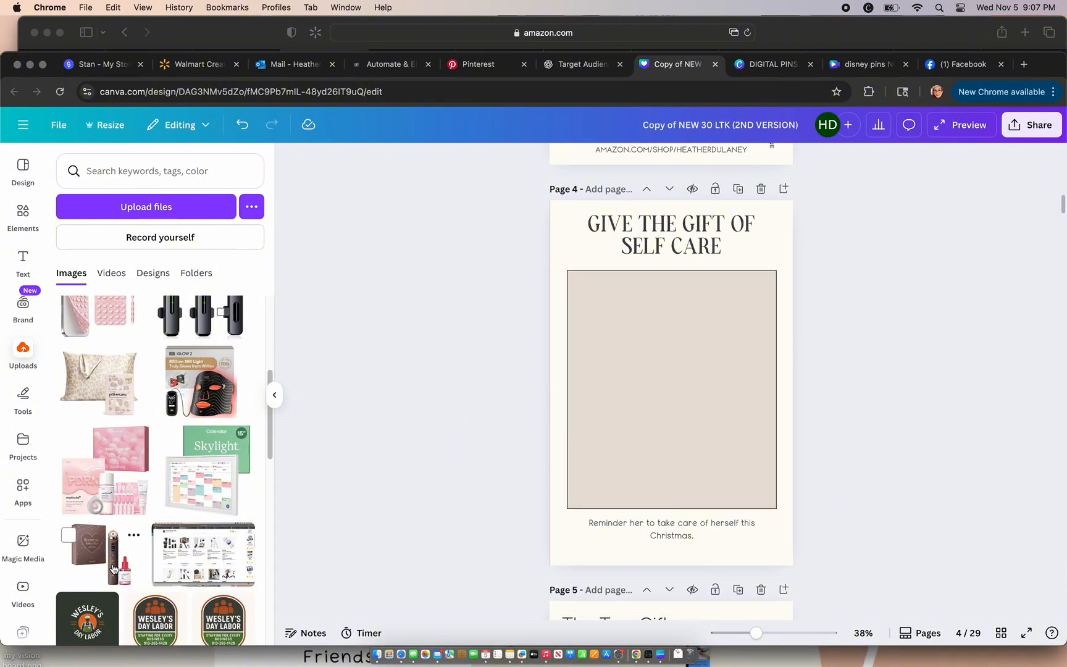
Step: Add the uploaded Booster Pro skincare image to the page 4 frame, enlarge it to fill the width and remove its background
{"action": "left_click_drag", "start_coordinate": [113, 568], "coordinate": [677, 374]}
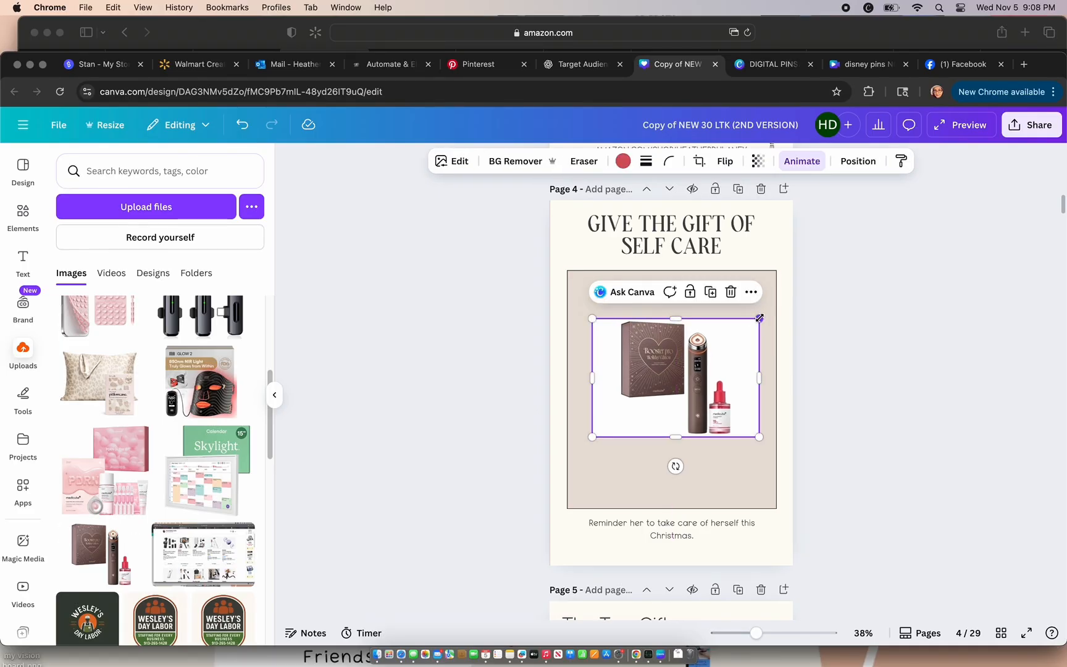
{"action": "left_click_drag", "start_coordinate": [755, 319], "coordinate": [785, 300]}
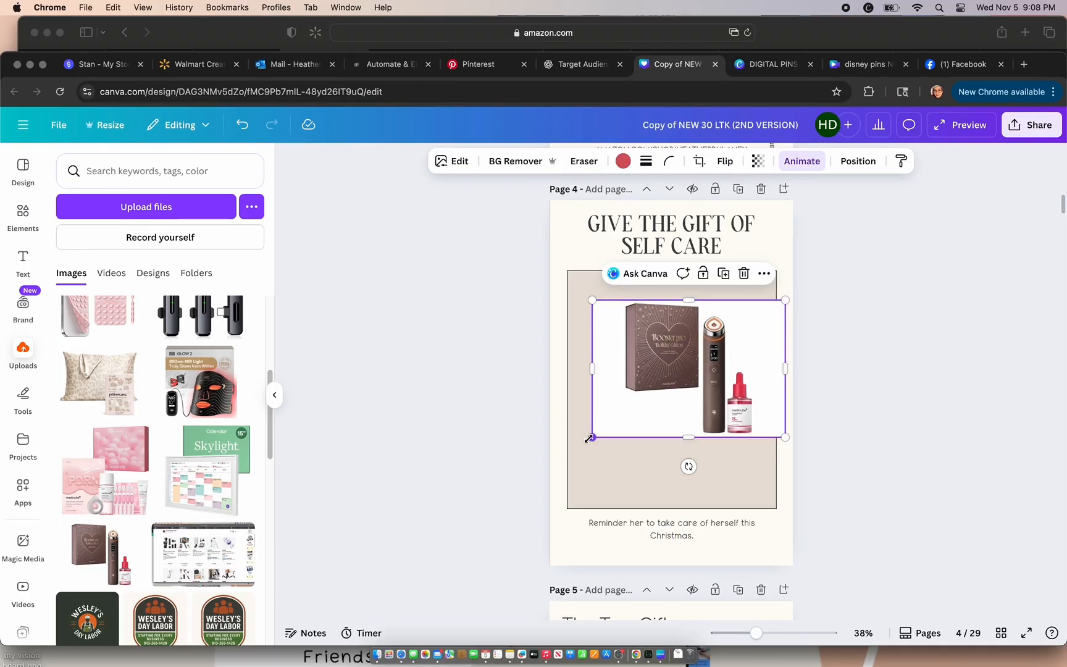
{"action": "left_click_drag", "start_coordinate": [588, 438], "coordinate": [550, 467]}
{"action": "left_click", "coordinate": [503, 162]}
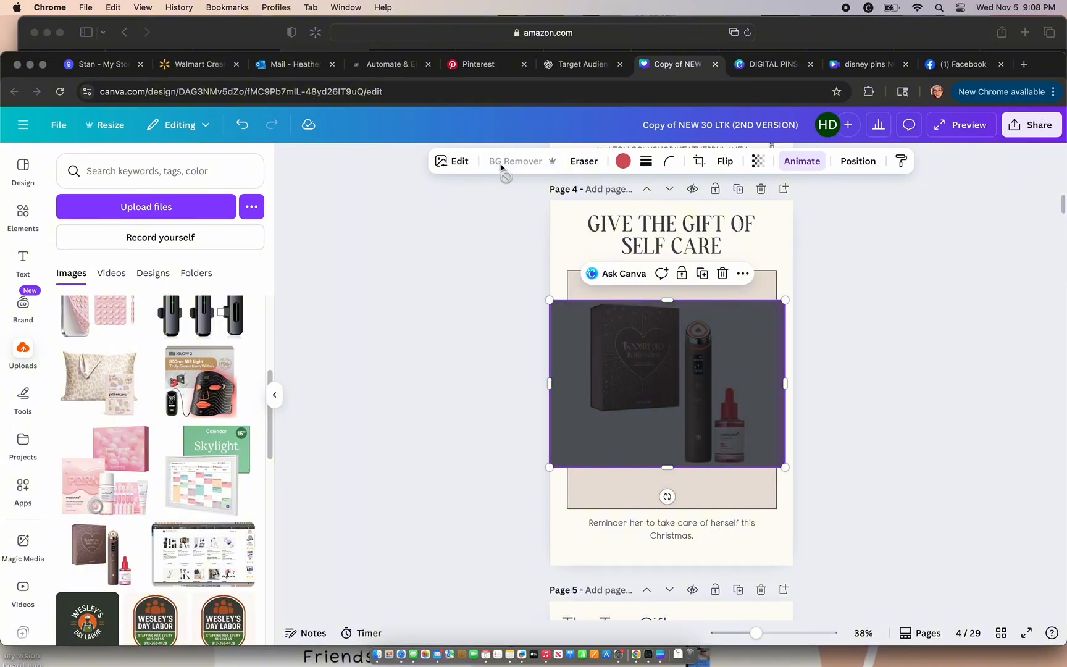
{"action": "left_click", "coordinate": [868, 353]}
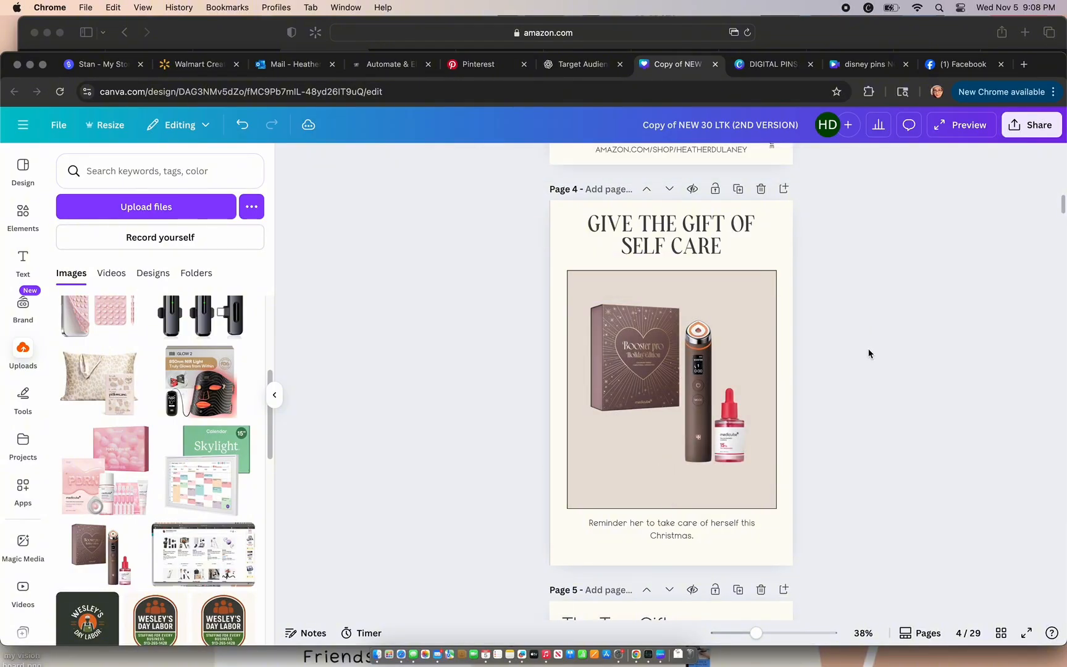
Step: Delete the outfit collage from the frame on page 5, The Top Gifts for the Woman in Your Life
{"action": "scroll", "coordinate": [868, 353], "scroll_direction": "down", "scroll_amount": 5}
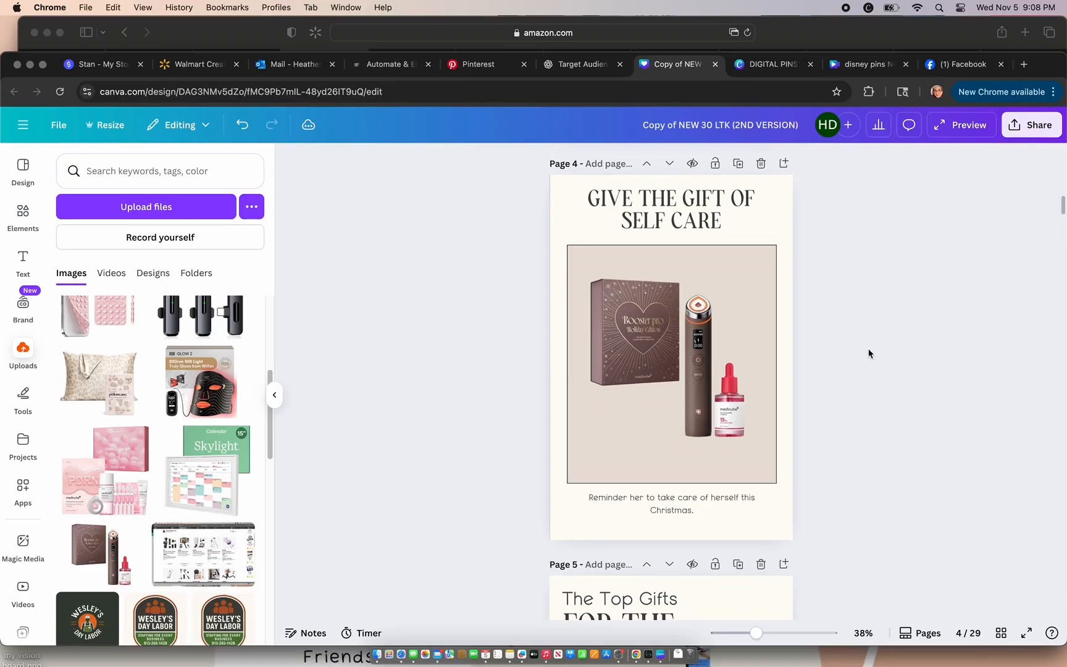
{"action": "scroll", "coordinate": [869, 354], "scroll_direction": "down", "scroll_amount": 2}
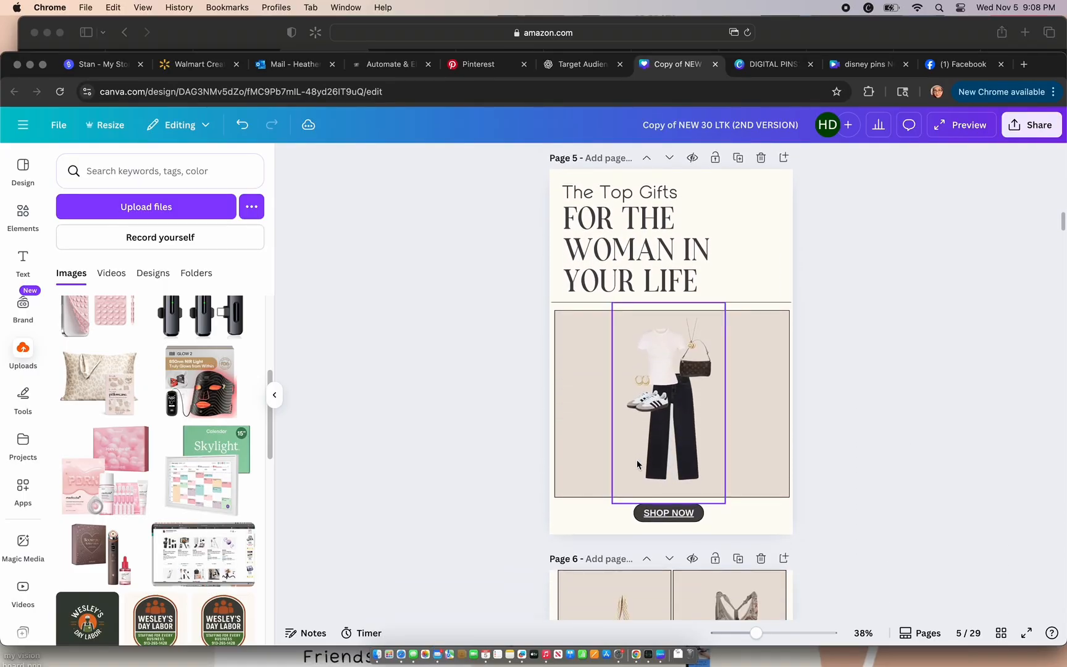
{"action": "left_click", "coordinate": [652, 450]}
{"action": "key", "text": "Delete"}
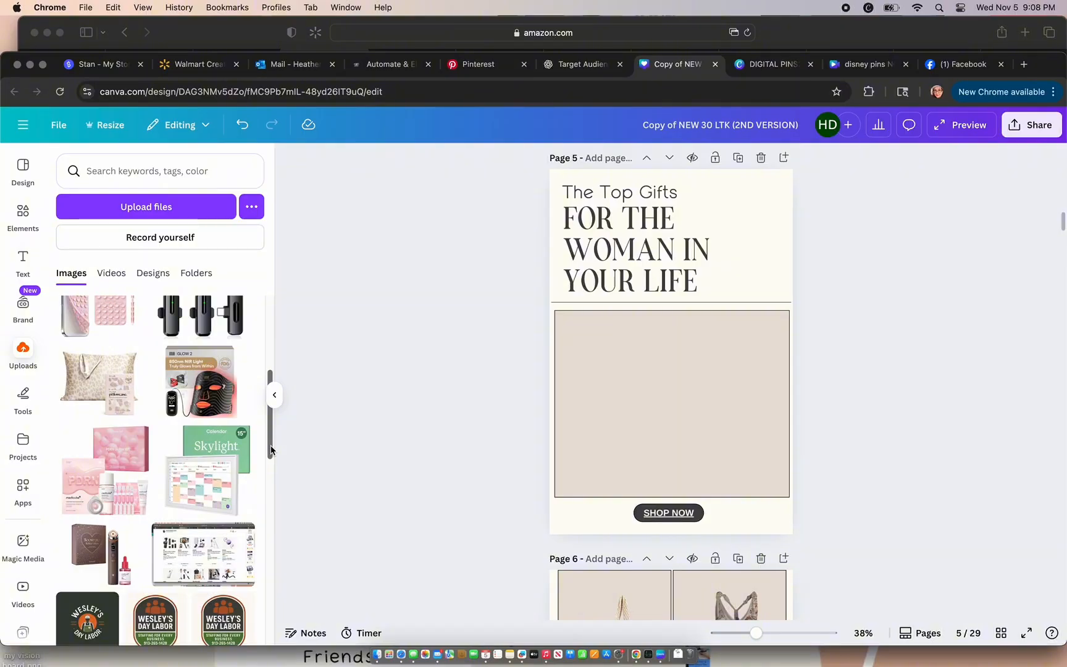
Step: Add the uploaded coffee machine image to page 5, remove its background, shrink it and place it in the lower-left part of the frame
{"action": "left_click_drag", "start_coordinate": [271, 450], "coordinate": [269, 382]}
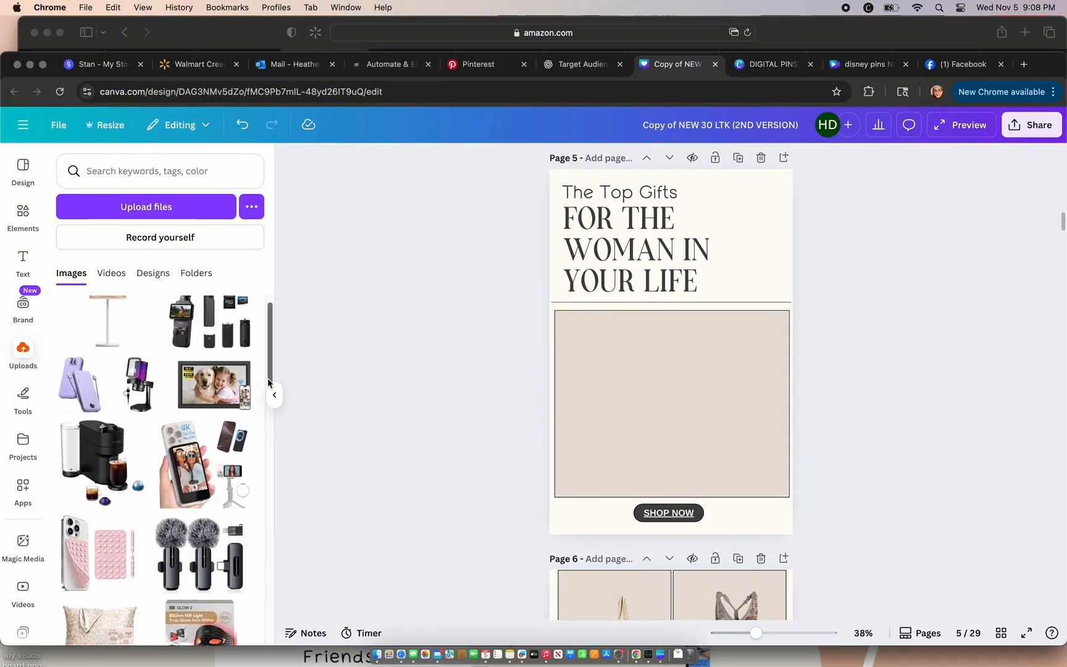
{"action": "left_click", "coordinate": [106, 456]}
{"action": "left_click_drag", "start_coordinate": [689, 403], "coordinate": [659, 471]}
{"action": "left_click_drag", "start_coordinate": [729, 342], "coordinate": [703, 367]}
{"action": "left_click", "coordinate": [497, 171]}
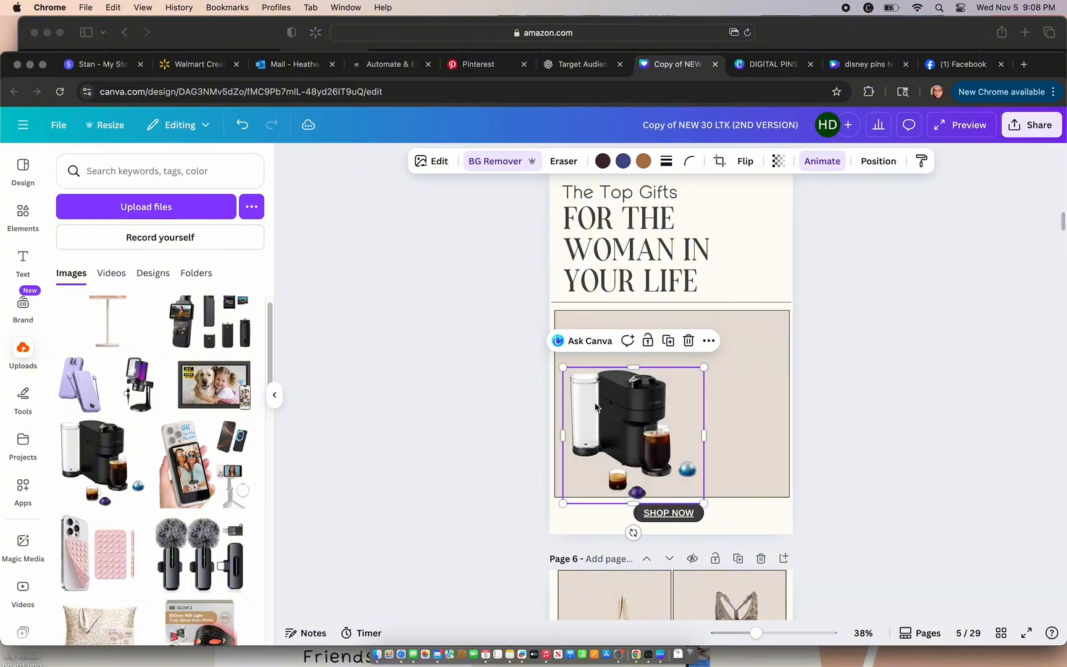
{"action": "left_click_drag", "start_coordinate": [616, 423], "coordinate": [608, 423]}
{"action": "left_click", "coordinate": [487, 429]}
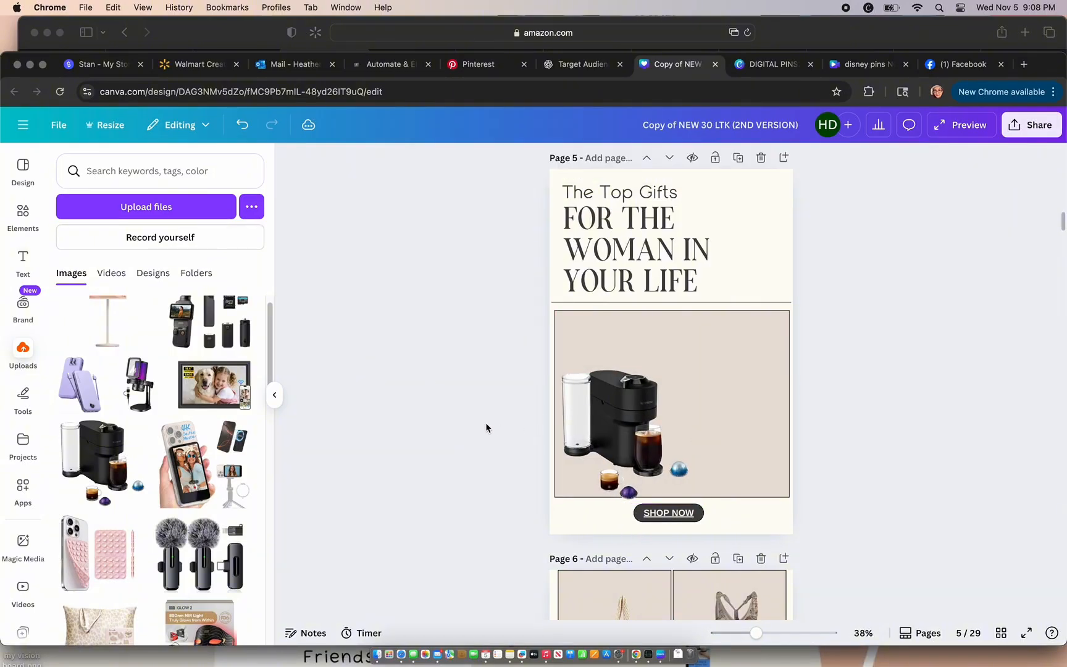
Step: Add the uploaded digital photo frame image to page 5, remove its background and shrink it into the upper-right part of the beige frame
{"action": "left_click", "coordinate": [214, 384]}
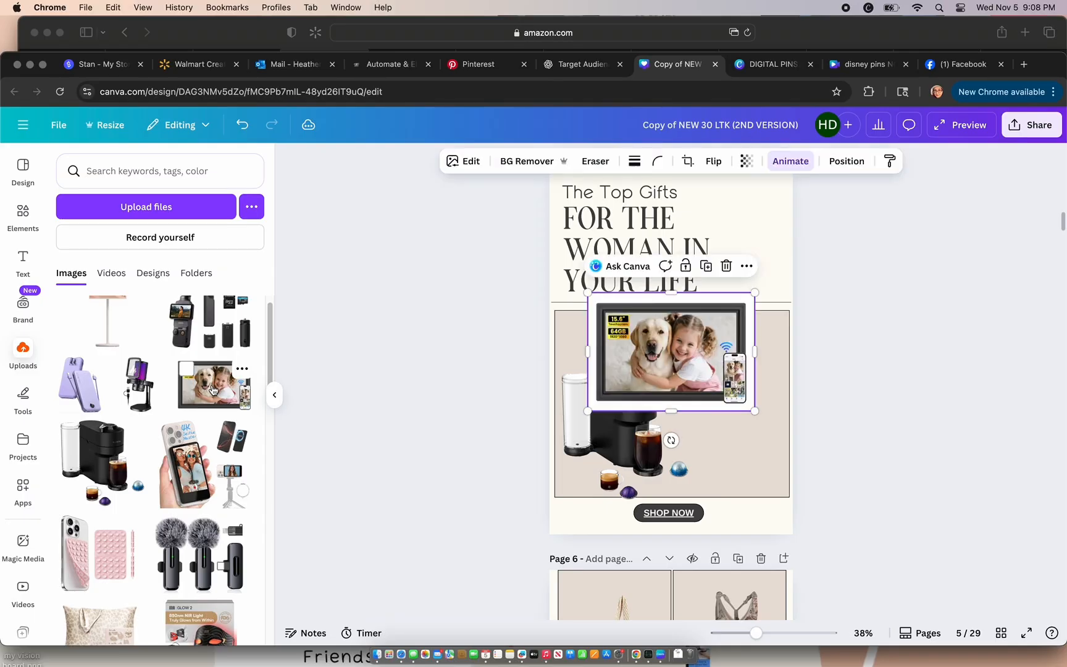
{"action": "left_click", "coordinate": [486, 163]}
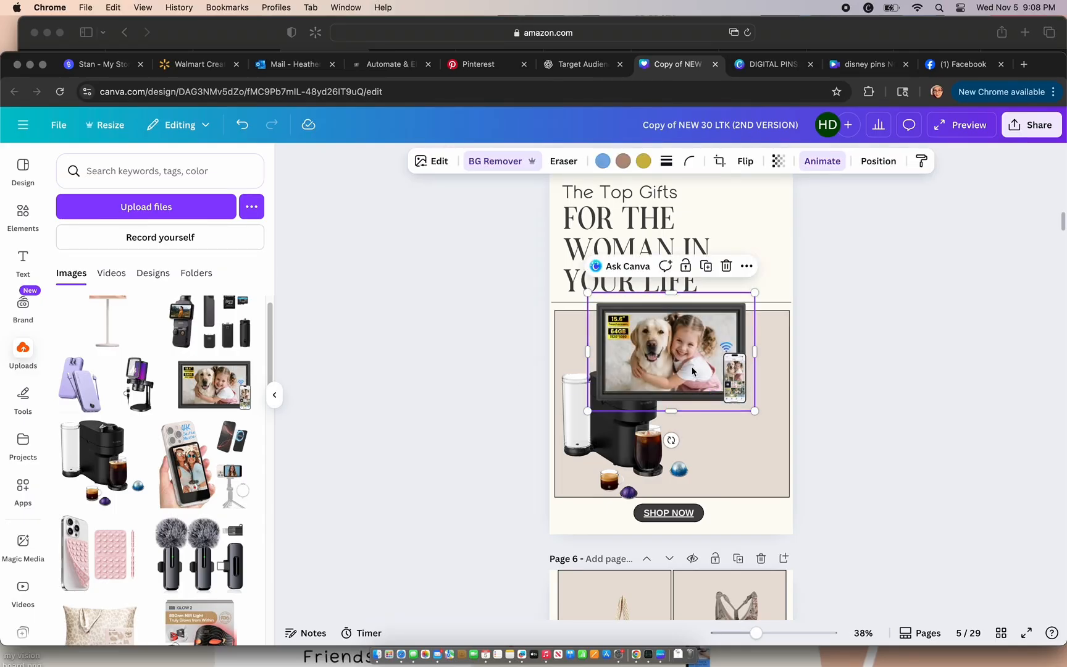
{"action": "left_click_drag", "start_coordinate": [708, 396], "coordinate": [746, 398]}
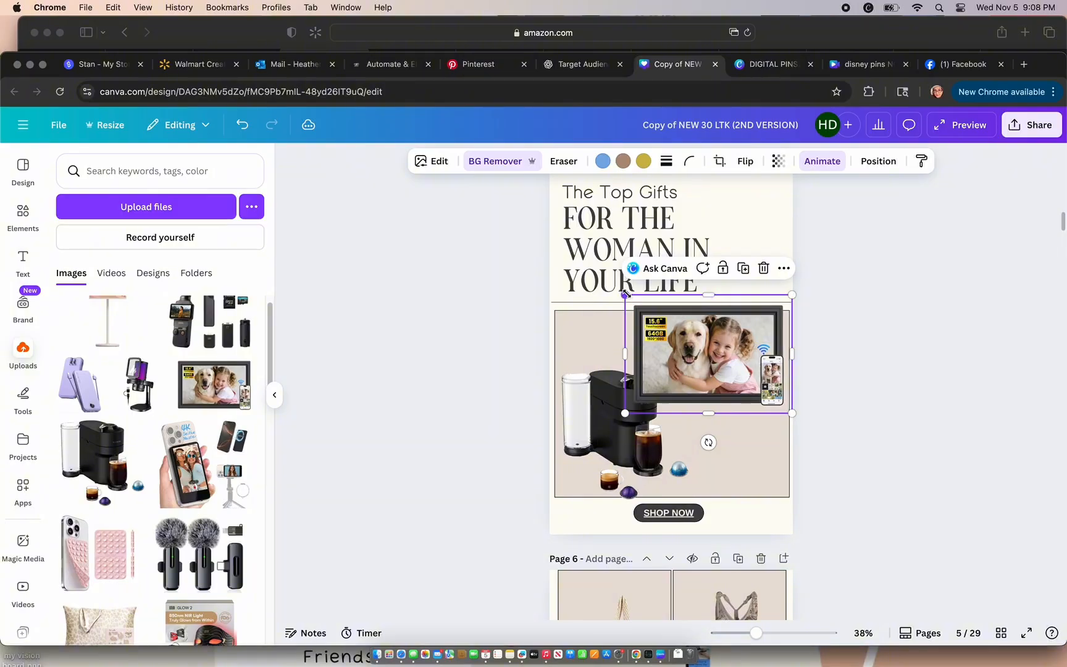
{"action": "left_click_drag", "start_coordinate": [625, 294], "coordinate": [653, 310]}
{"action": "left_click", "coordinate": [891, 359]}
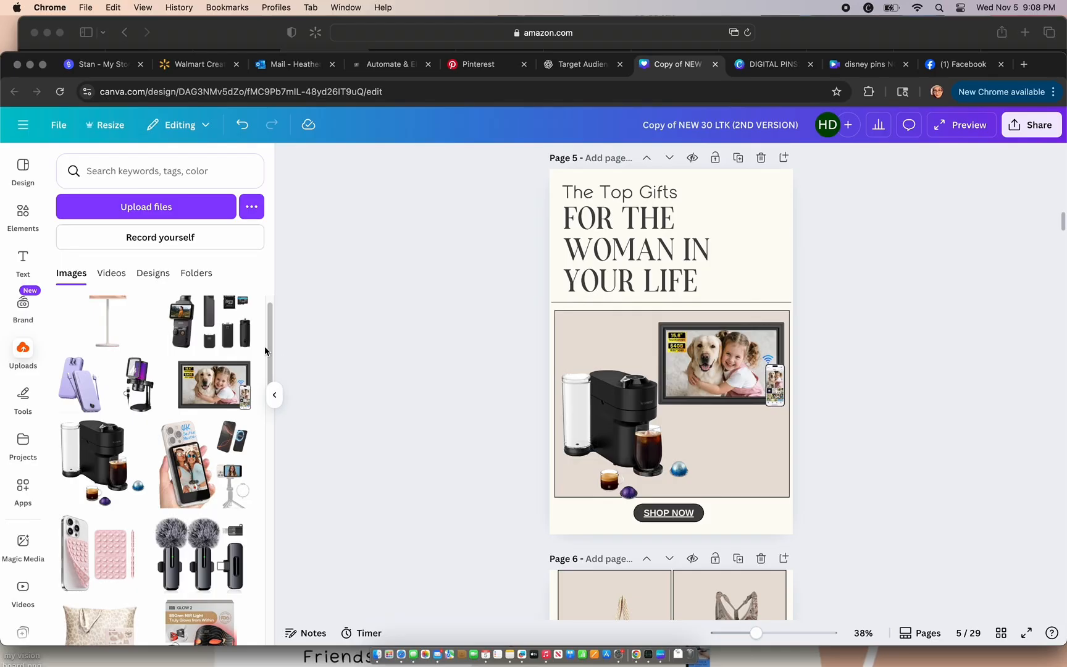
Step: Add the uploaded pillowcase image to page 5 with its background removed, placing it below the digital photo frame
{"action": "scroll", "coordinate": [271, 327], "scroll_direction": "up", "scroll_amount": 1}
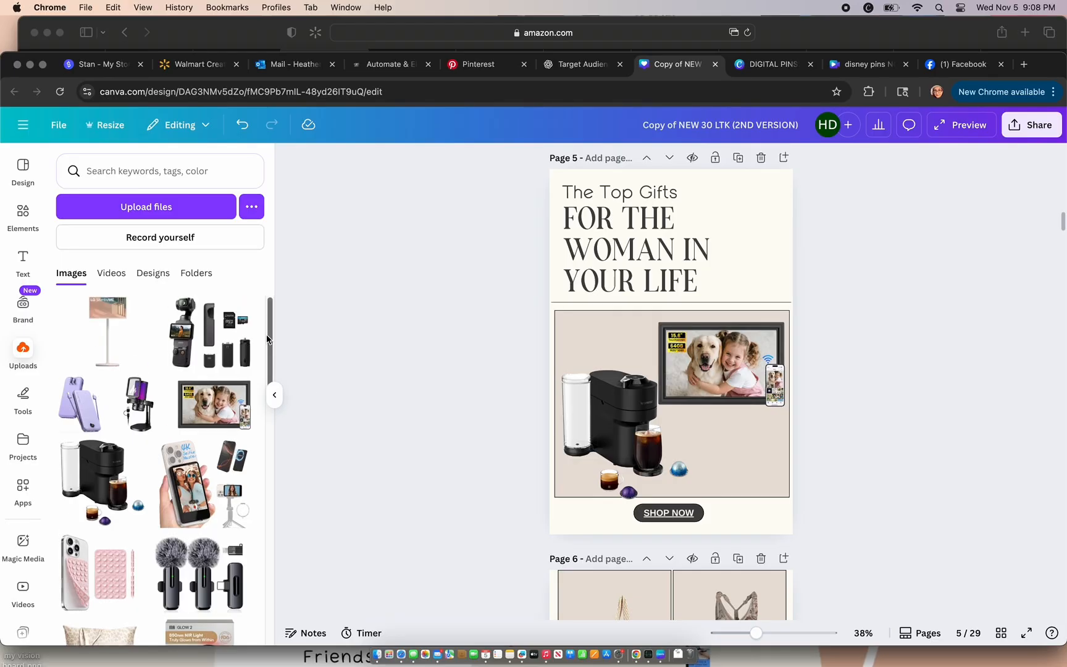
{"action": "scroll", "coordinate": [266, 334], "scroll_direction": "down", "scroll_amount": 5}
{"action": "left_click_drag", "start_coordinate": [266, 409], "coordinate": [266, 419]}
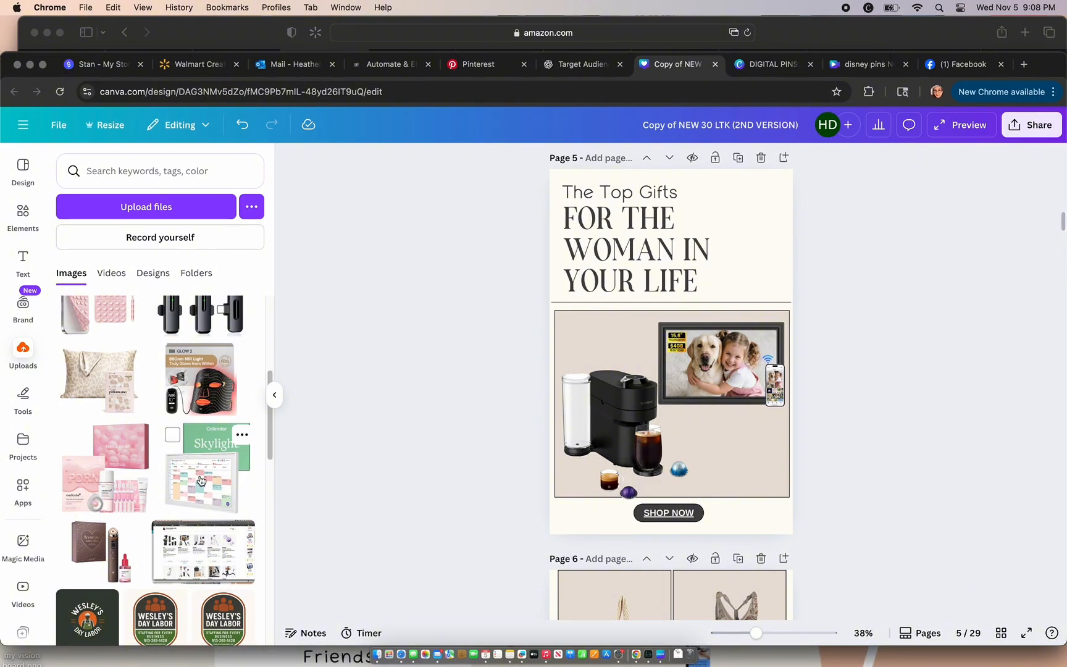
{"action": "left_click", "coordinate": [97, 396]}
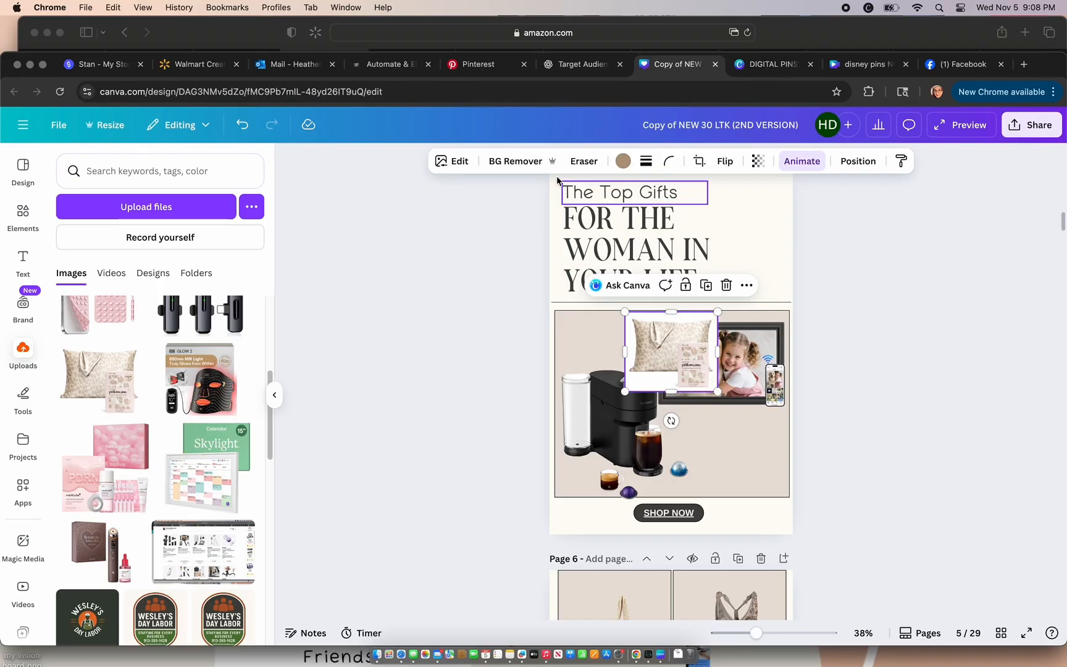
{"action": "left_click_drag", "start_coordinate": [660, 353], "coordinate": [735, 447]}
{"action": "left_click", "coordinate": [857, 452]}
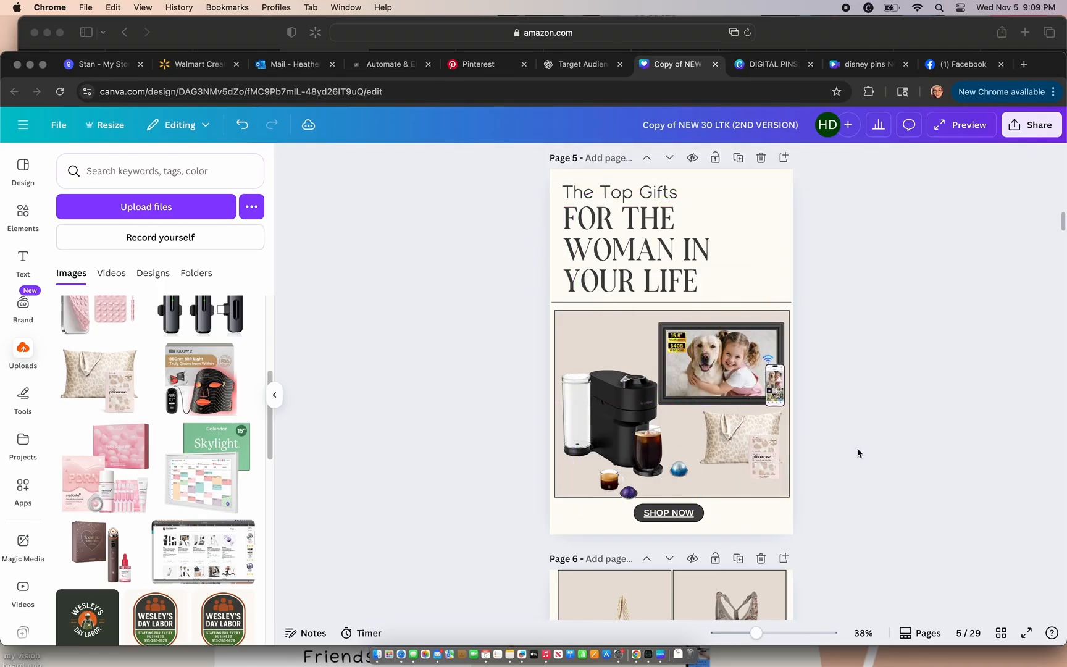
Step: Delete the woven bag and the patterned jumpsuit from the two frames on the Content Creator Faves page
{"action": "scroll", "coordinate": [857, 453], "scroll_direction": "down", "scroll_amount": 10}
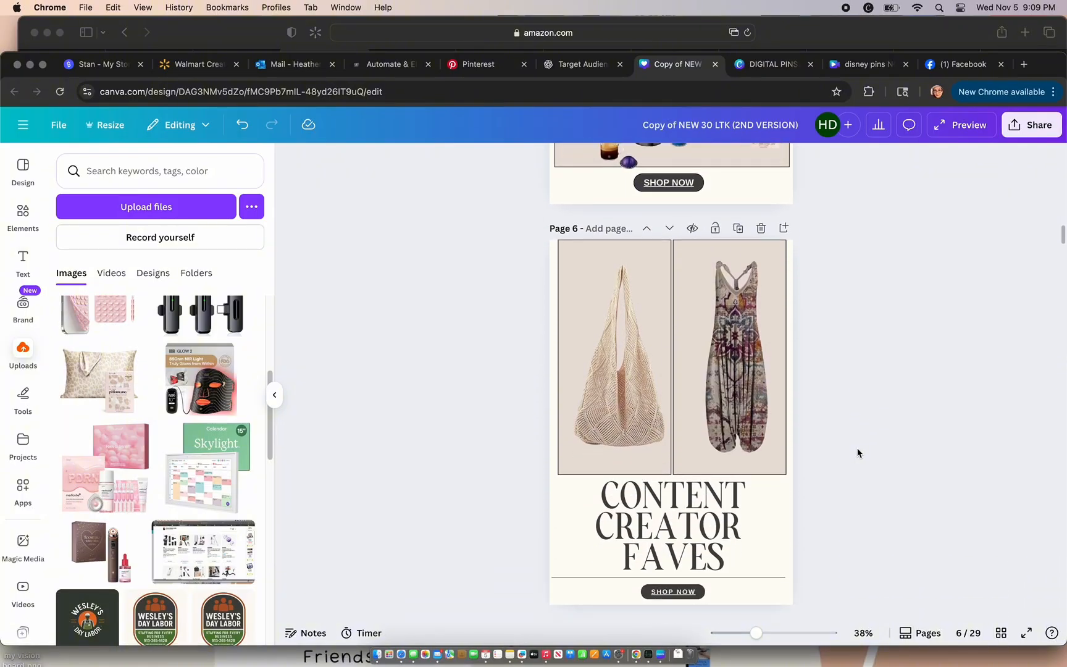
{"action": "left_click", "coordinate": [624, 392]}
{"action": "key", "text": "BackSpace"}
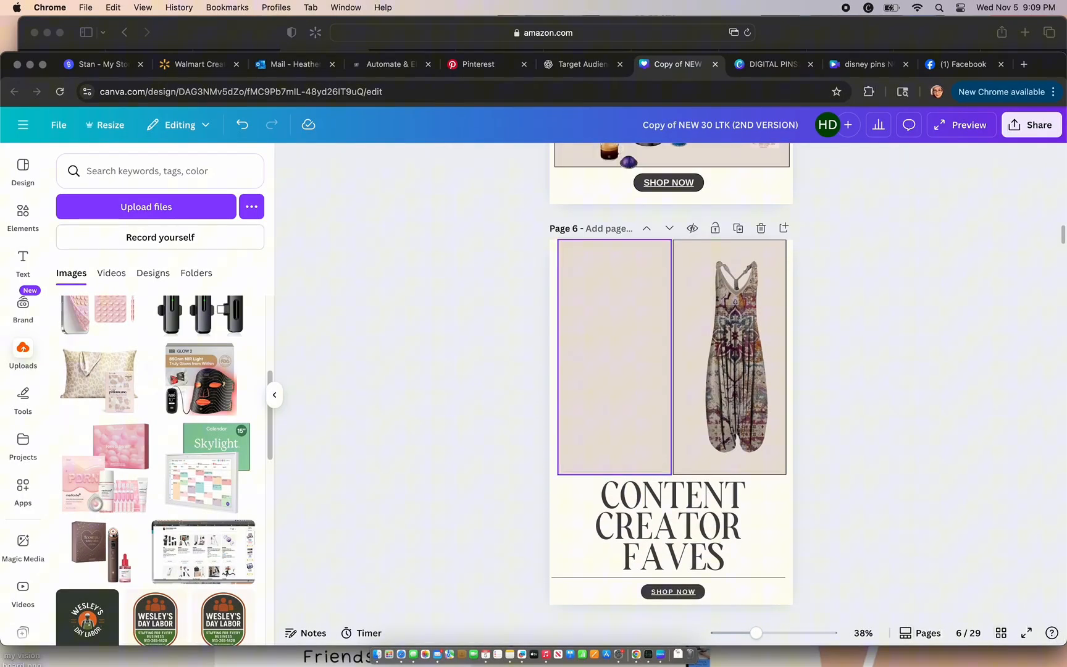
{"action": "left_click", "coordinate": [676, 398]}
{"action": "key", "text": "BackSpace"}
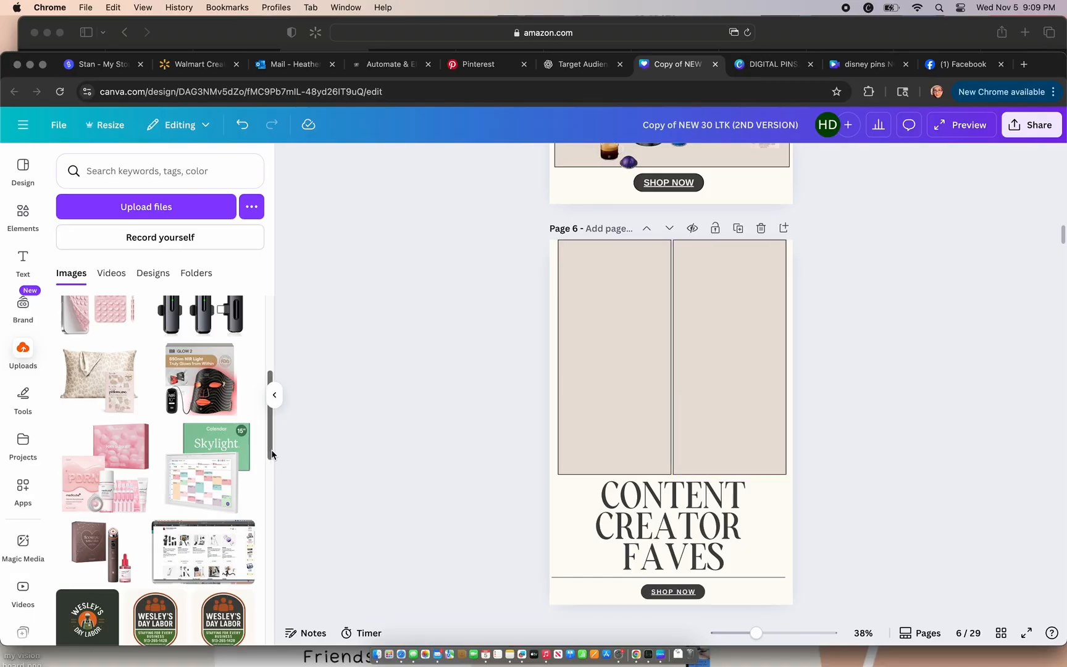
Step: Place the uploaded wireless microphones and, below them, the phone selfie-screen image in page 6's right frame, removing both backgrounds
{"action": "left_click_drag", "start_coordinate": [271, 455], "coordinate": [269, 378]}
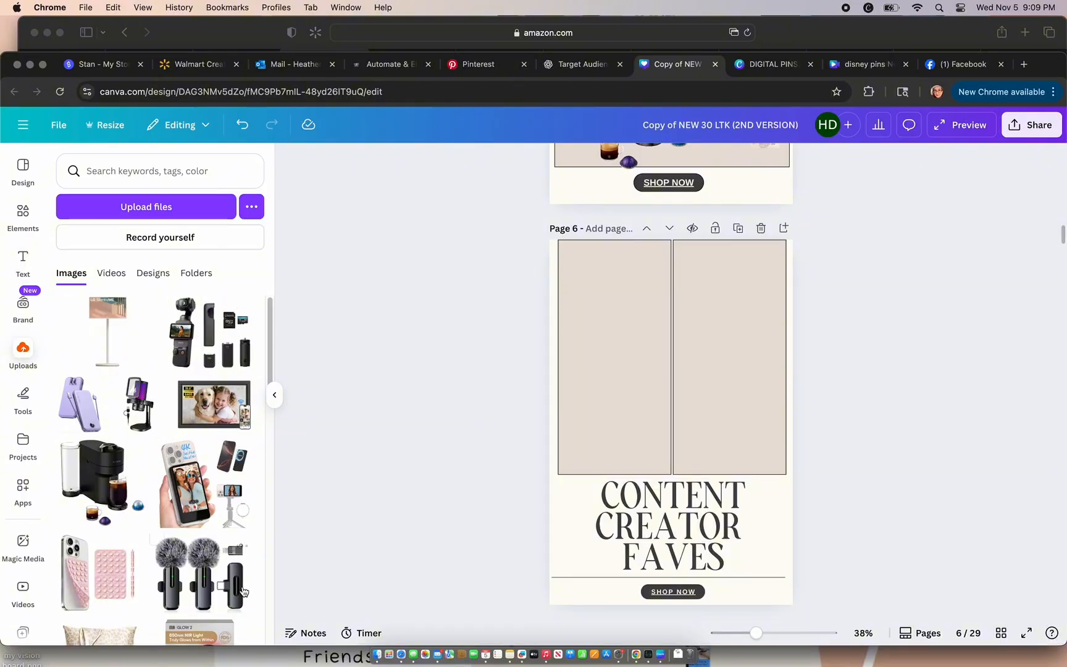
{"action": "left_click", "coordinate": [216, 593]}
{"action": "left_click_drag", "start_coordinate": [665, 436], "coordinate": [718, 322]}
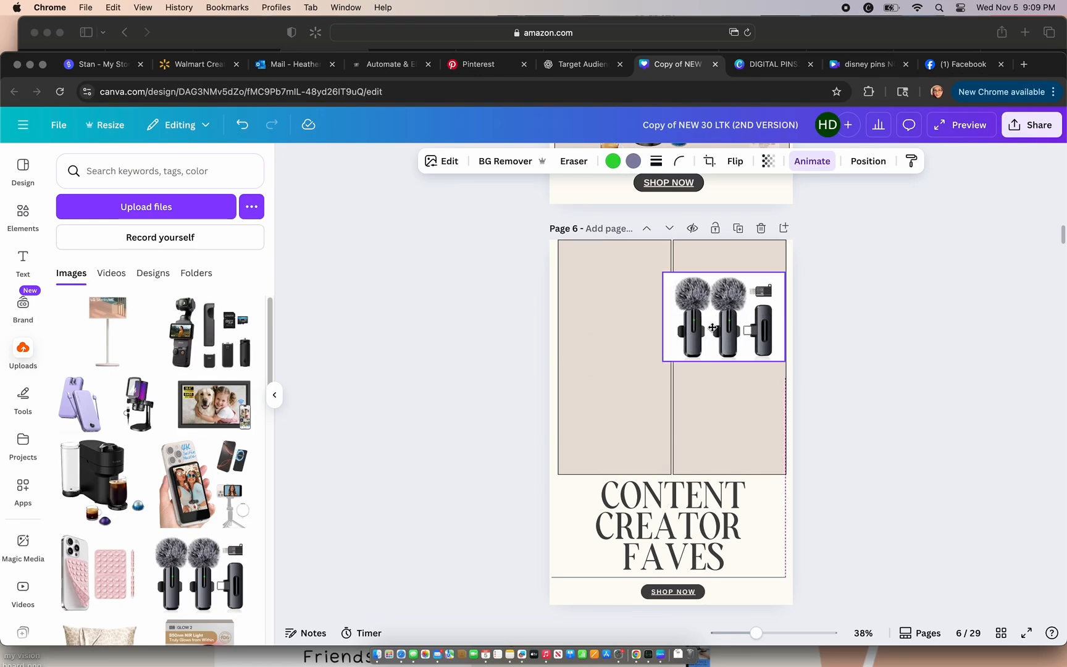
{"action": "left_click", "coordinate": [488, 167]}
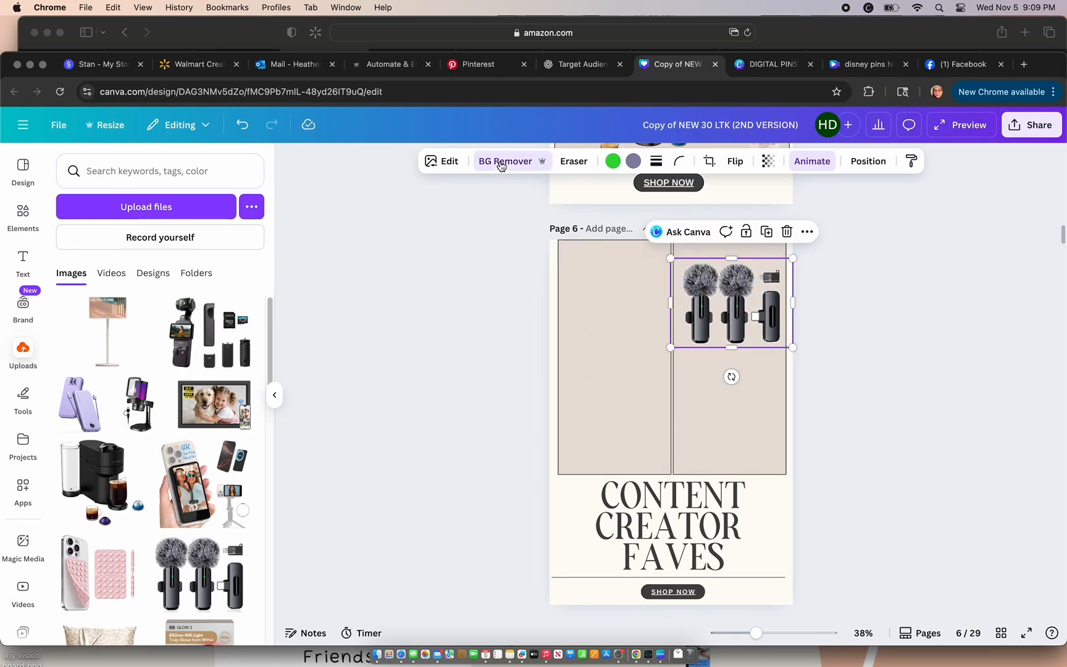
{"action": "left_click_drag", "start_coordinate": [191, 512], "coordinate": [727, 429]}
{"action": "left_click", "coordinate": [505, 162]}
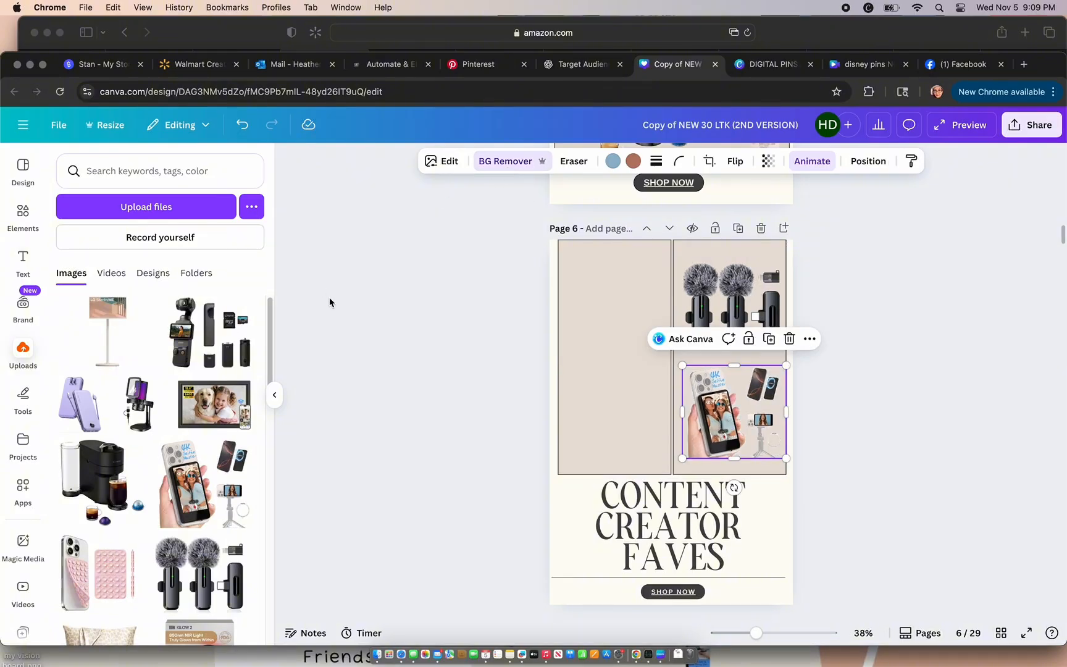
Step: Add the uploaded LG StanbyME screen image to page 6, remove its background and center it in the left frame
{"action": "left_click", "coordinate": [115, 351]}
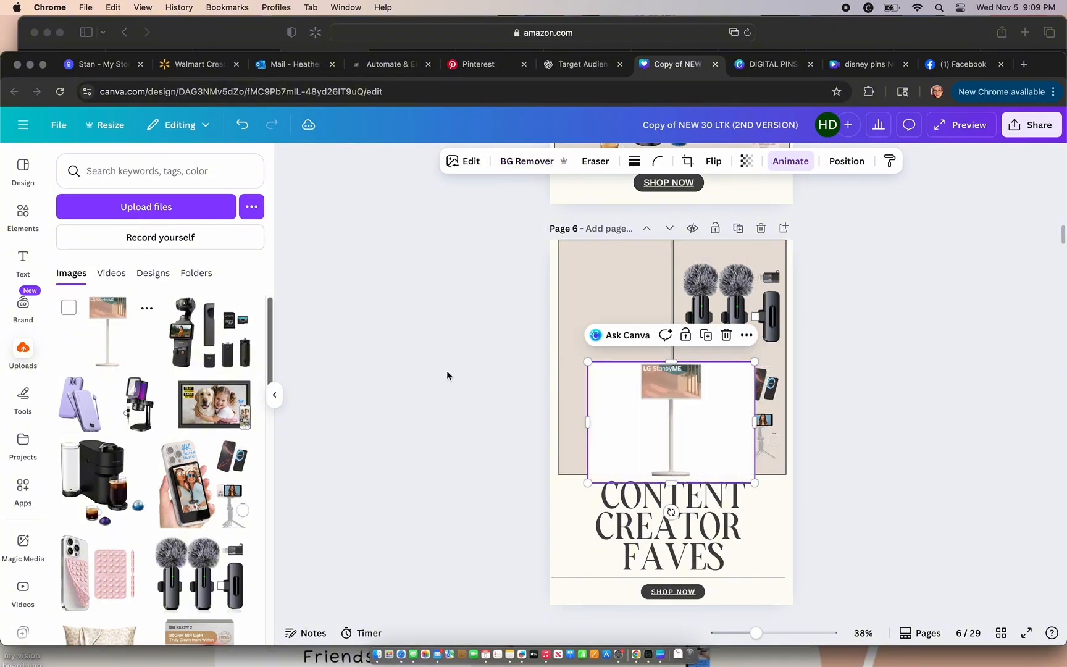
{"action": "left_click", "coordinate": [502, 168]}
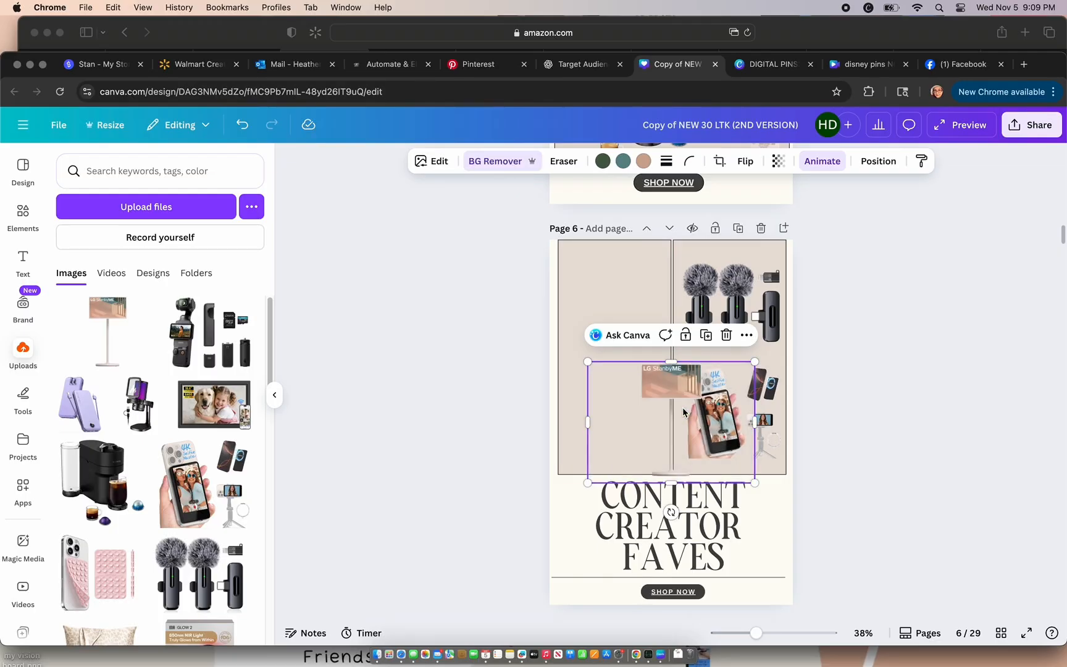
{"action": "left_click_drag", "start_coordinate": [683, 412], "coordinate": [615, 360]}
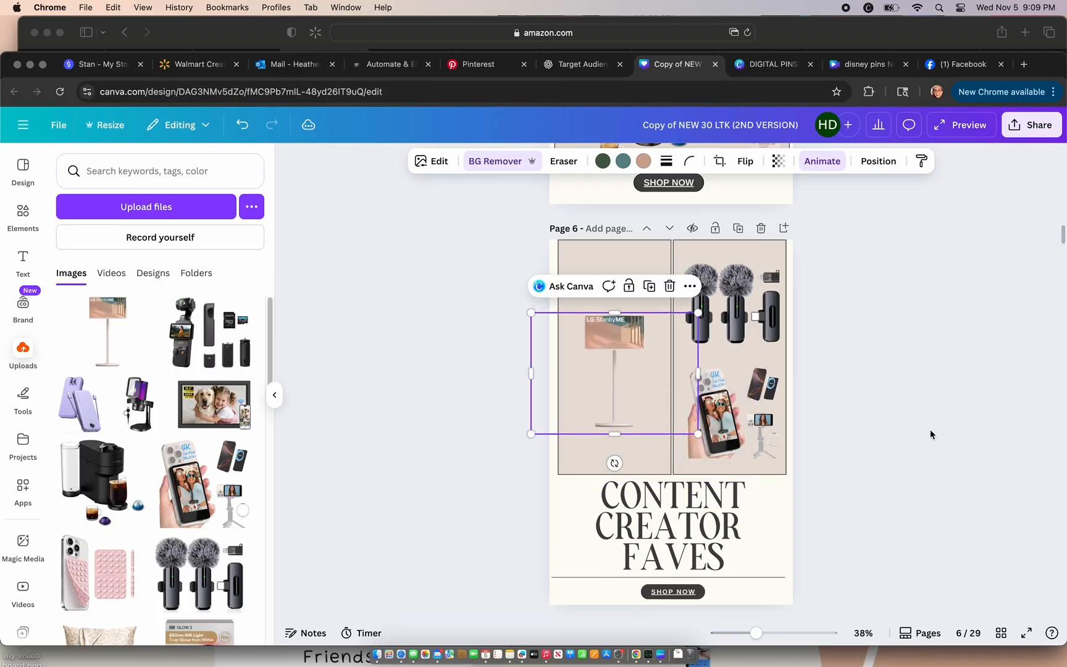
{"action": "left_click", "coordinate": [931, 435]}
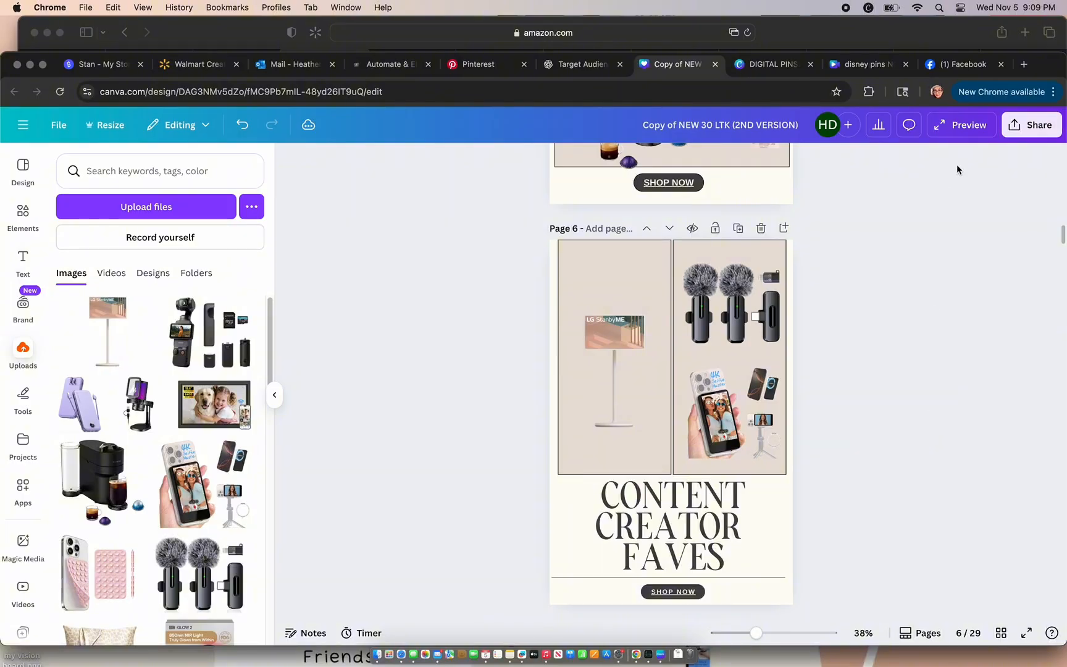
Step: Download pages 1–6 of the design as PNG files
{"action": "left_click", "coordinate": [1016, 126]}
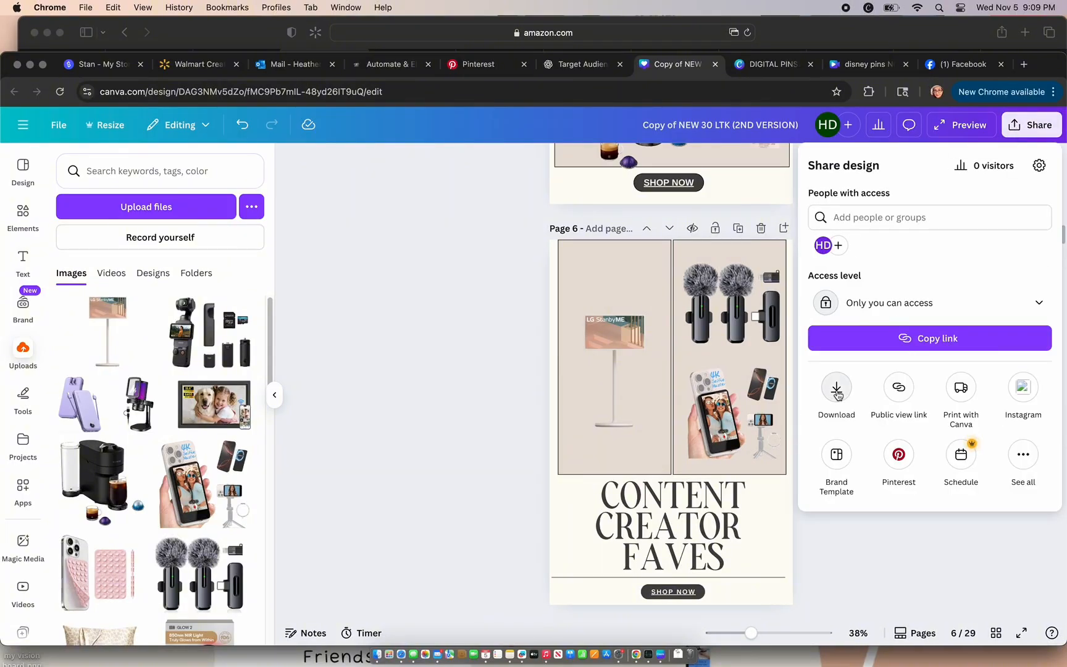
{"action": "left_click", "coordinate": [837, 390]}
{"action": "left_click", "coordinate": [896, 225]}
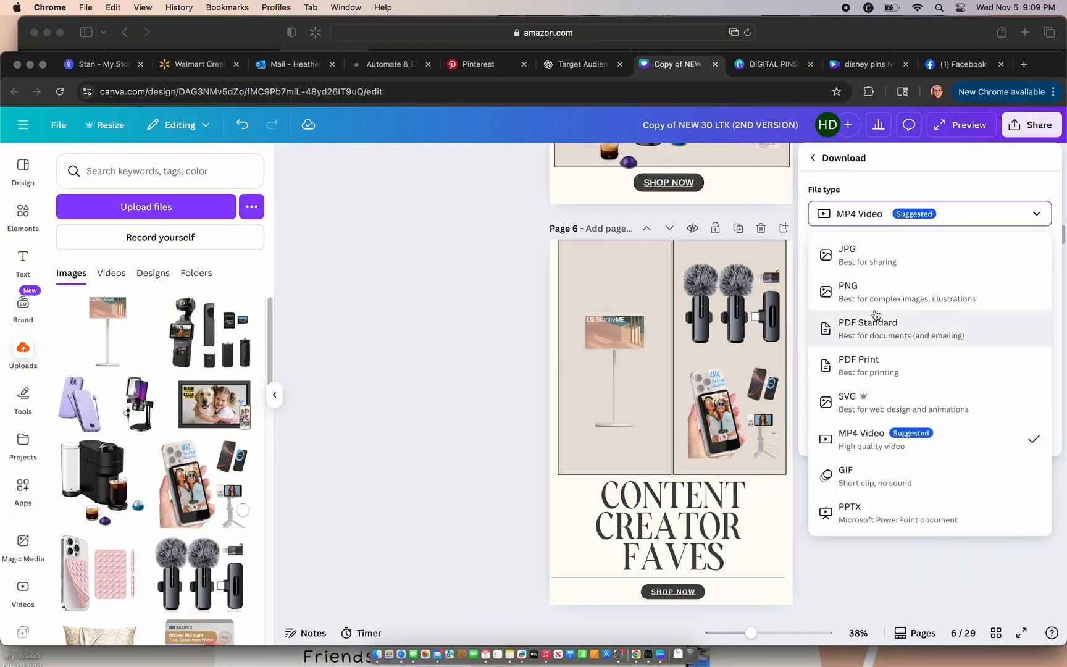
{"action": "left_click", "coordinate": [872, 302]}
{"action": "left_click", "coordinate": [896, 395]}
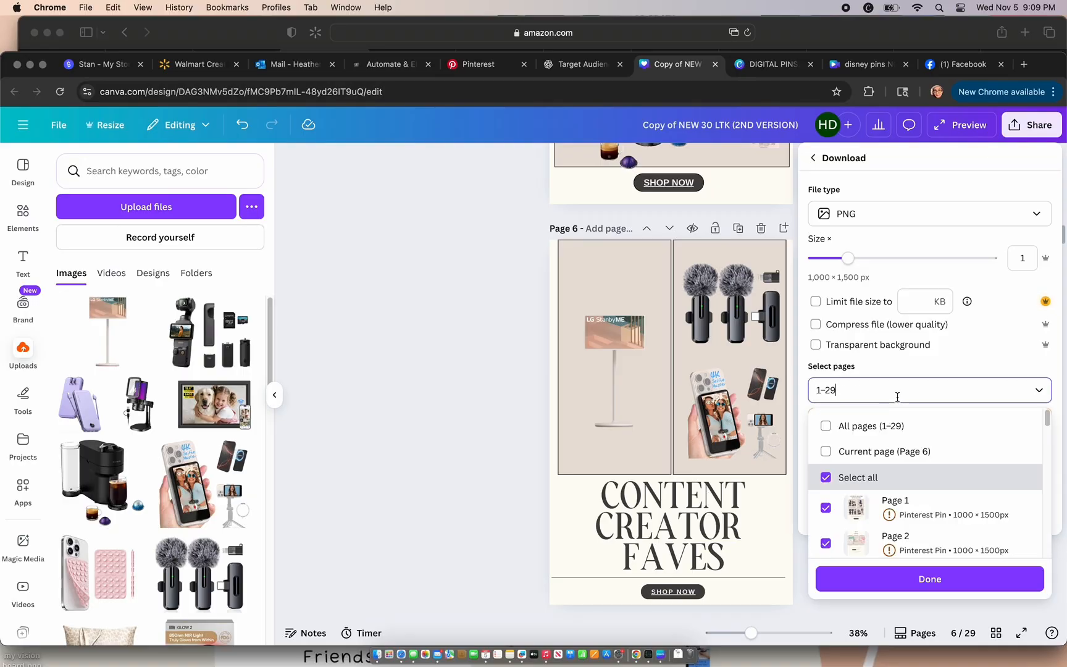
{"action": "key", "text": "BackSpace"}
{"action": "key", "text": "BackSpace"}
{"action": "type", "text": "6"}
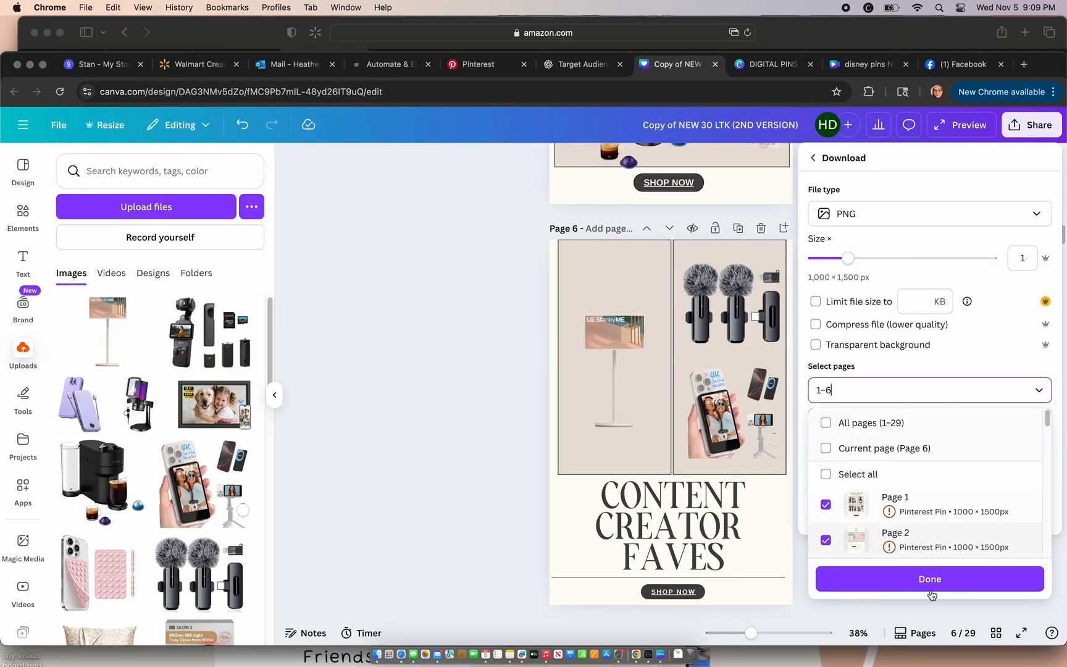
{"action": "left_click", "coordinate": [929, 579]}
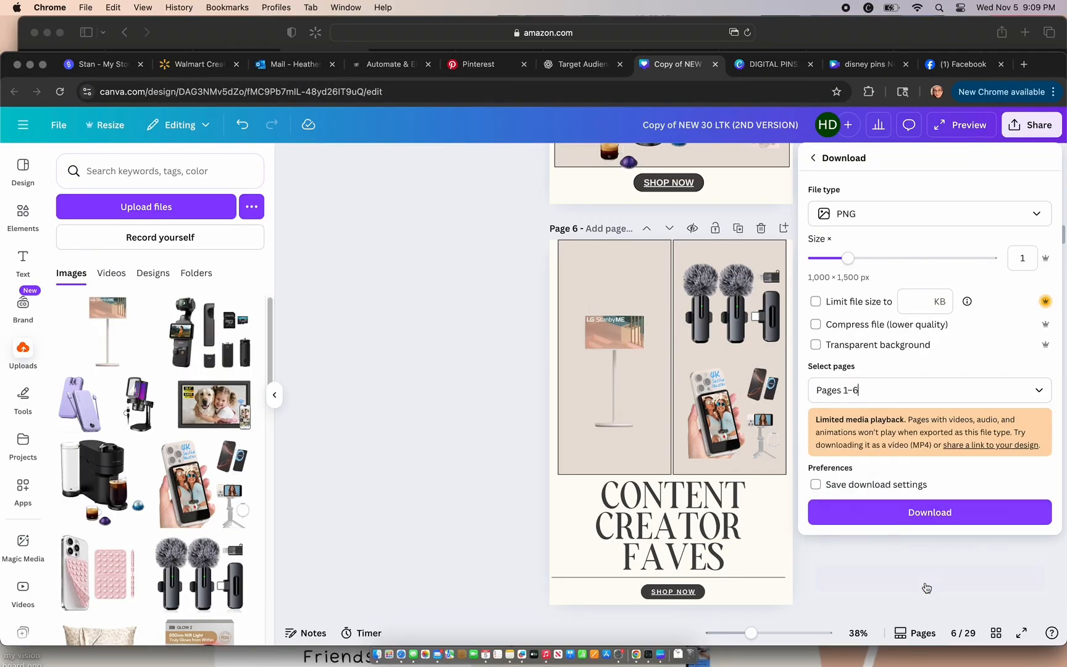
{"action": "left_click", "coordinate": [925, 512]}
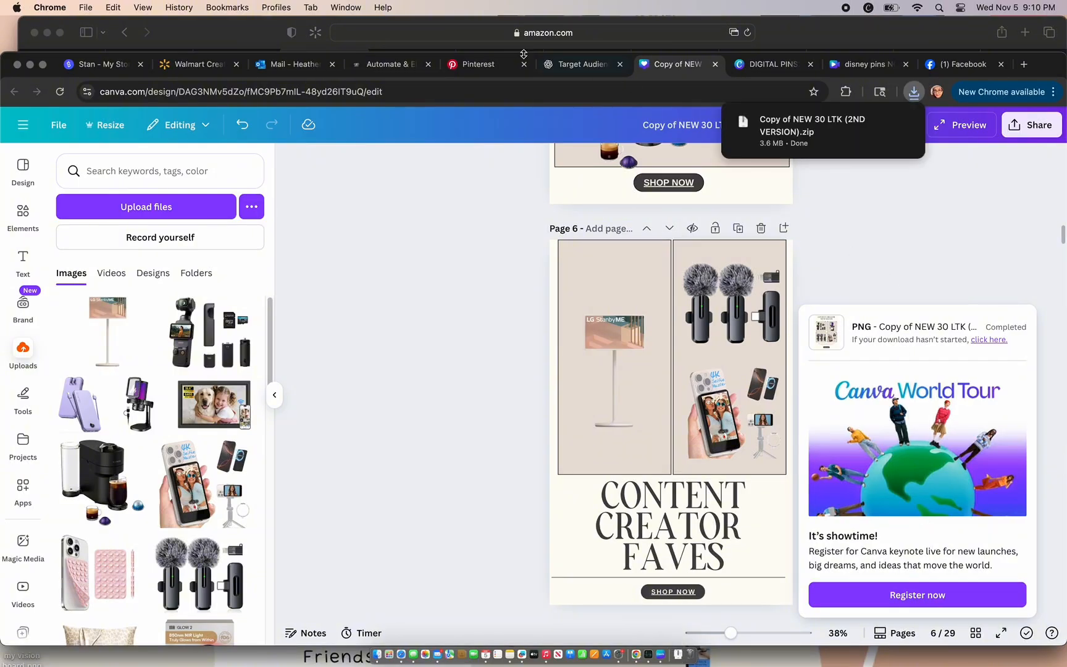
Step: Switch to ChatGPT and start the prompt "Act as a Pinterest SEO expert and create 3 Pinterest pin titles and descriptions"
{"action": "left_click", "coordinate": [587, 72]}
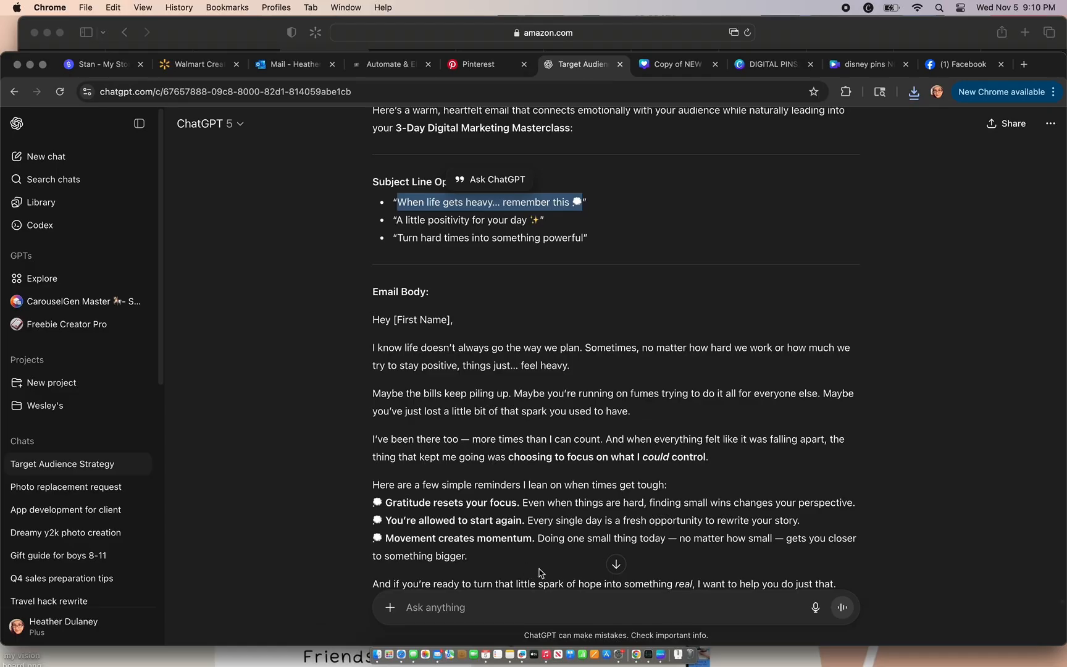
{"action": "left_click", "coordinate": [617, 564]}
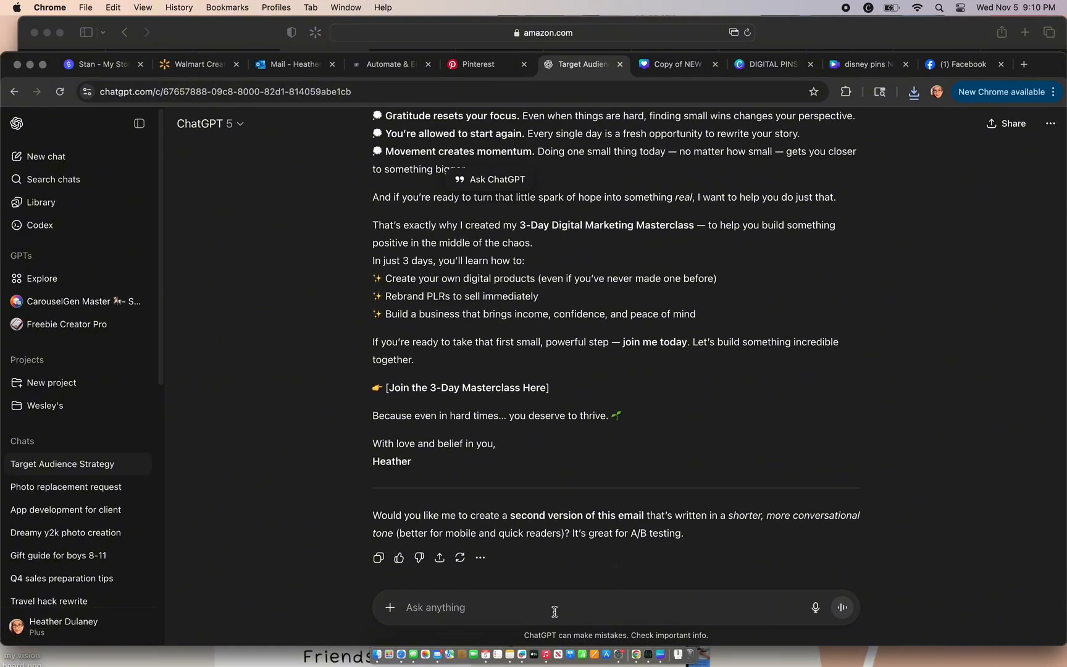
{"action": "left_click", "coordinate": [555, 611]}
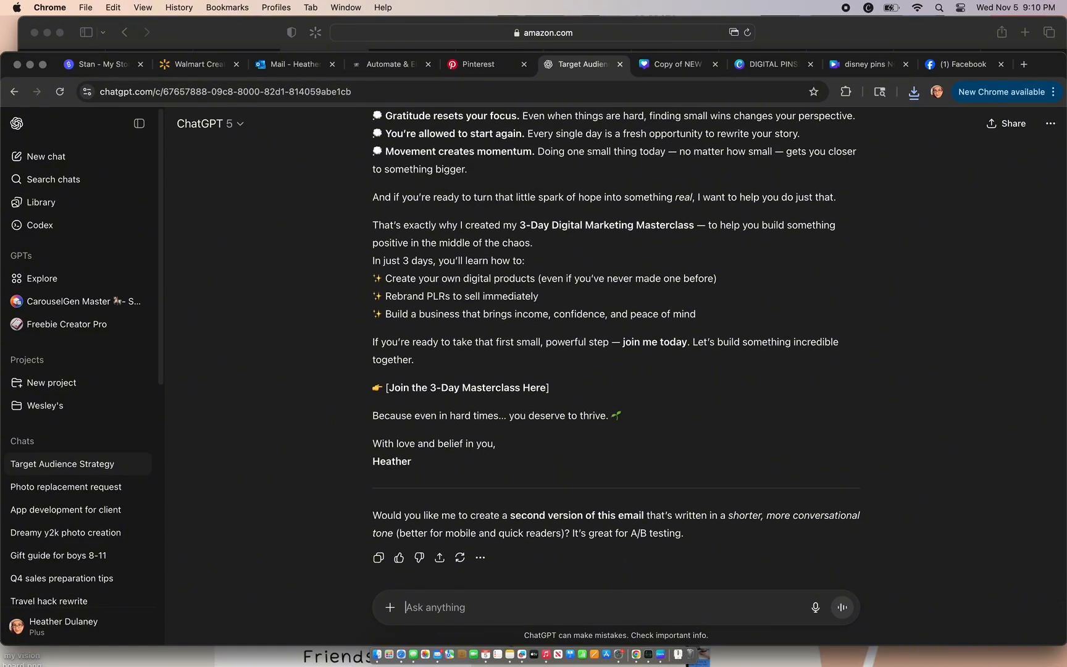
{"action": "type", "text": "Act as a Pint"}
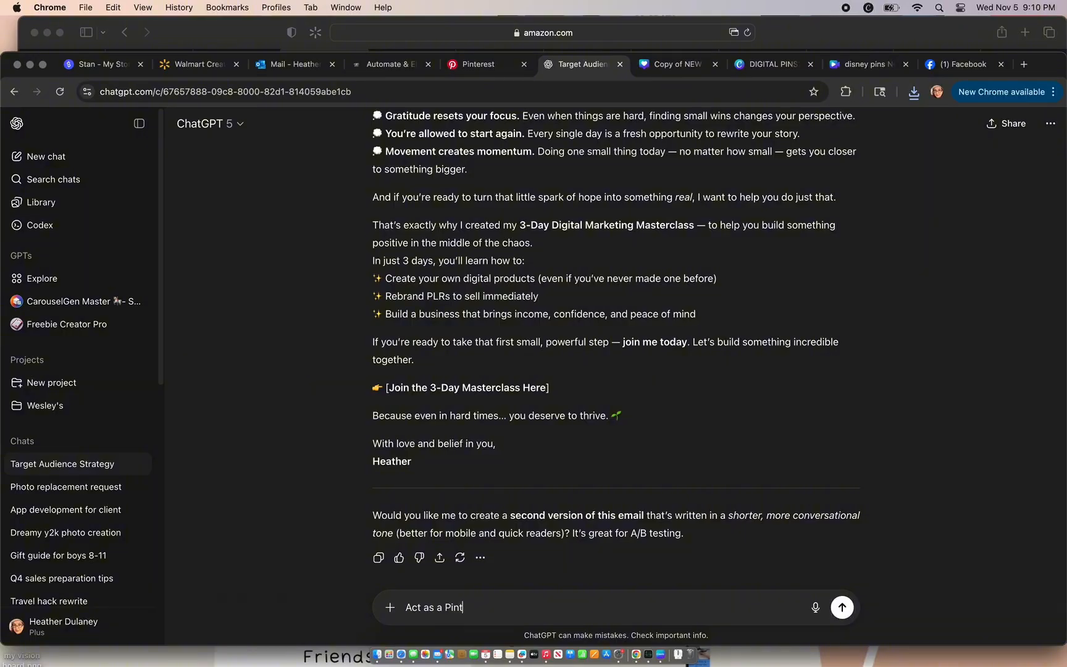
{"action": "type", "text": "erest SEO expert and create"}
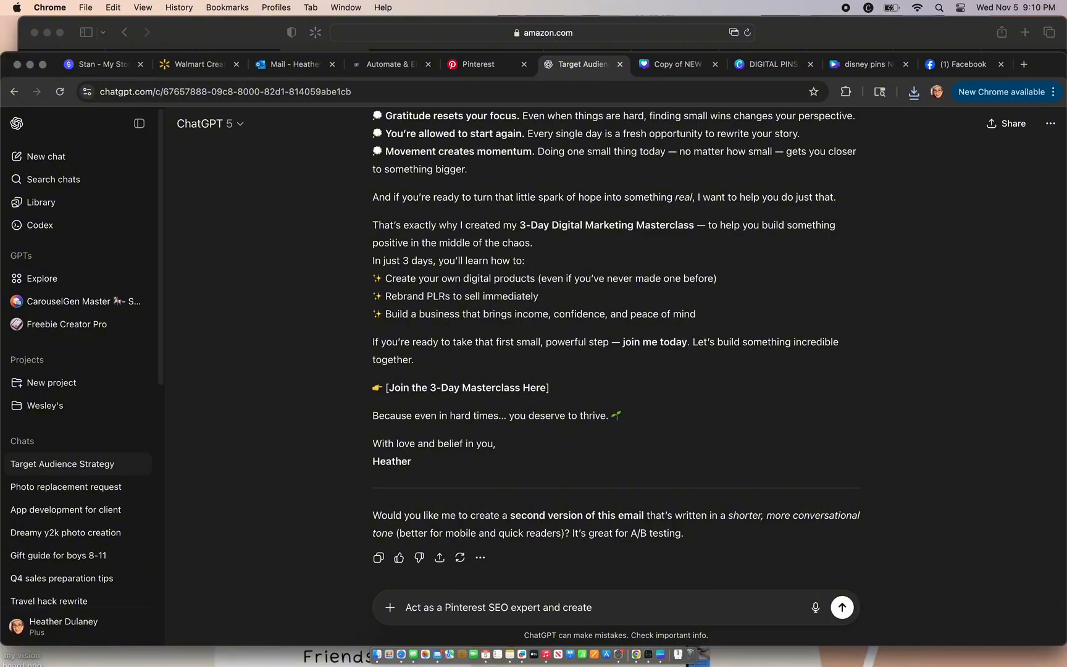
{"action": "type", "text": "3 Pinterest pin titles and descriptions"}
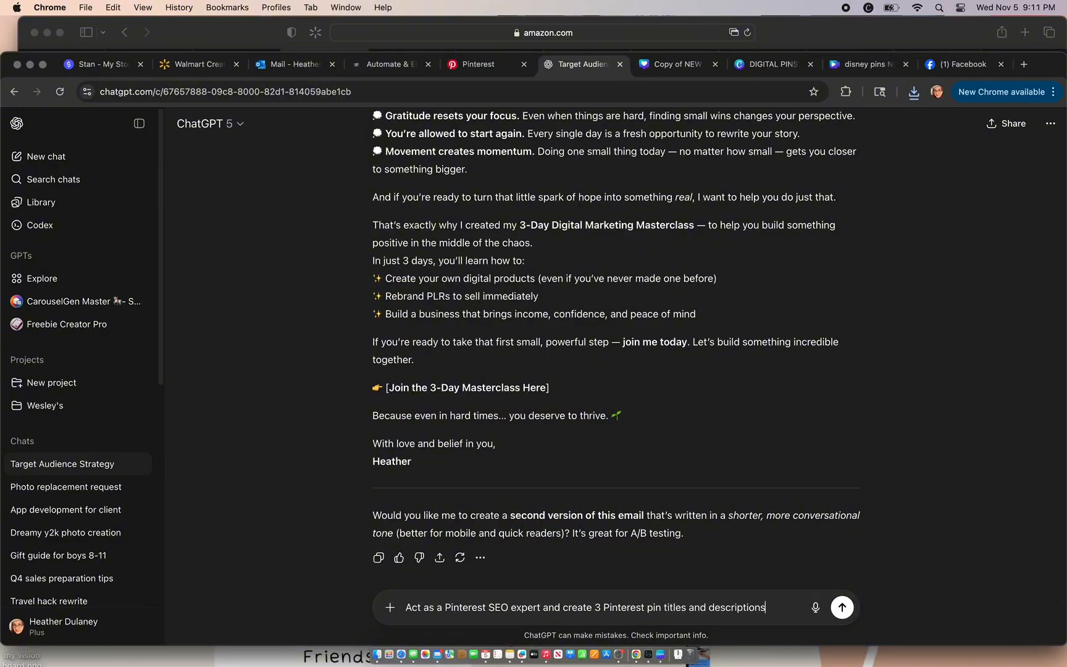
{"action": "type", "text": " that are ke"}
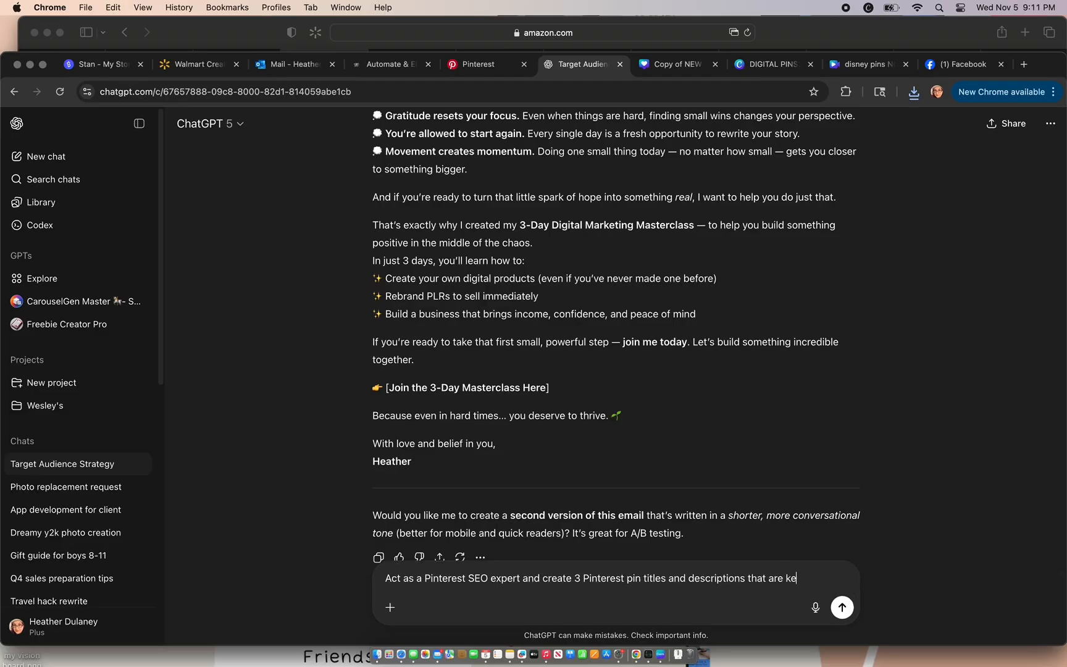
{"action": "type", "text": "y rich for a pin tha"}
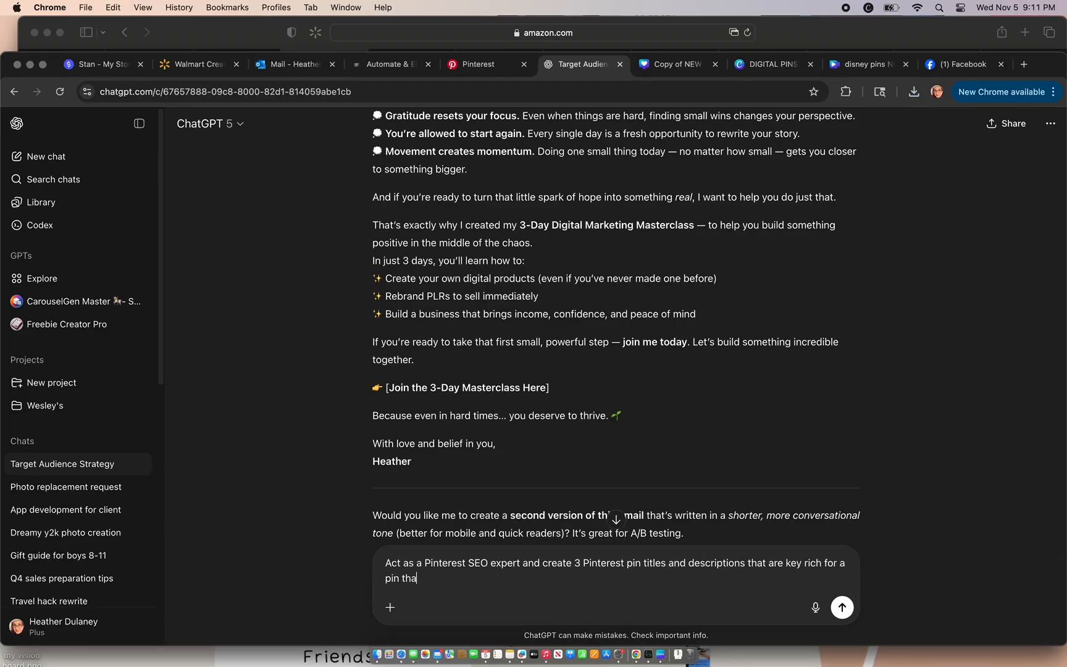
{"action": "type", "text": "t leads back to my amazon s"}
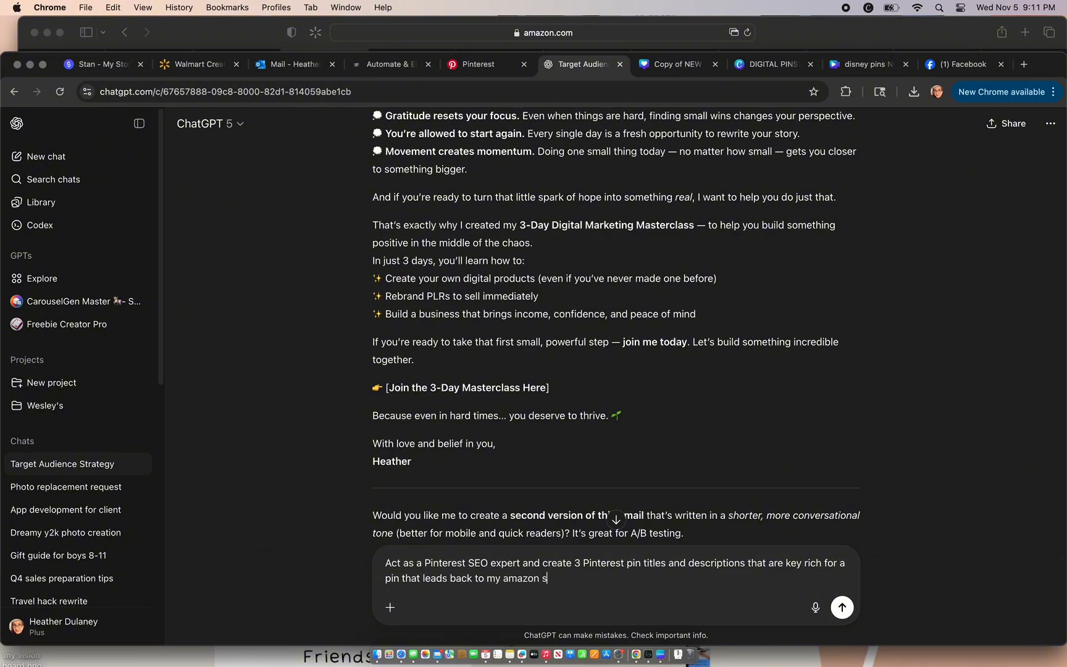
{"action": "type", "text": "torefront list of gifts for the "}
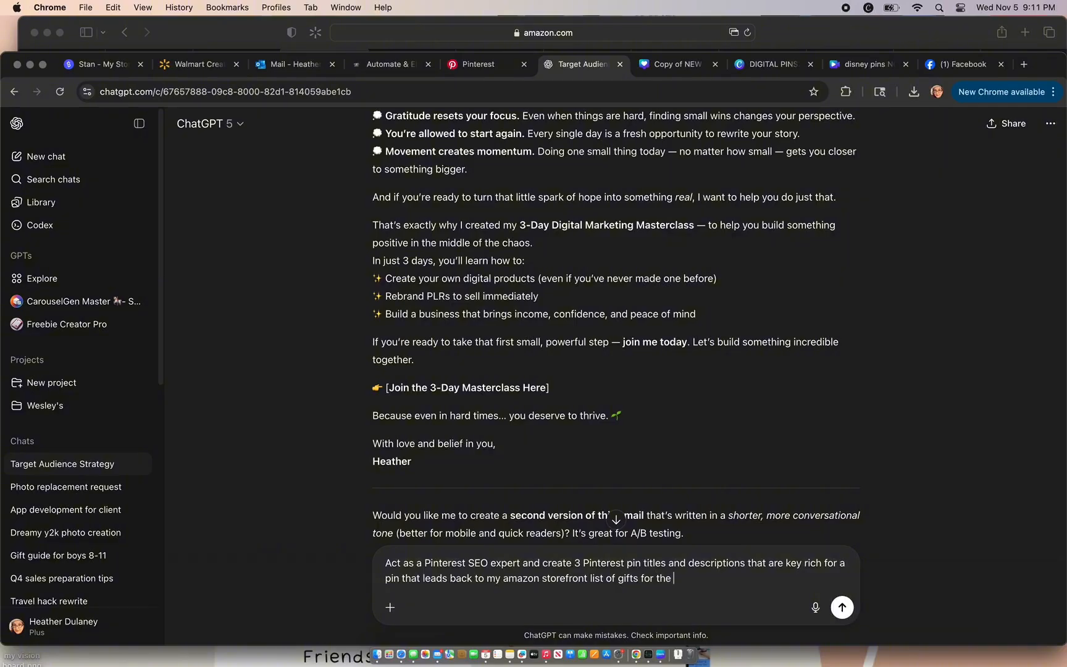
{"action": "type", "text": "woman in your life. Also cre"}
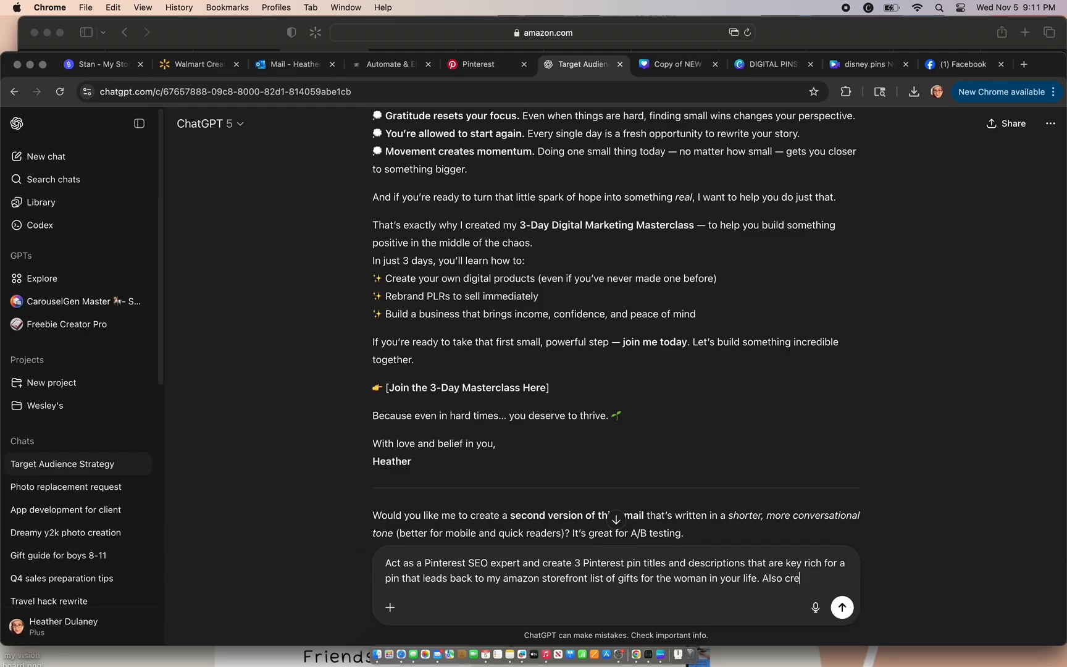
Step: Continue the prompt with "that are key rich for a pin that leads back to my amazon storefront list of gifts for the woman in your life."
{"action": "type", "text": "ate 3 for a pin that leads"}
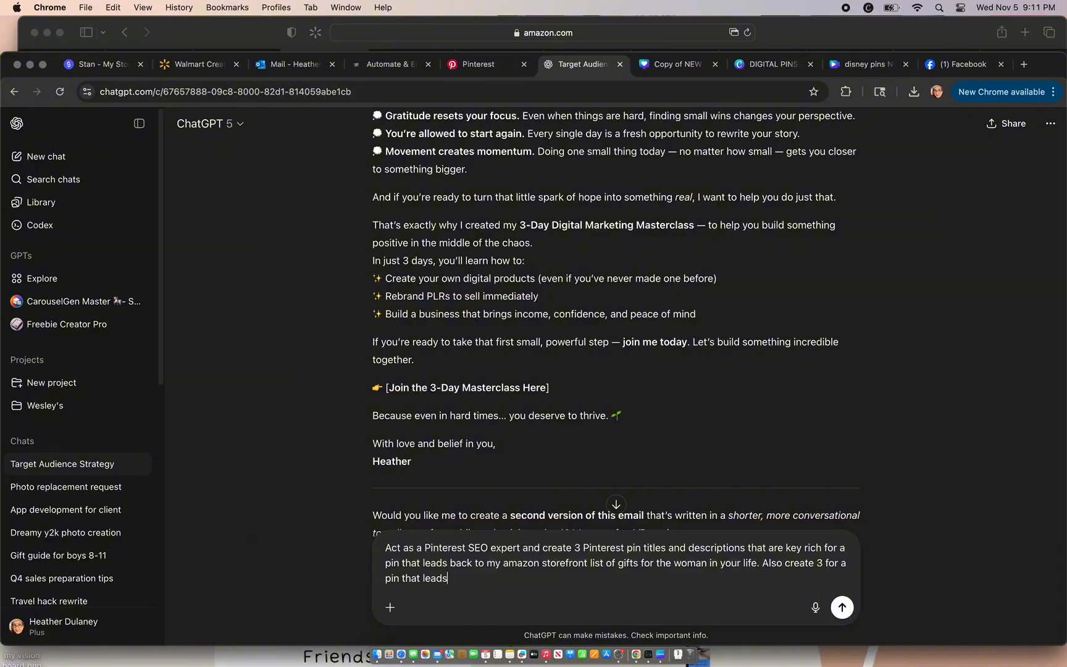
{"action": "type", "text": " back to an amazon list for gift ideas for"}
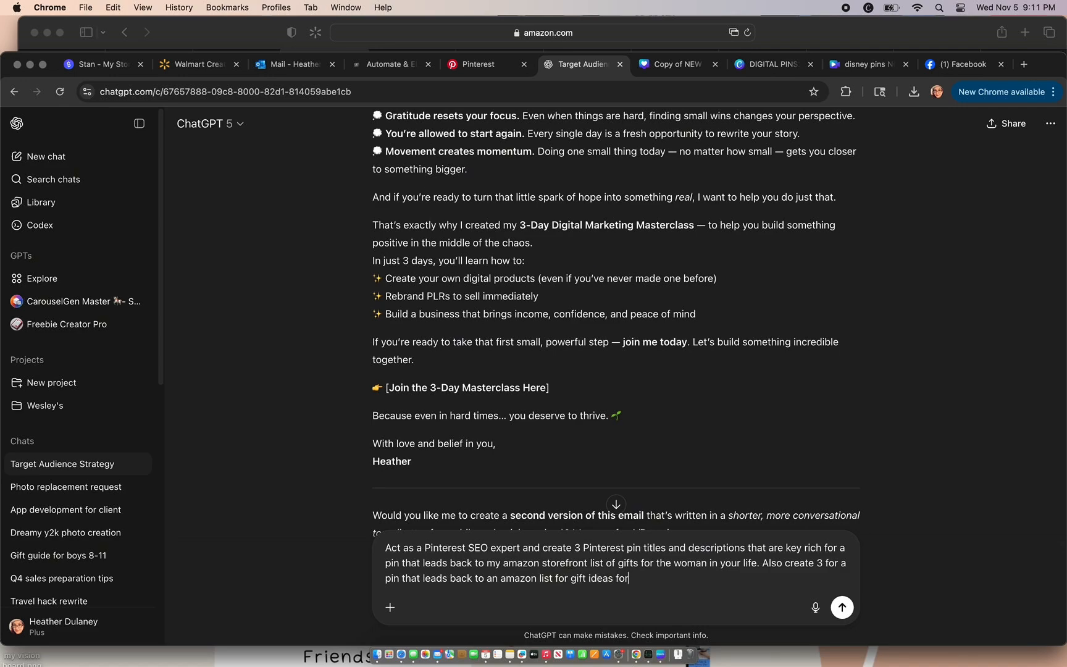
{"action": "type", "text": " the cont"}
Step: Add "Also create 3 for a pin that leads back to an amazon list for gift ideas for content creators" and send the prompt
{"action": "key", "text": "BackSpace"}
{"action": "key", "text": "BackSpace"}
{"action": "key", "text": "BackSpace"}
{"action": "key", "text": "BackSpace"}
{"action": "key", "text": "BackSpace"}
{"action": "key", "text": "BackSpace"}
{"action": "type", "text": "content creators"}
{"action": "key", "text": "Return"}
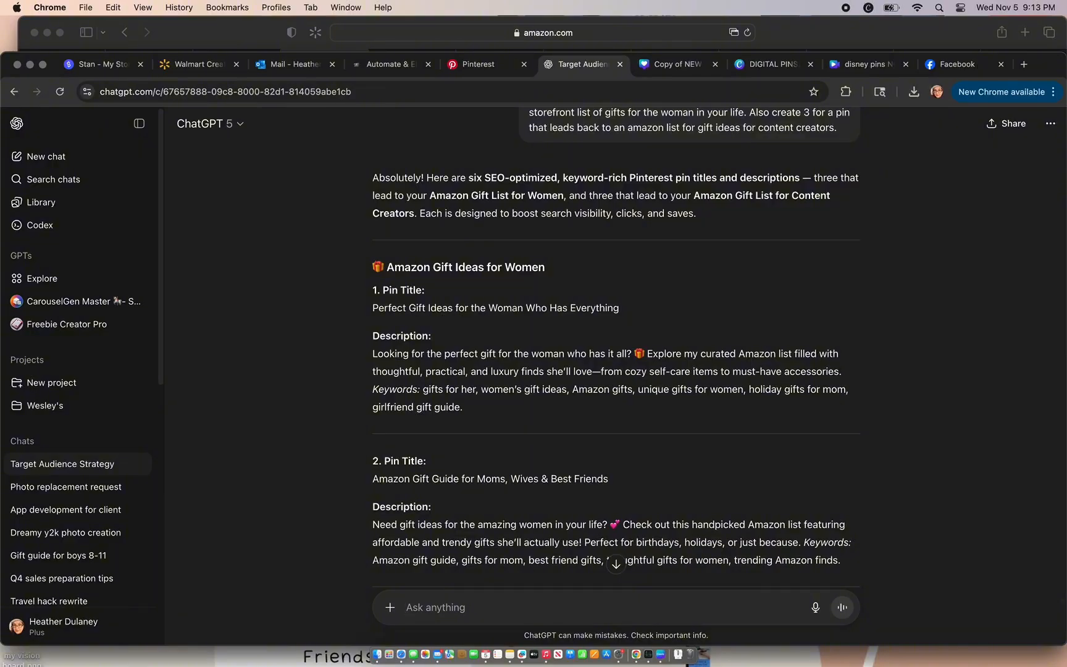
Step: Switch to Finder and extract the downloaded "Copy of NEW 30 LTK (2ND VERSION)" zip in the Downloads folder
{"action": "scroll", "coordinate": [869, 447], "scroll_direction": "down", "scroll_amount": 5}
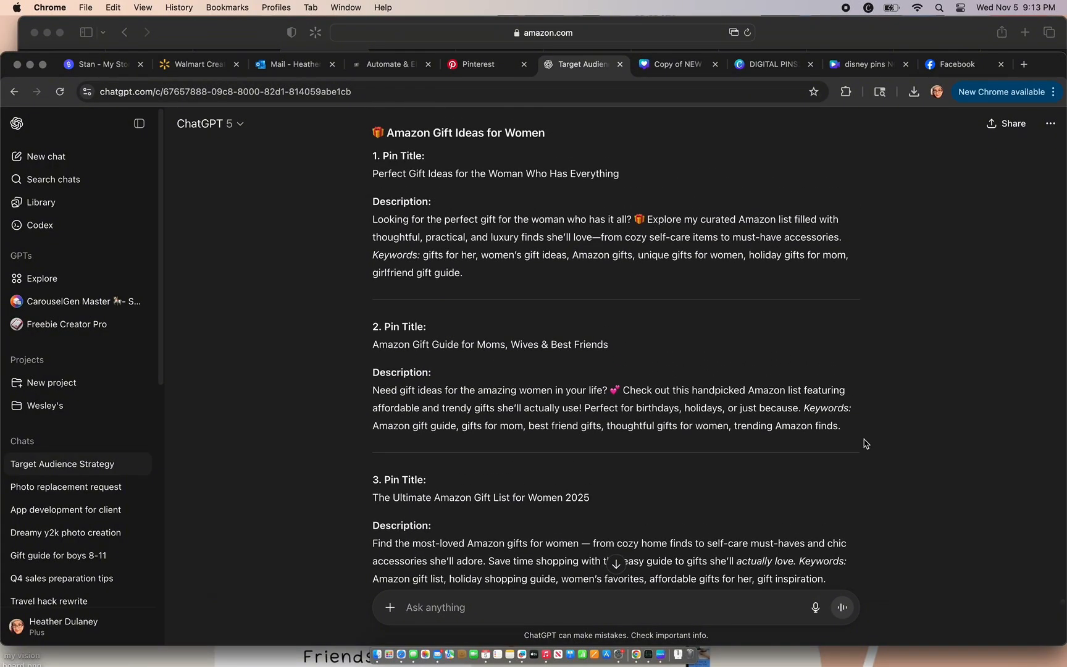
{"action": "left_click", "coordinate": [484, 65]}
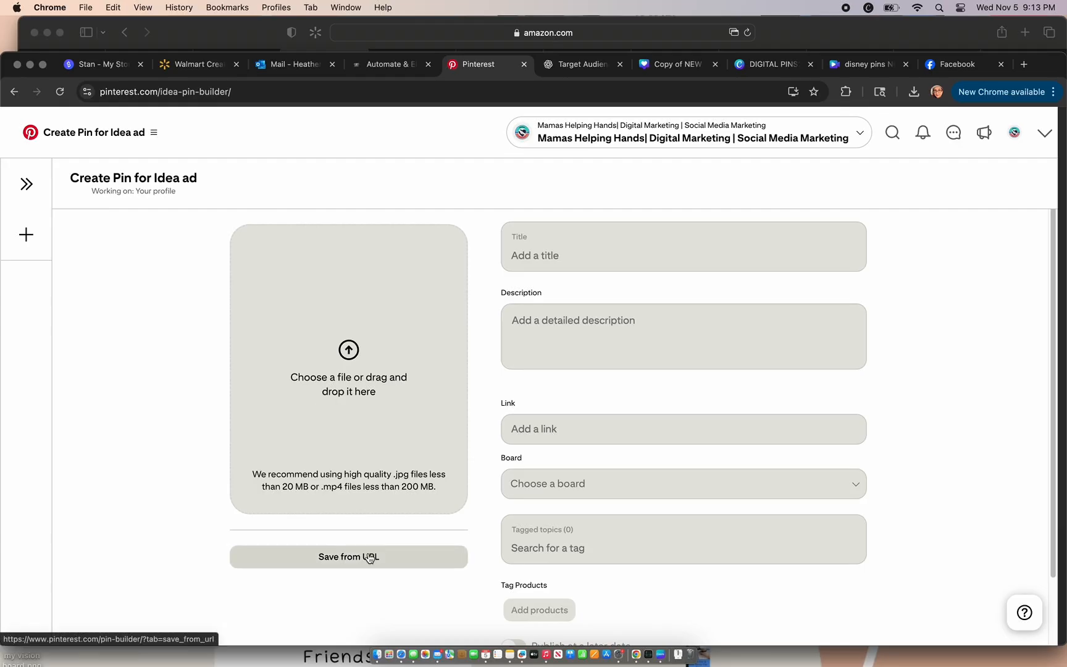
{"action": "left_click", "coordinate": [378, 648]}
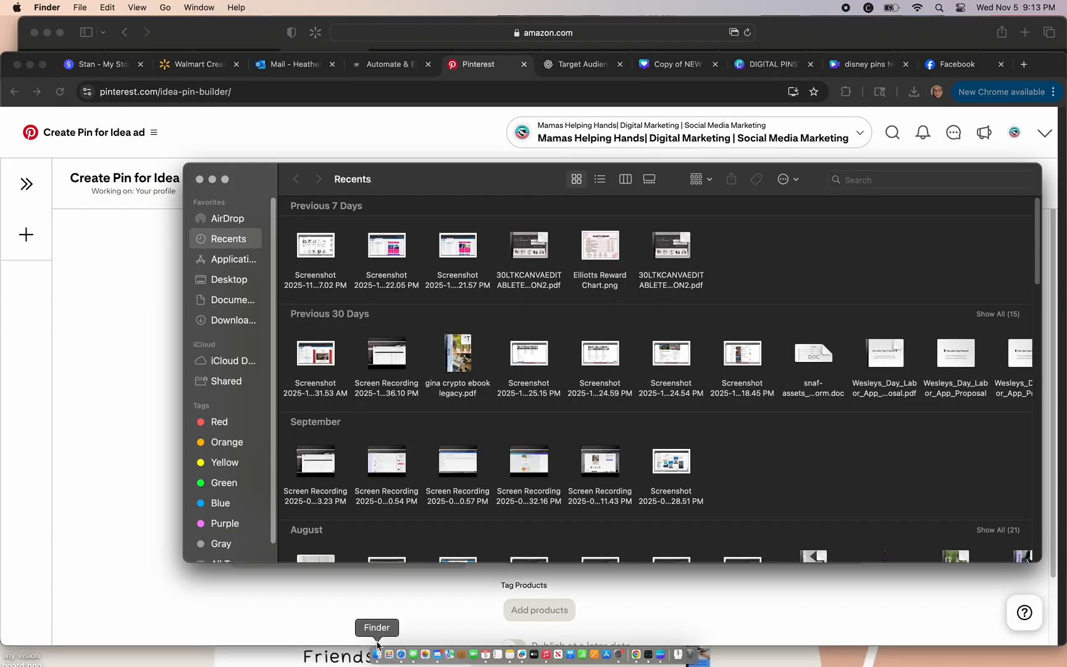
{"action": "left_click", "coordinate": [234, 320]}
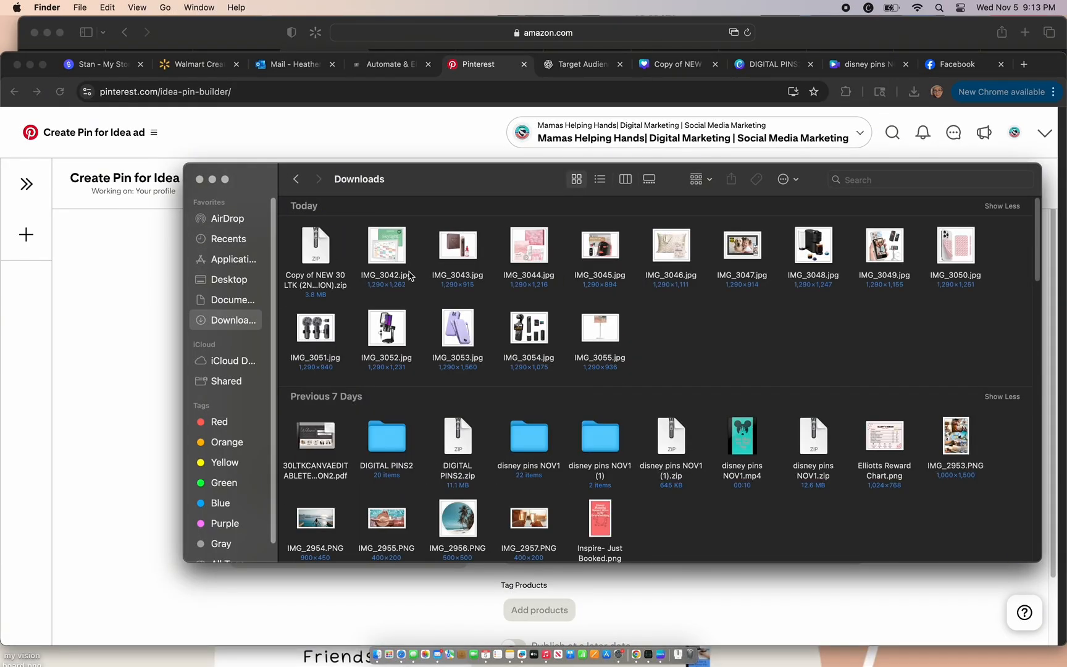
{"action": "left_click", "coordinate": [318, 240]}
{"action": "double_click", "coordinate": [318, 239]}
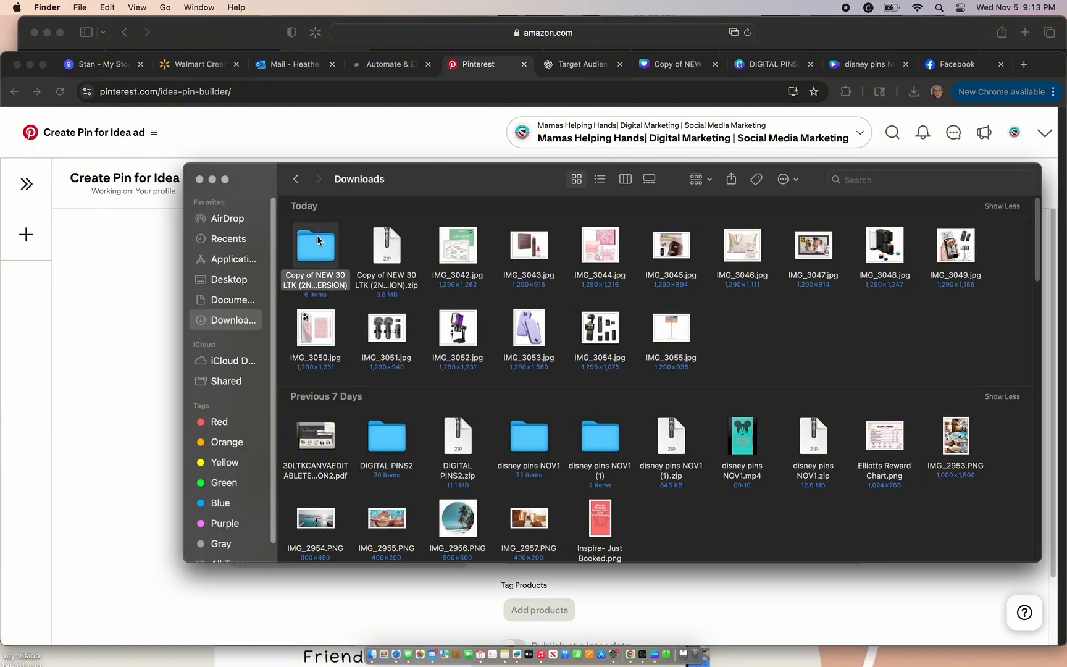
Step: Upload 1.png through 6.png from the extracted folder to the Pinterest pin builder
{"action": "left_click", "coordinate": [166, 351]}
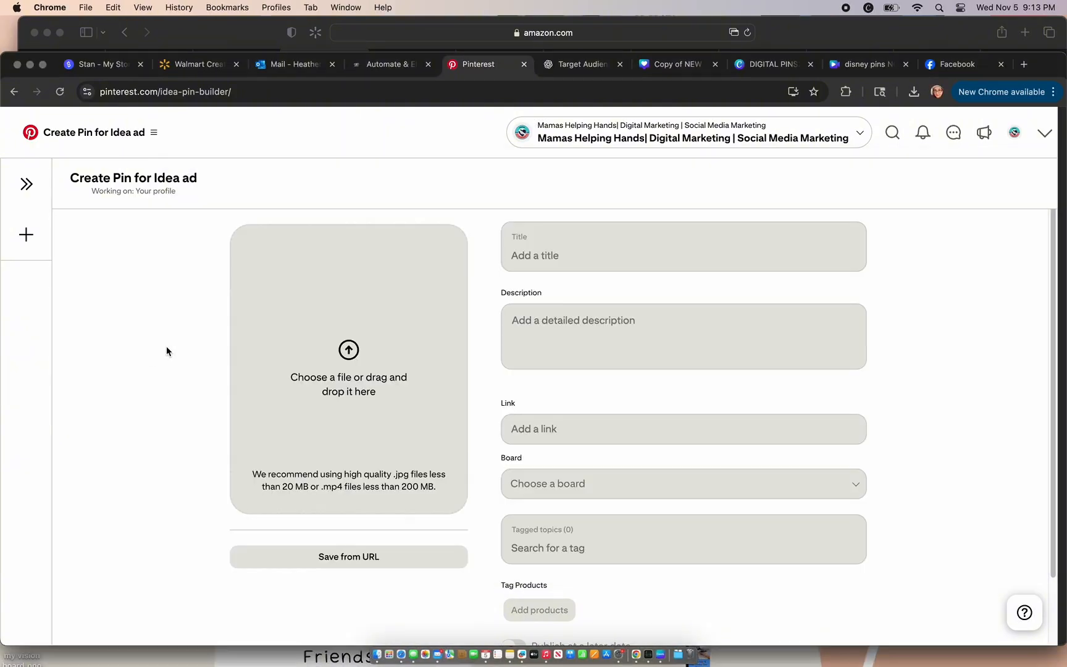
{"action": "left_click", "coordinate": [344, 354]}
{"action": "double_click", "coordinate": [451, 299]}
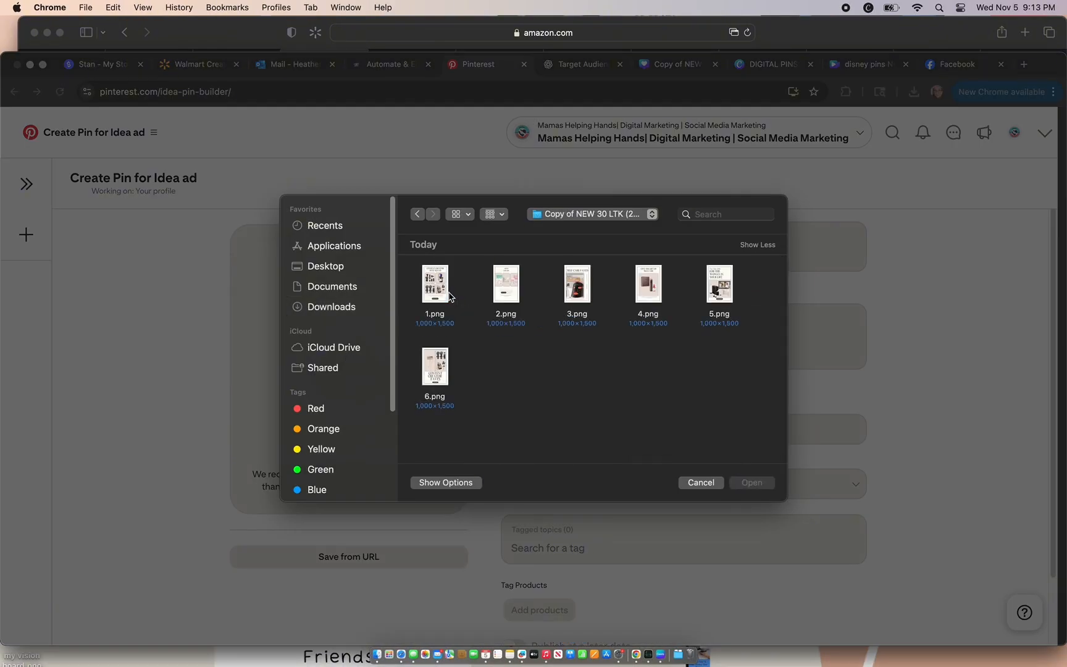
{"action": "left_click", "coordinate": [450, 297]}
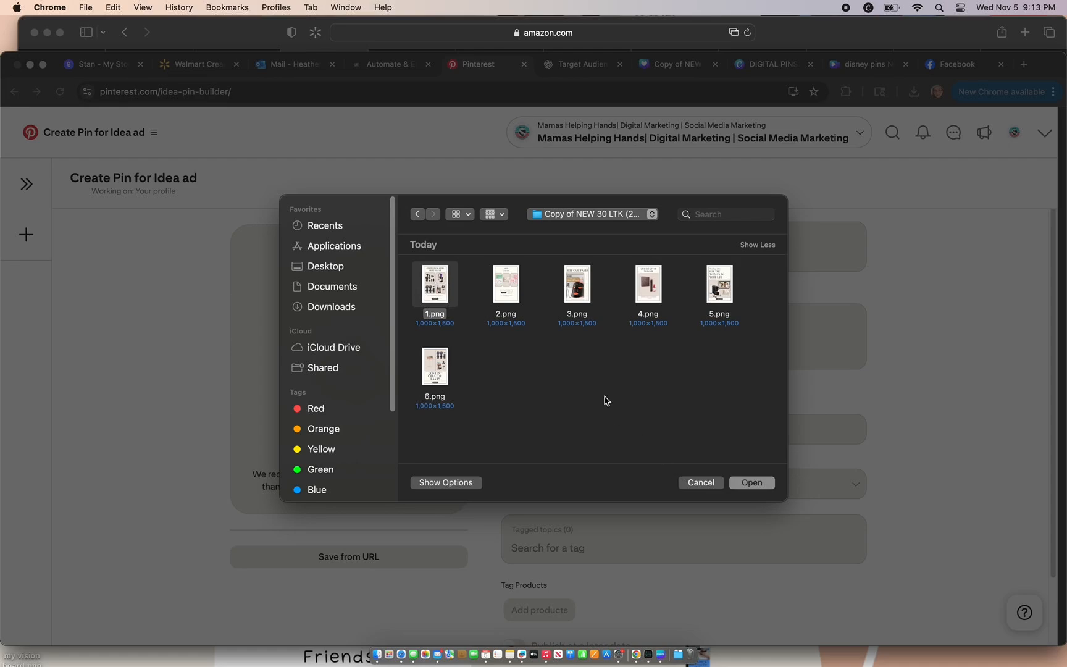
{"action": "left_click", "coordinate": [523, 299], "text": "super"}
{"action": "left_click", "coordinate": [571, 292], "text": "super"}
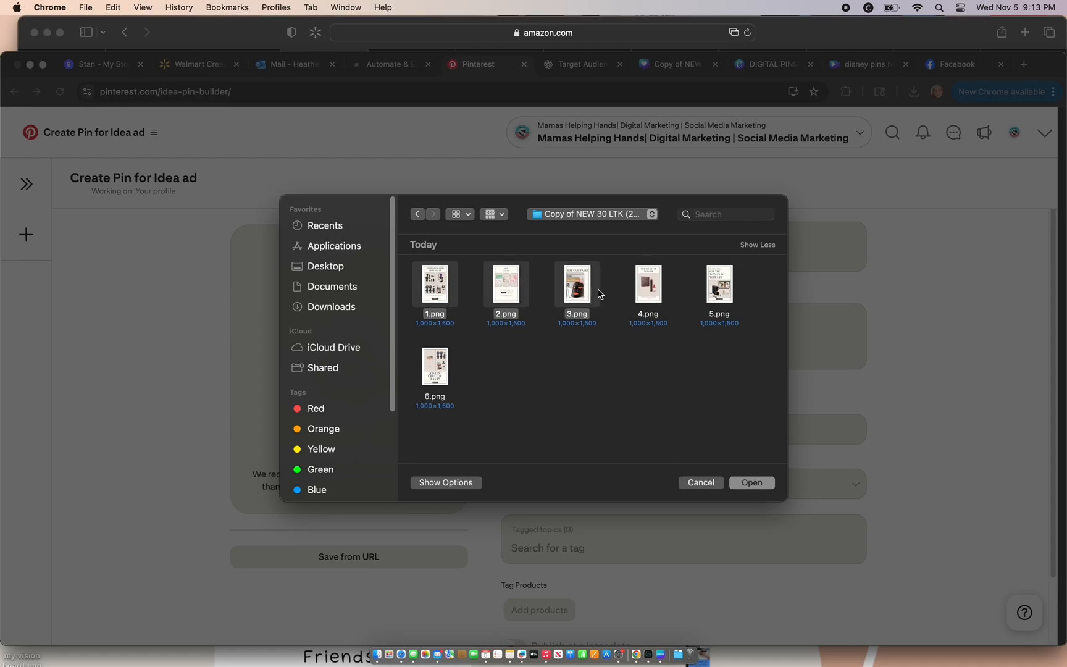
{"action": "left_click", "coordinate": [651, 296], "text": "super"}
{"action": "left_click", "coordinate": [719, 300], "text": "super"}
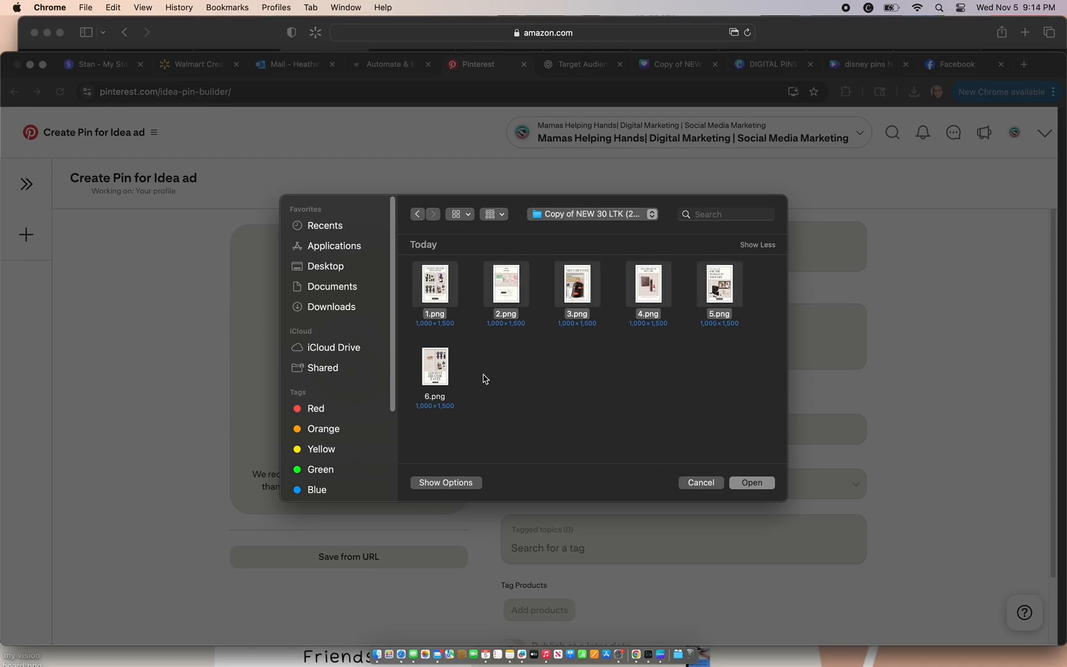
{"action": "left_click", "coordinate": [444, 368], "text": "super"}
{"action": "left_click", "coordinate": [745, 483]}
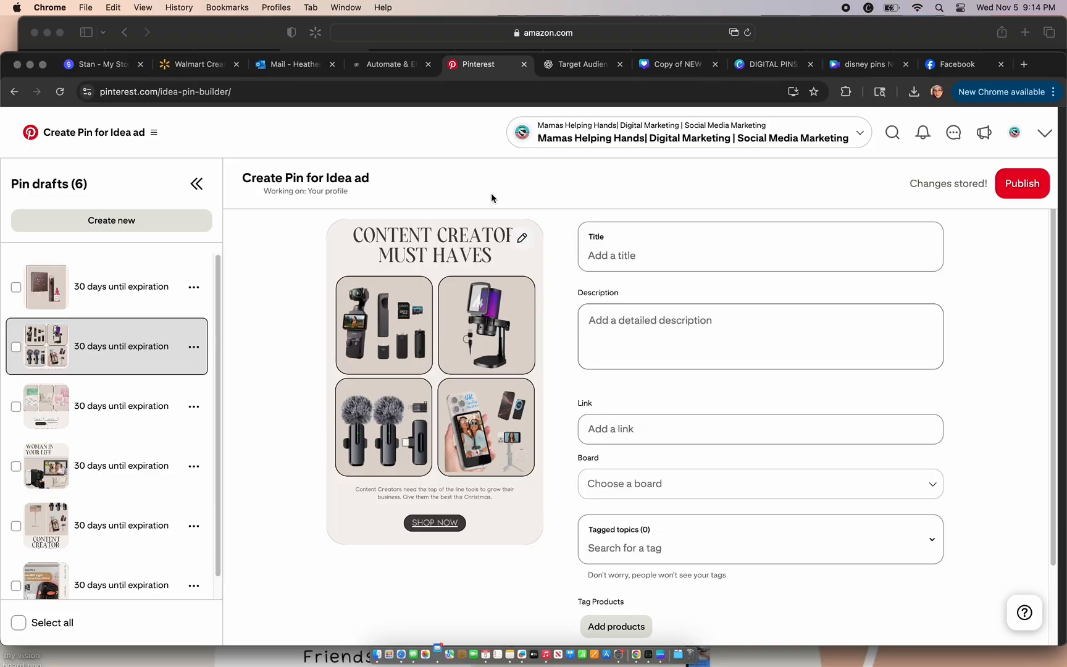
Step: Copy ChatGPT's title "Amazon Must-Haves for Every Content Creator" into the title of the Content Creator Must Haves pin draft on Pinterest
{"action": "left_click", "coordinate": [577, 64]}
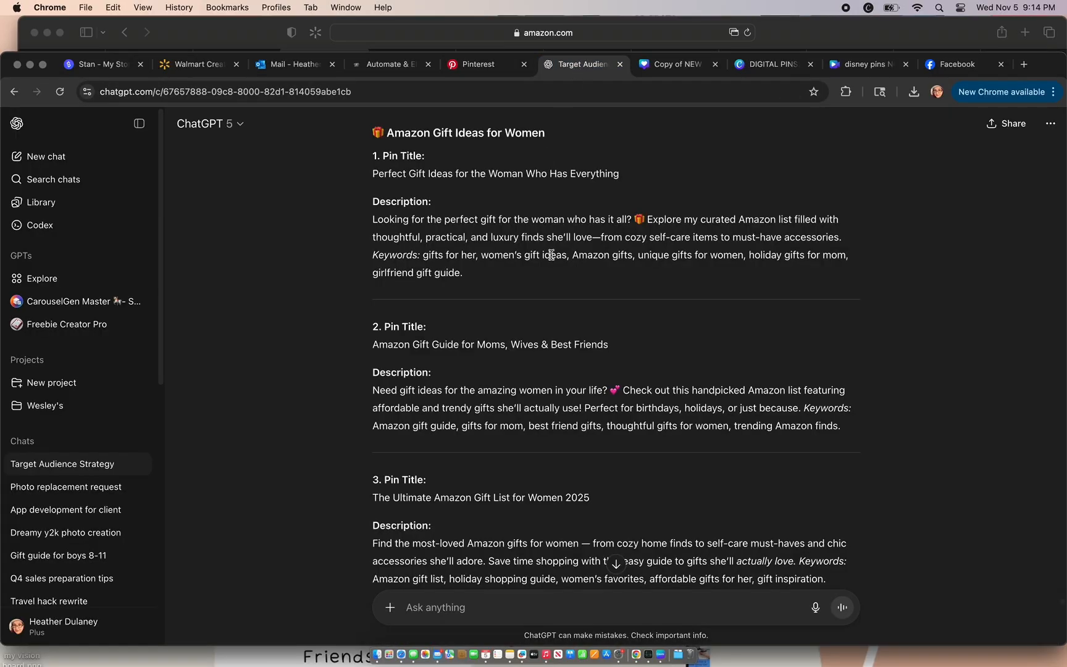
{"action": "scroll", "coordinate": [552, 255], "scroll_direction": "down", "scroll_amount": 5}
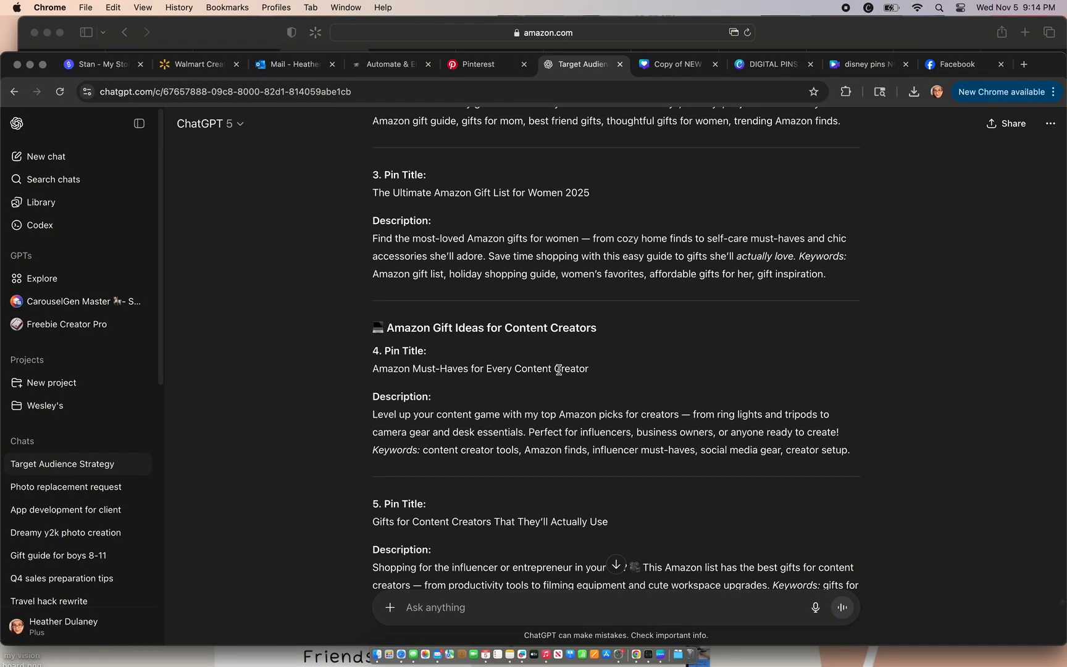
{"action": "left_click_drag", "start_coordinate": [608, 371], "coordinate": [507, 368]}
{"action": "left_click_drag", "start_coordinate": [391, 380], "coordinate": [364, 374]}
{"action": "key", "text": "super+c"}
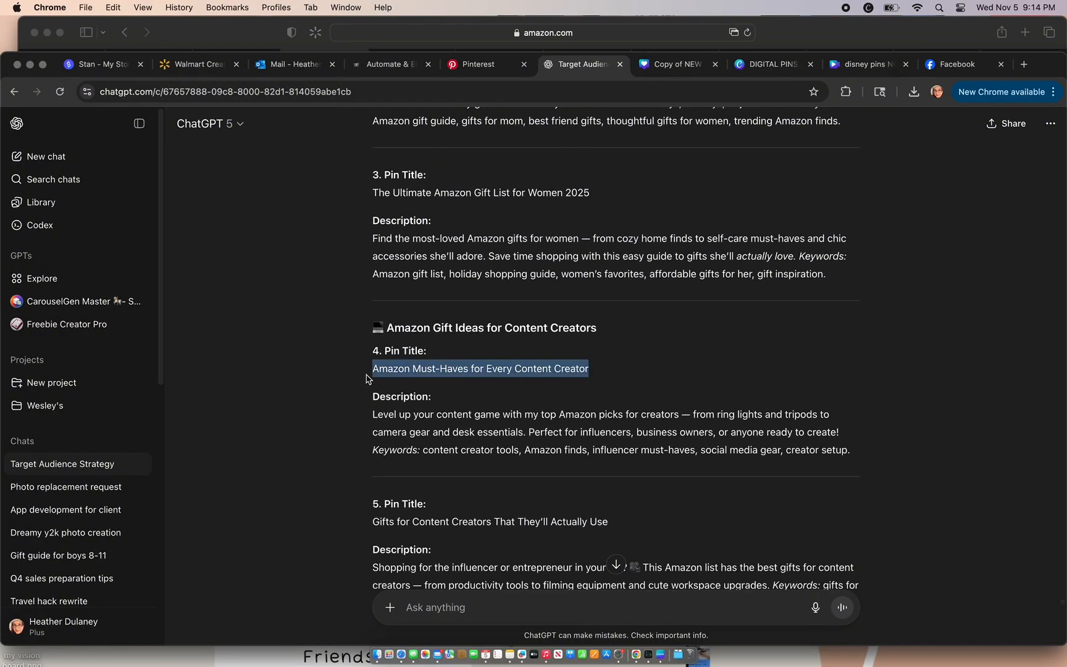
{"action": "left_click", "coordinate": [488, 66]}
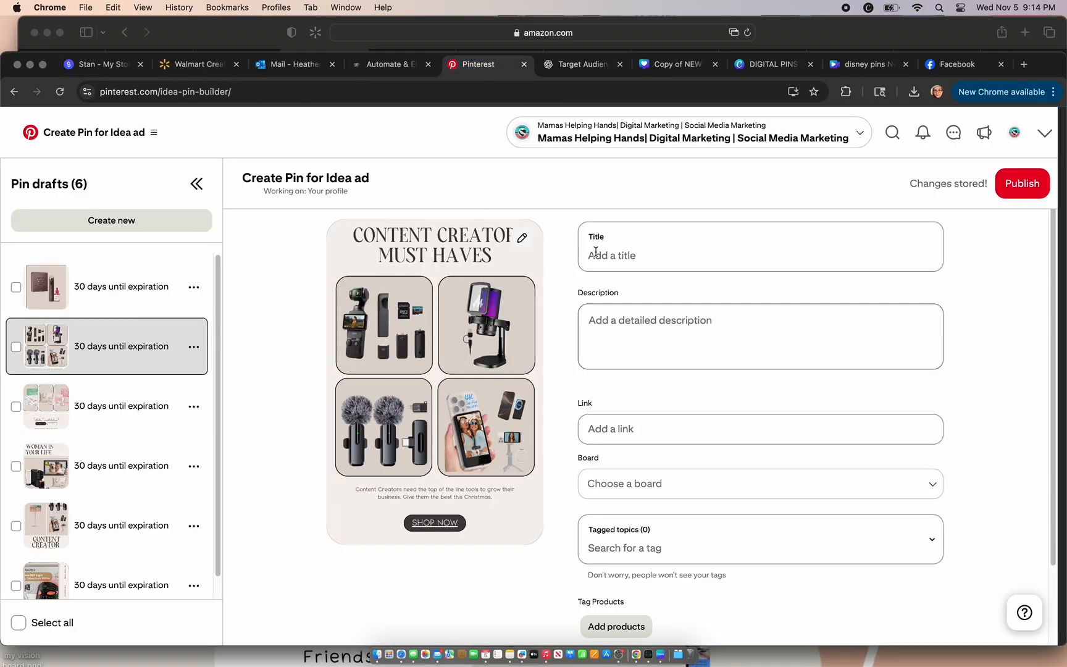
{"action": "left_click", "coordinate": [616, 253]}
{"action": "key", "text": "super+v"}
Step: Copy ChatGPT's fourth pin description, including its keywords, into the description of the same Pinterest draft
{"action": "left_click", "coordinate": [583, 65]}
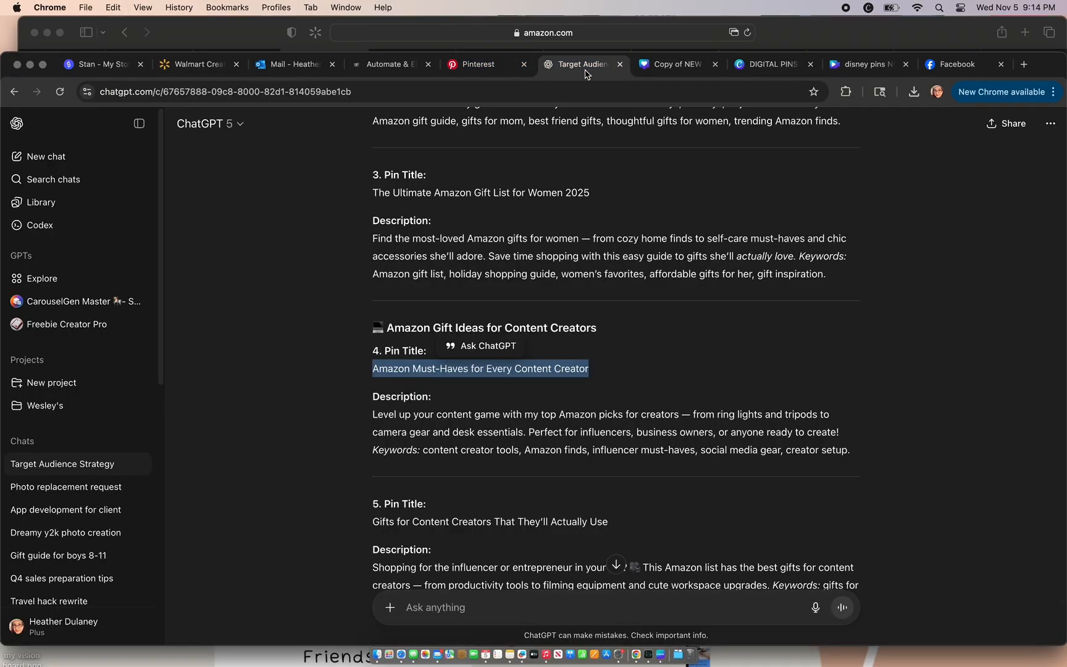
{"action": "left_click_drag", "start_coordinate": [857, 456], "coordinate": [369, 422]}
{"action": "key", "text": "super+c"}
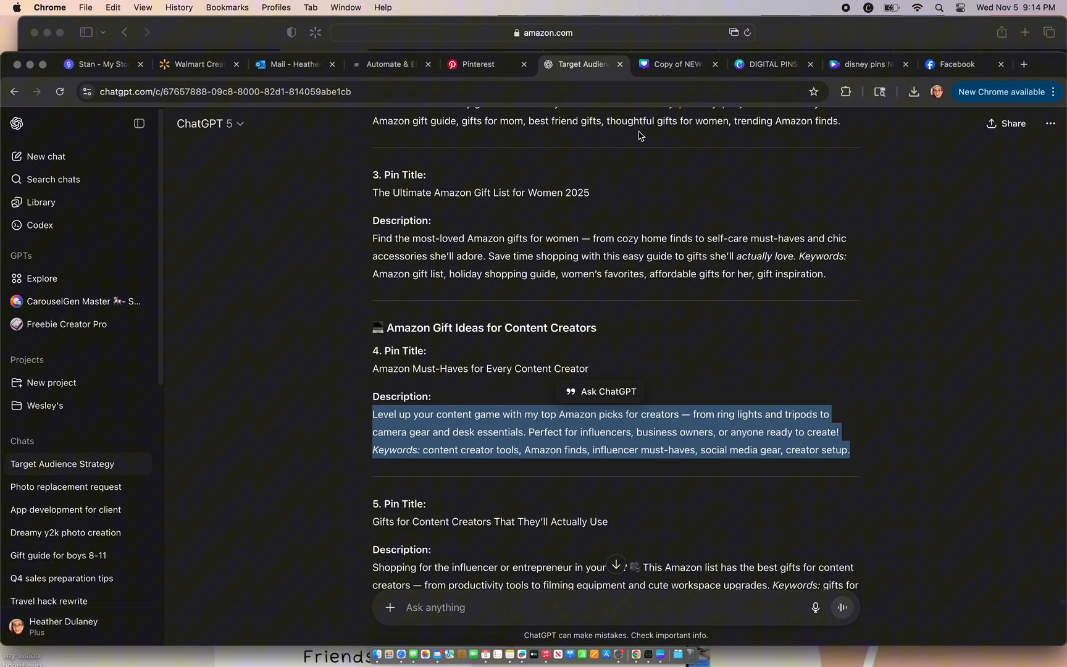
{"action": "left_click", "coordinate": [489, 64]}
{"action": "left_click", "coordinate": [626, 331]}
{"action": "key", "text": "super+v"}
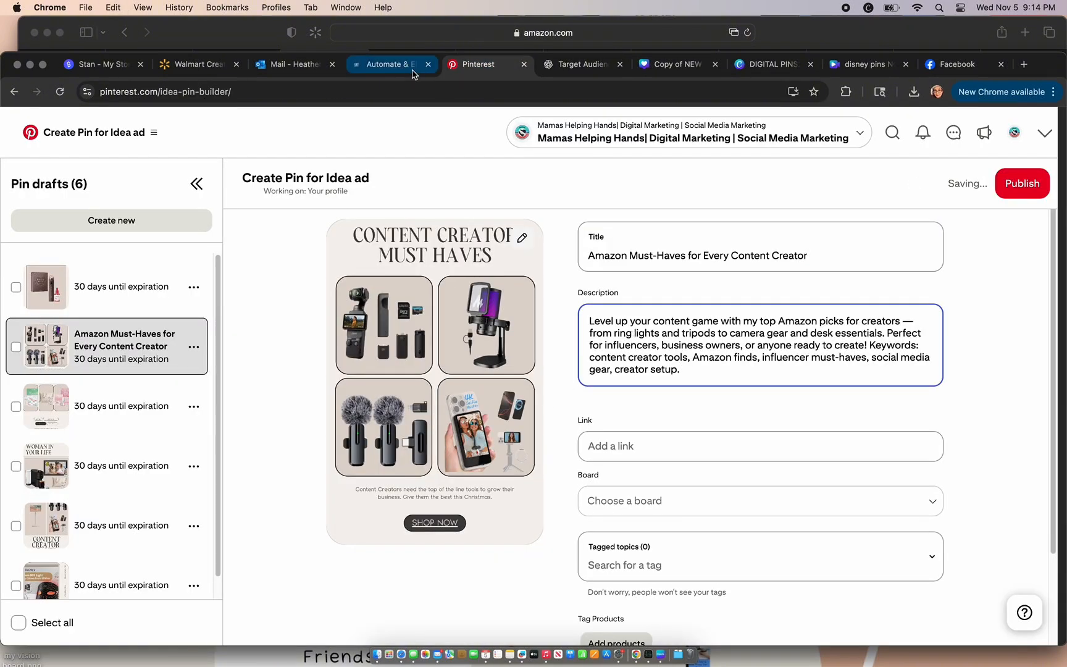
Step: Copy the share link of the Amazon "Gifts Ideas For Content Creators" list in Safari into the Content Creator Must Haves pin's link on Pinterest
{"action": "left_click", "coordinate": [953, 64]}
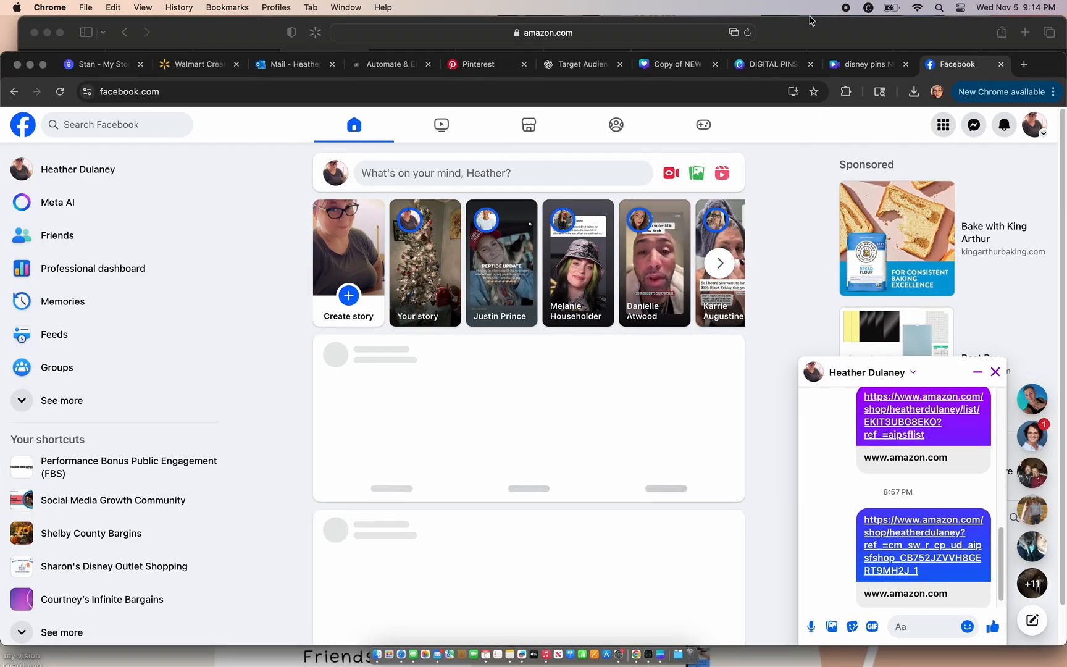
{"action": "left_click", "coordinate": [803, 44]}
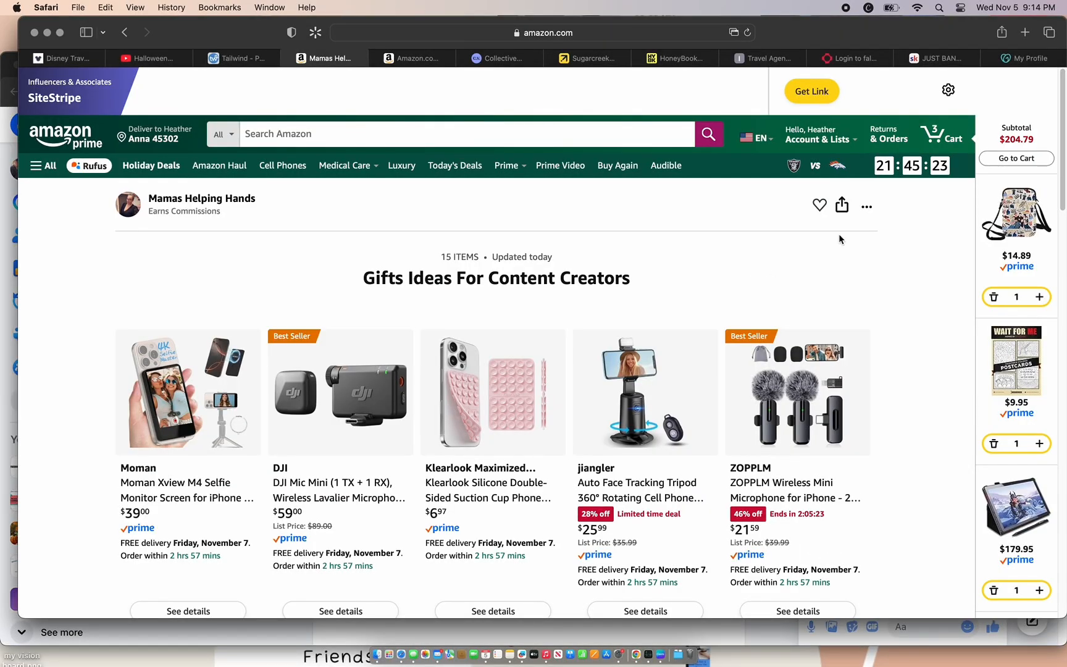
{"action": "left_click", "coordinate": [841, 205]}
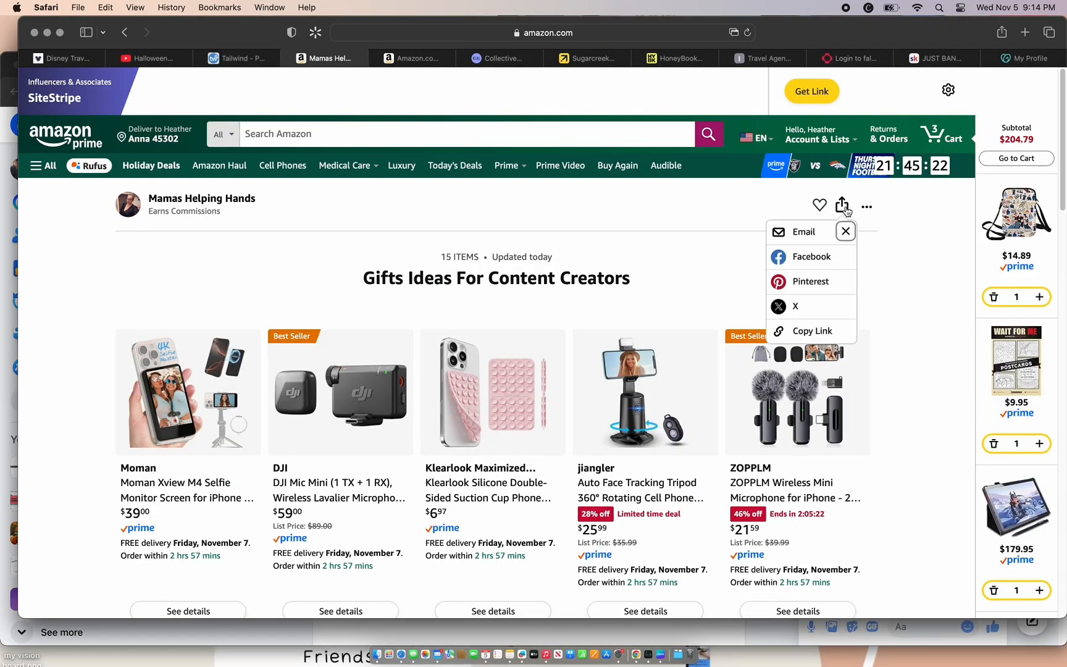
{"action": "left_click", "coordinate": [827, 340]}
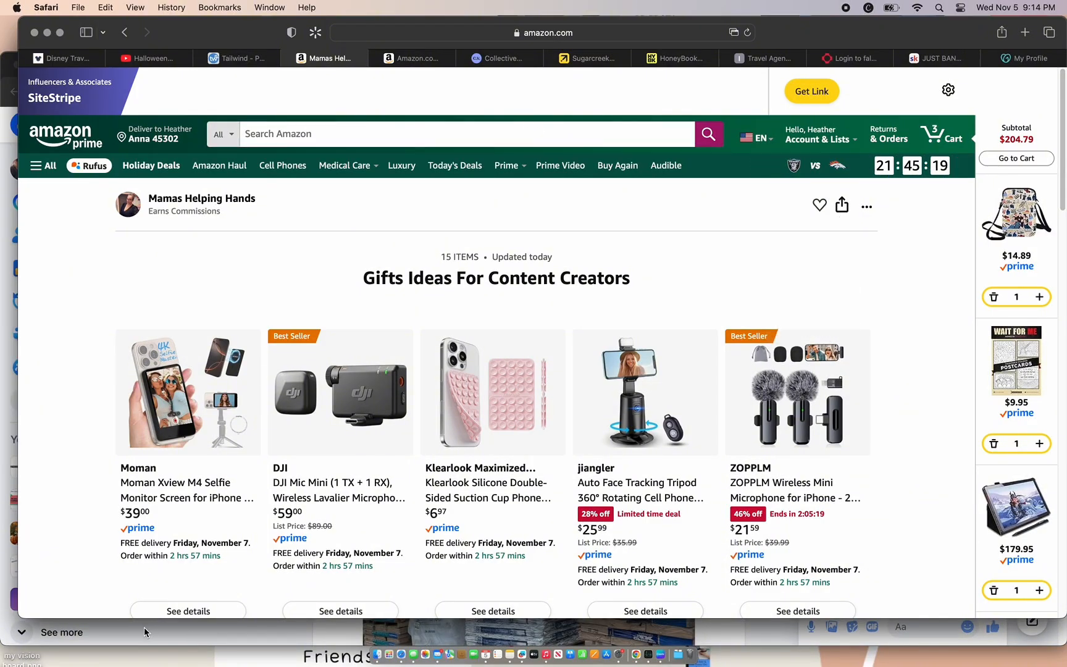
{"action": "left_click", "coordinate": [205, 631]}
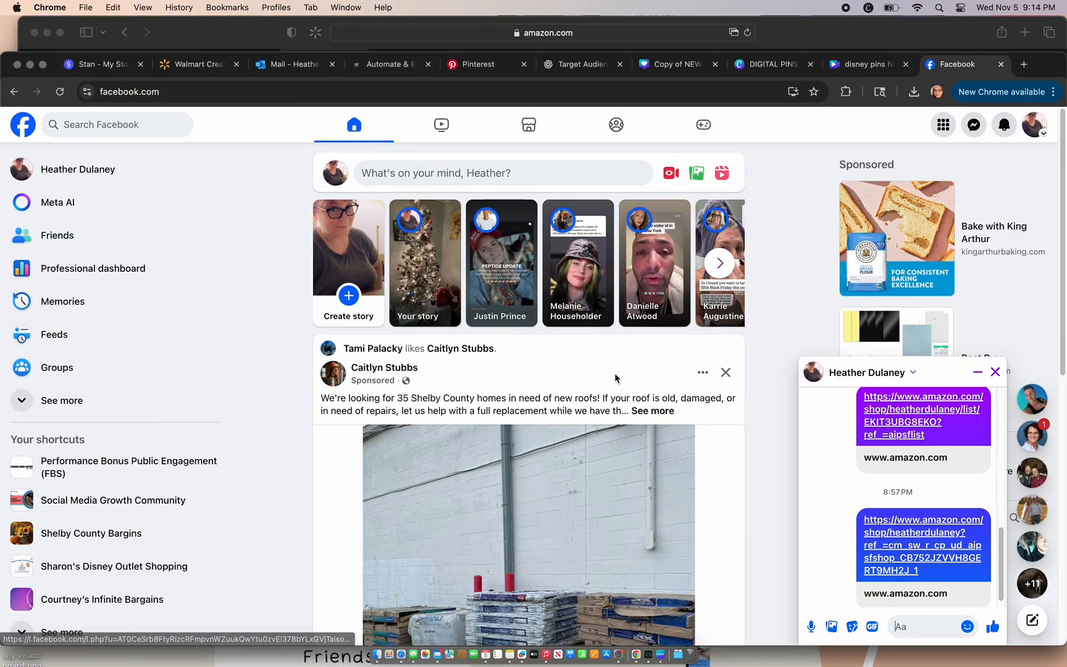
{"action": "left_click", "coordinate": [496, 65]}
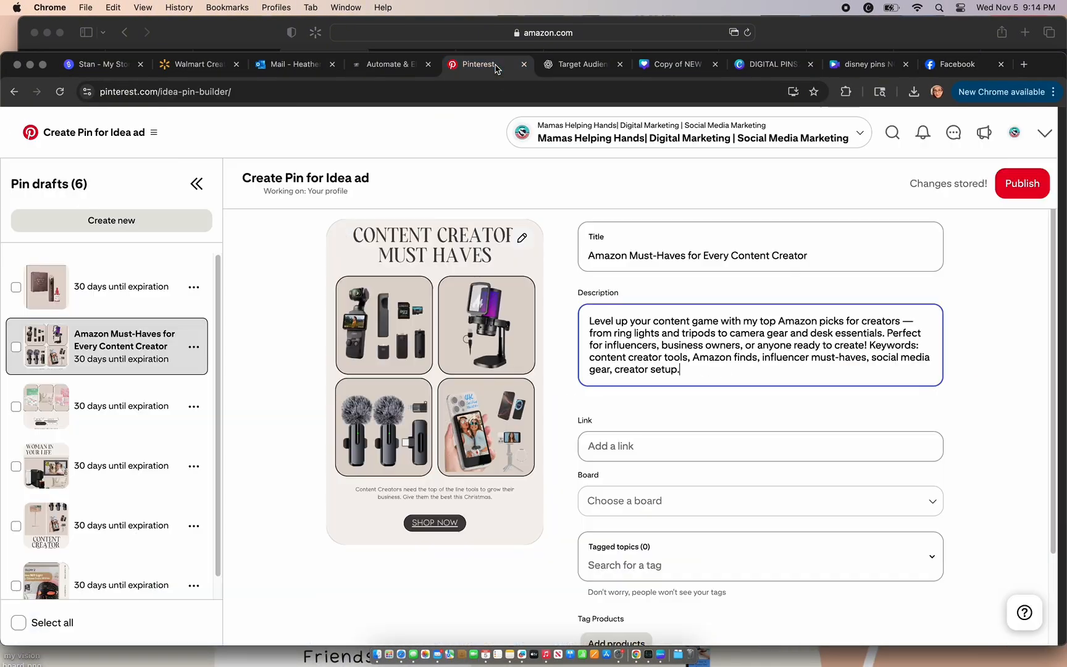
{"action": "left_click", "coordinate": [641, 445]}
{"action": "key", "text": "super+v"}
Step: Assign the Content Creator Must Haves pin to the "Social Media Tips for Beginners" board and publish it
{"action": "left_click", "coordinate": [889, 501]}
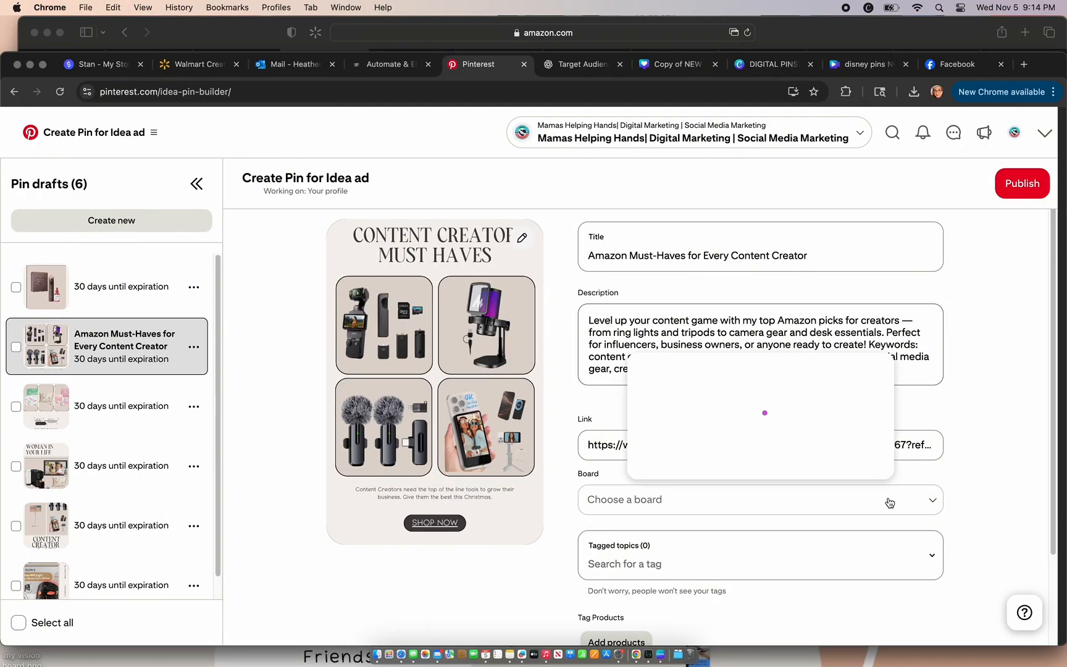
{"action": "left_click_drag", "start_coordinate": [888, 326], "coordinate": [890, 417]}
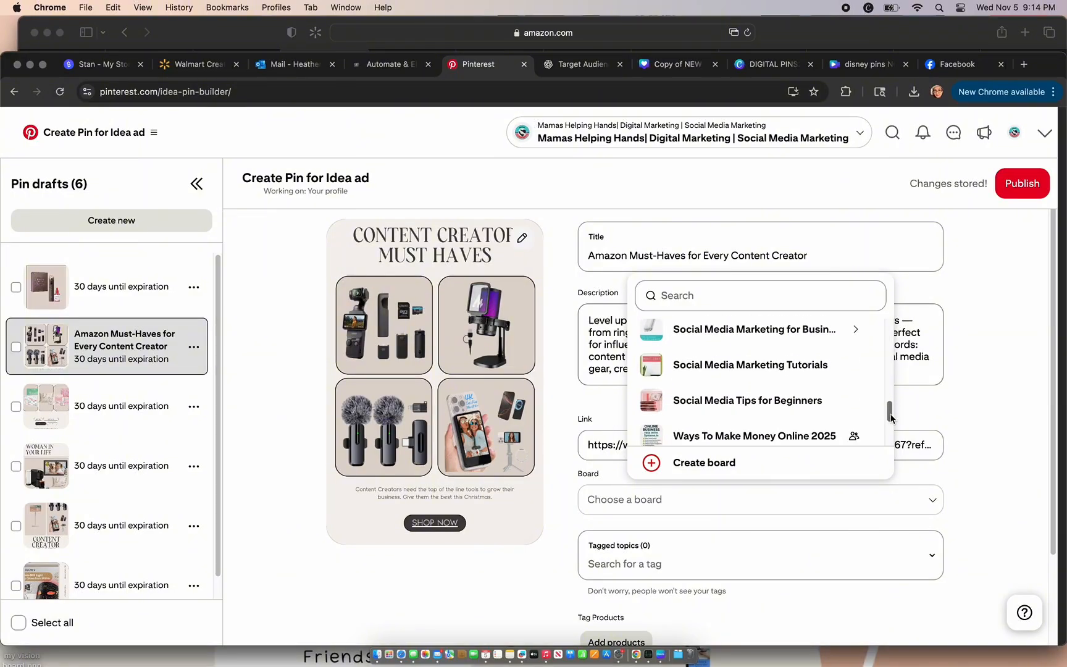
{"action": "left_click", "coordinate": [805, 407]}
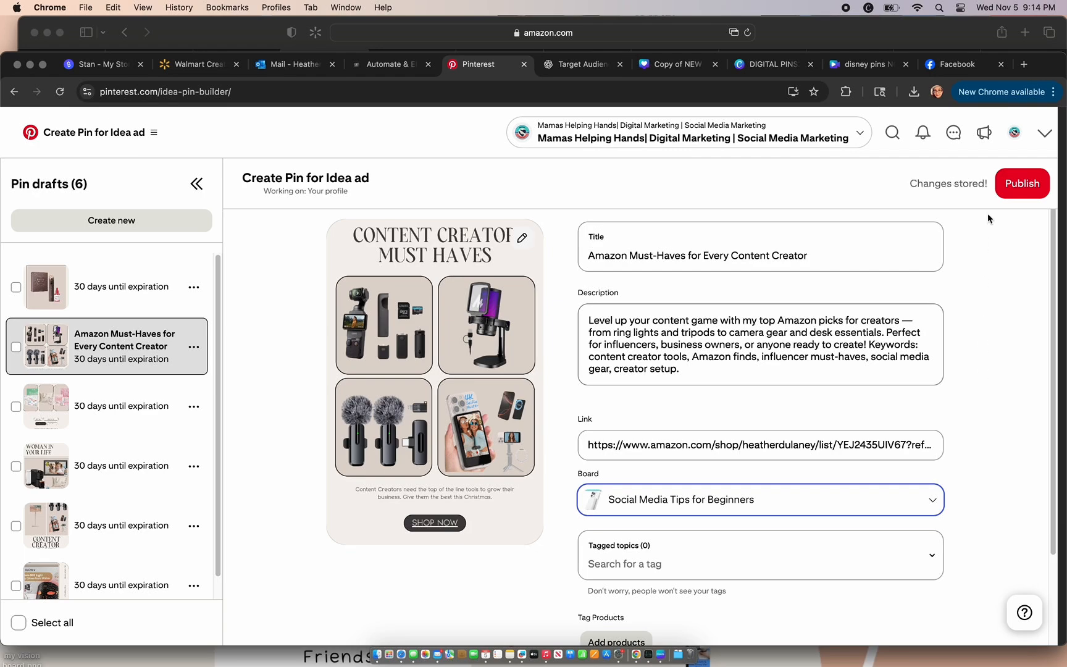
{"action": "left_click", "coordinate": [1009, 184]}
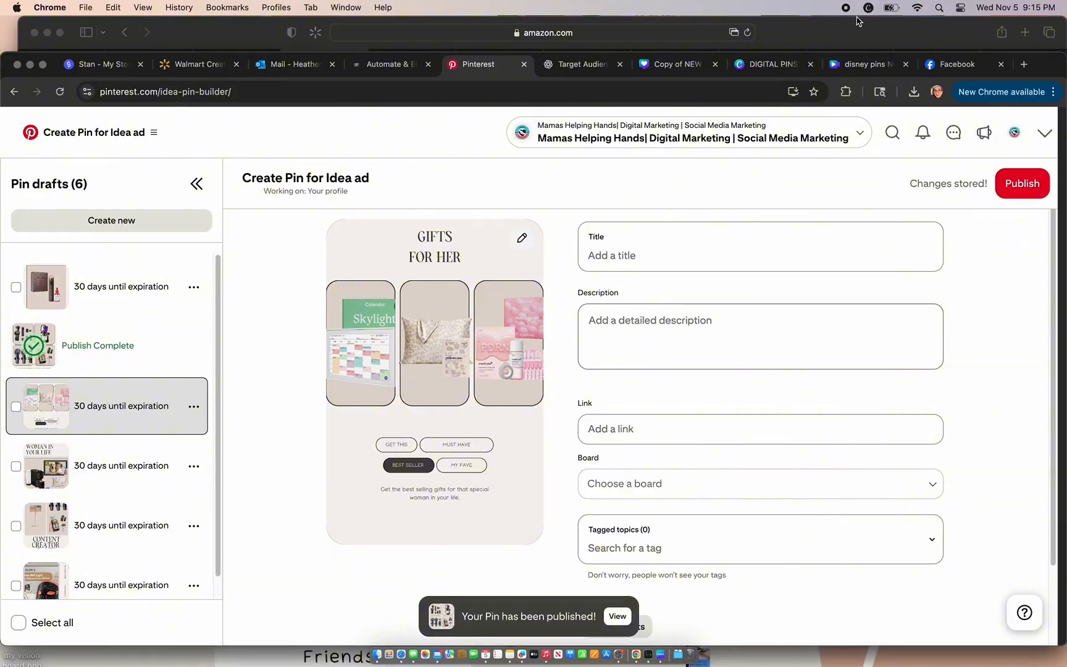
Step: Switch to the Amazon storefront in Safari, copy the "Christmas Gift Ideas For Her" list's share link, and return to the storefront
{"action": "left_click", "coordinate": [843, 37]}
{"action": "left_click", "coordinate": [124, 32]}
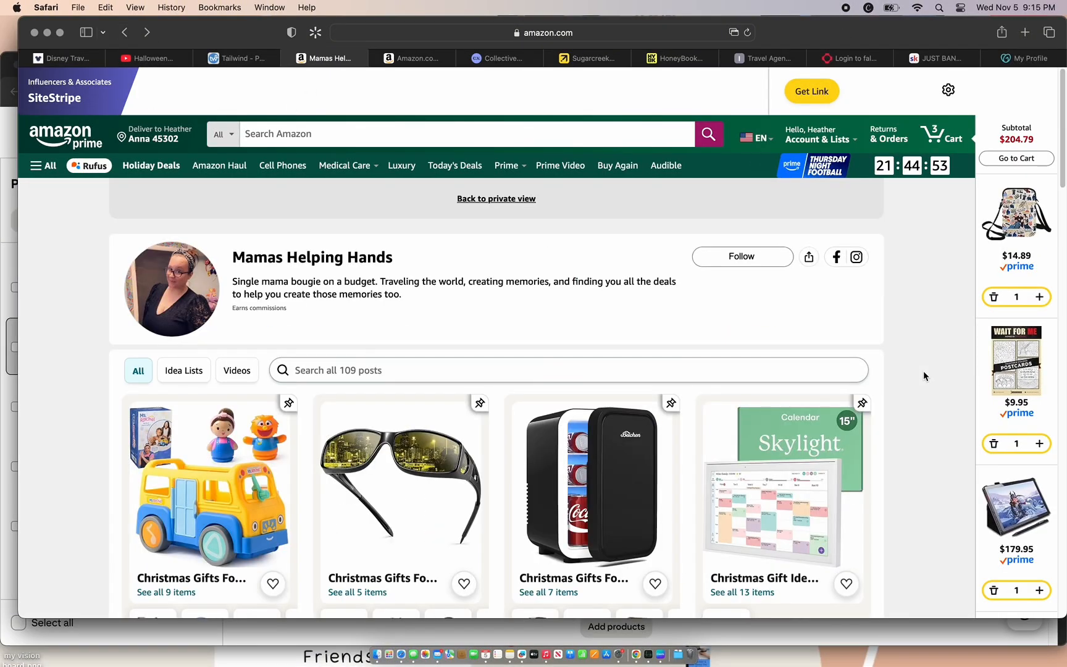
{"action": "scroll", "coordinate": [923, 369], "scroll_direction": "down", "scroll_amount": 5}
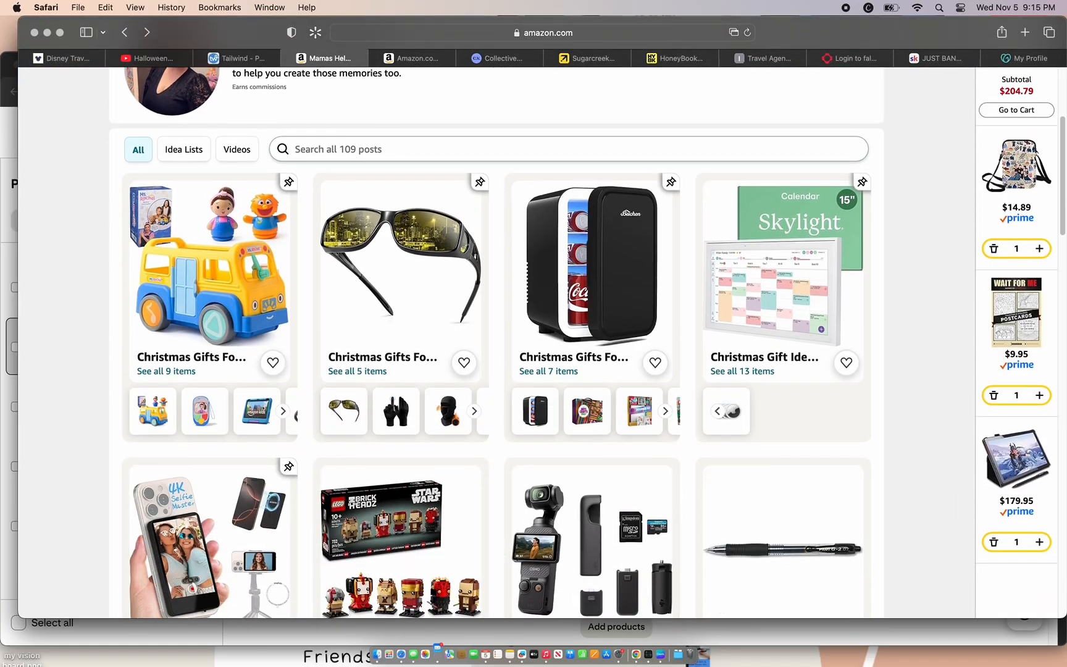
{"action": "left_click", "coordinate": [813, 302]}
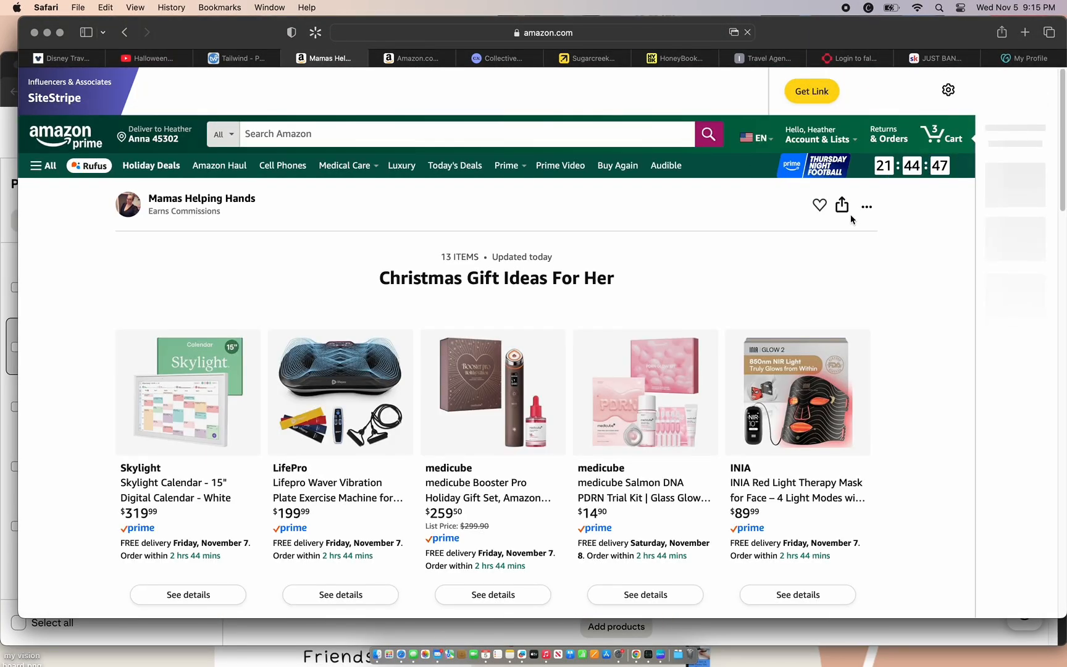
{"action": "left_click", "coordinate": [842, 205]}
{"action": "left_click", "coordinate": [811, 333]}
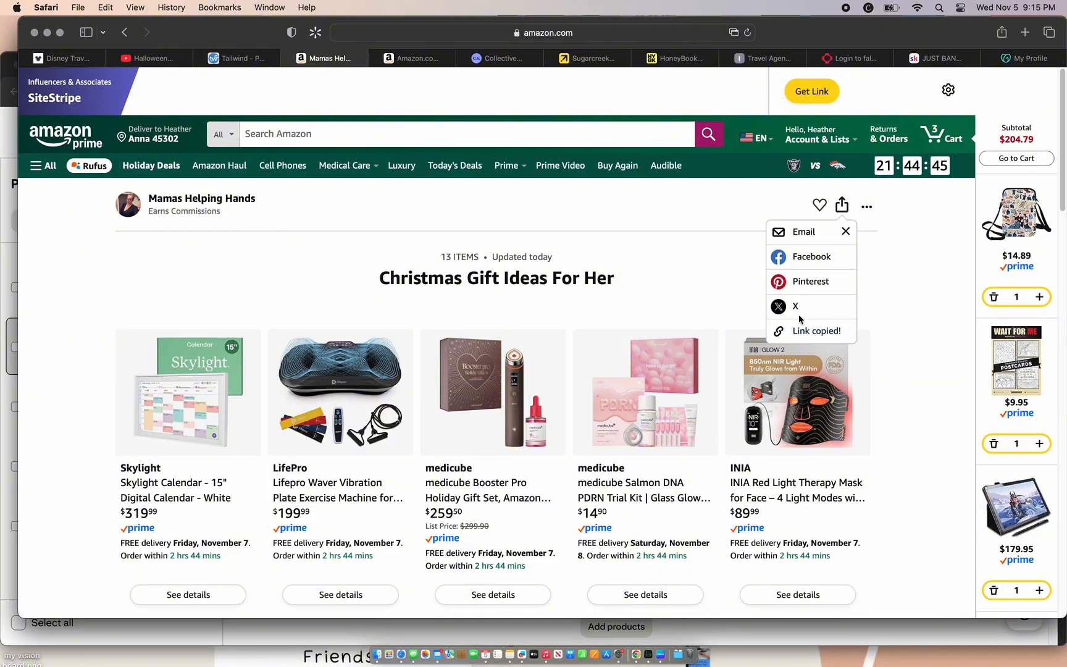
{"action": "left_click", "coordinate": [712, 184]}
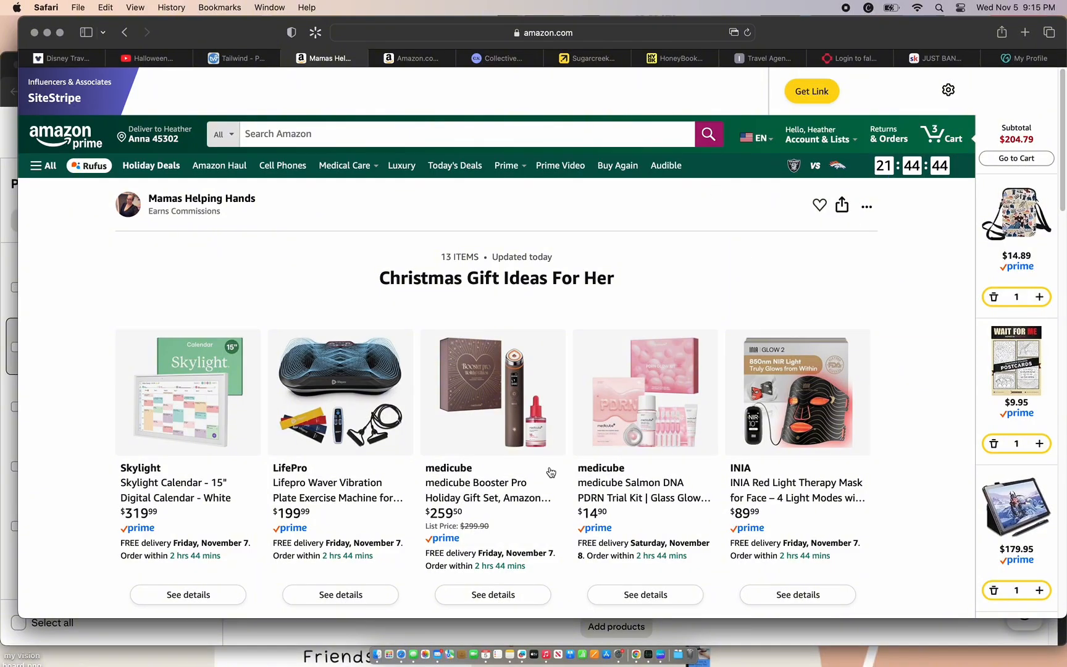
{"action": "left_click", "coordinate": [124, 32]}
Step: Switch back to Pinterest and paste the copied list link into the Gifts for Her pin draft's link
{"action": "left_click", "coordinate": [510, 632]}
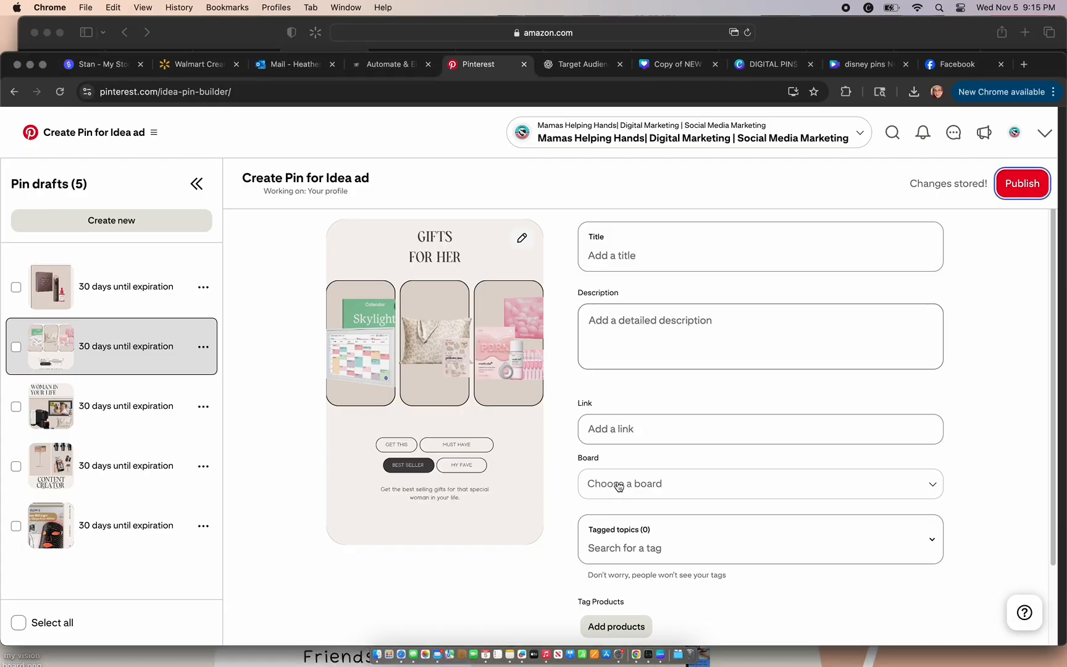
{"action": "left_click", "coordinate": [639, 426]}
{"action": "key", "text": "super+v"}
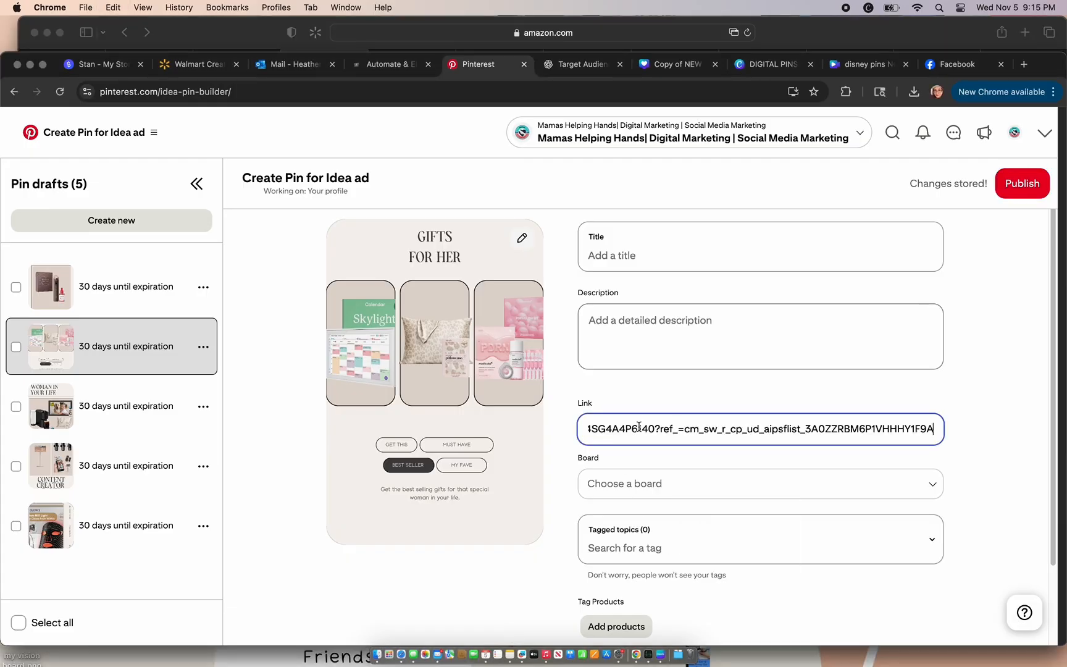
Step: Copy ChatGPT's title "Perfect Gift Ideas for the Woman Who Has Everything" into the title of the Gifts for Her pin draft on Pinterest
{"action": "left_click", "coordinate": [579, 64]}
{"action": "left_click", "coordinate": [823, 351]}
{"action": "scroll", "coordinate": [822, 350], "scroll_direction": "up", "scroll_amount": 5}
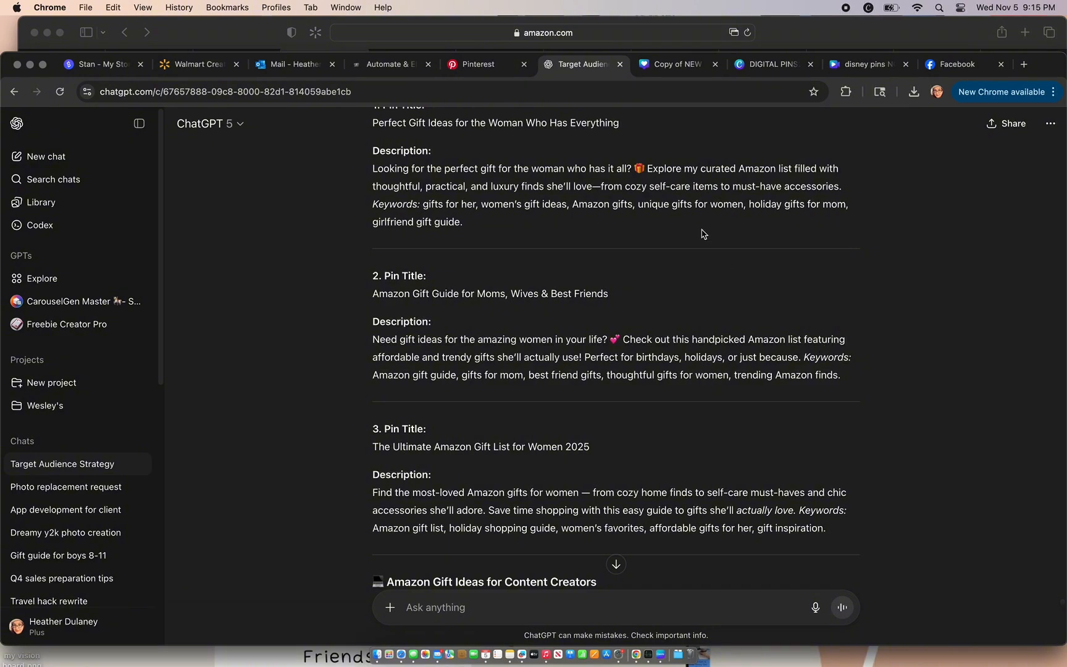
{"action": "left_click_drag", "start_coordinate": [620, 124], "coordinate": [373, 117]}
{"action": "key", "text": "super+c"}
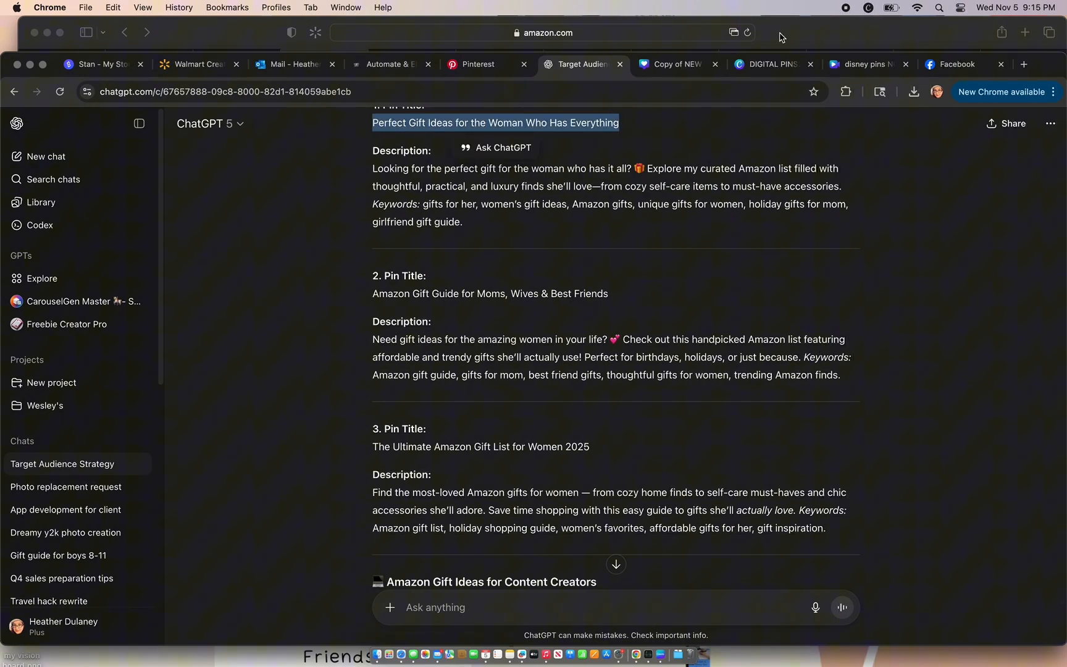
{"action": "left_click", "coordinate": [487, 73]}
{"action": "left_click", "coordinate": [609, 253]}
{"action": "key", "text": "super+v"}
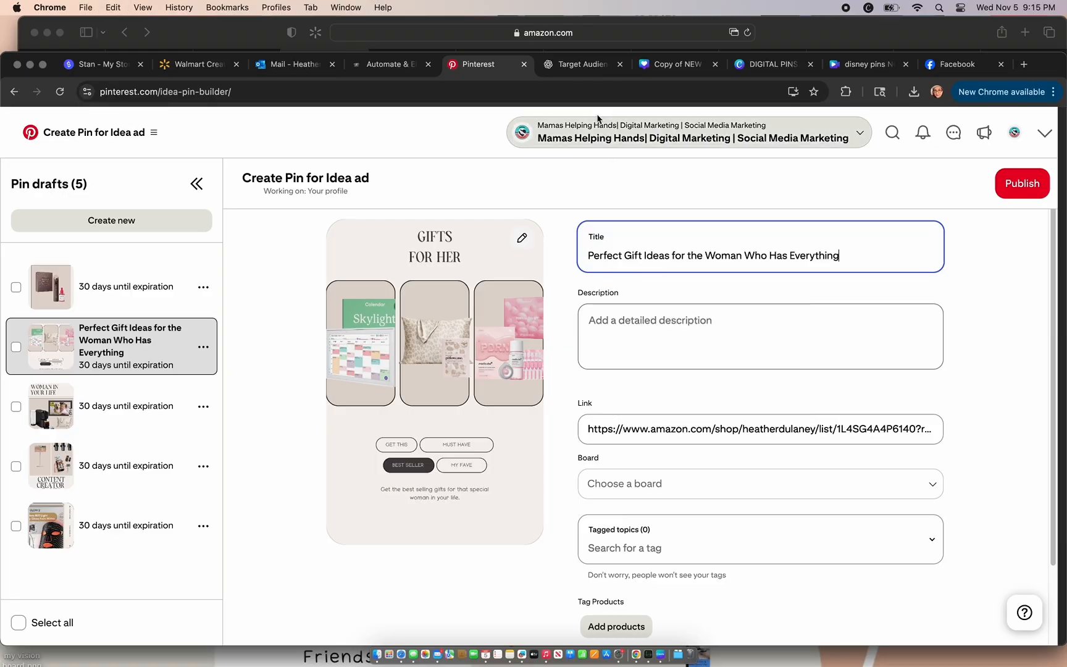
Step: Copy ChatGPT's first pin description, including its keywords, into the description of the Gifts for Her draft on Pinterest
{"action": "left_click", "coordinate": [580, 67]}
{"action": "left_click_drag", "start_coordinate": [462, 224], "coordinate": [360, 177]}
{"action": "key", "text": "super+c"}
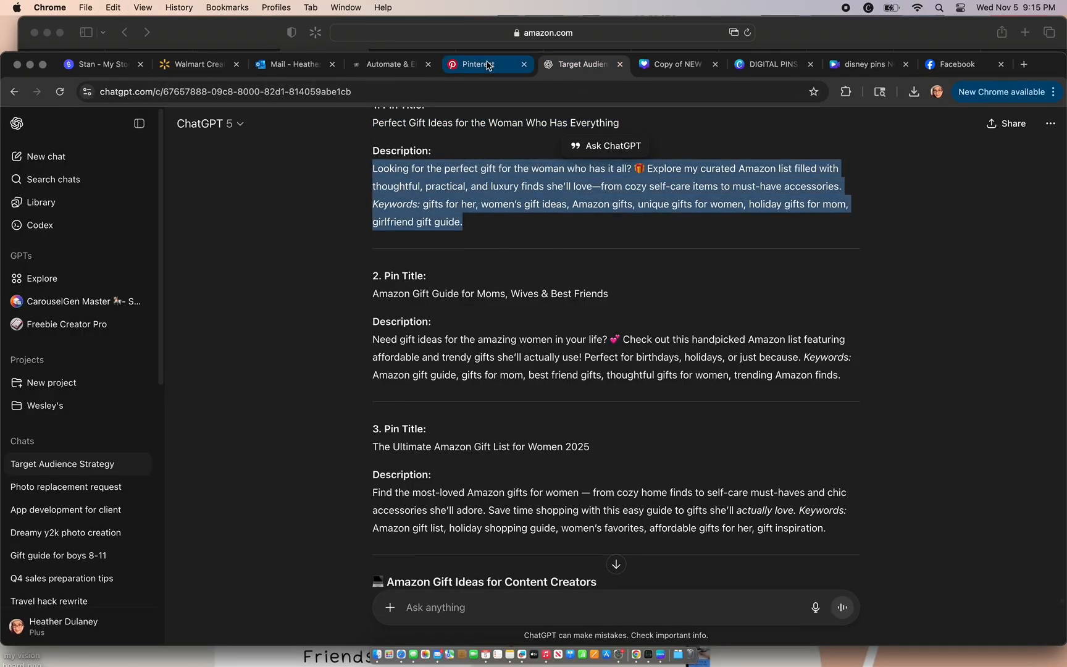
{"action": "left_click", "coordinate": [486, 64]}
{"action": "left_click", "coordinate": [606, 331]}
{"action": "key", "text": "super+v"}
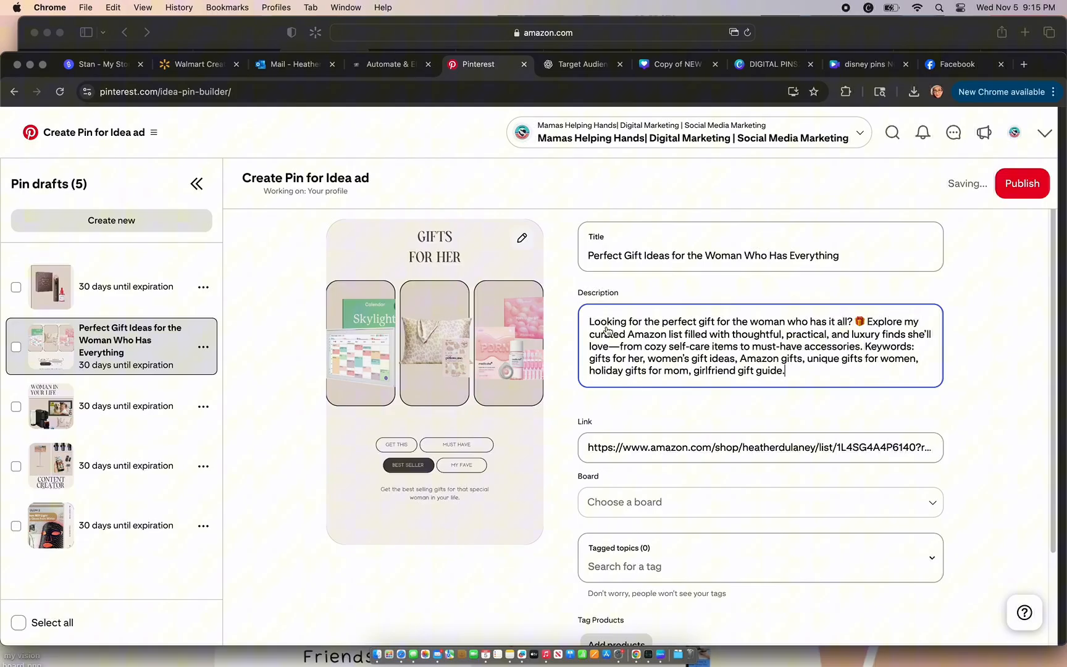
Step: Assign the Gifts for Her pin to the "Mom Life" board
{"action": "left_click", "coordinate": [739, 513]}
{"action": "left_click_drag", "start_coordinate": [890, 333], "coordinate": [891, 364]}
{"action": "left_click", "coordinate": [758, 428]}
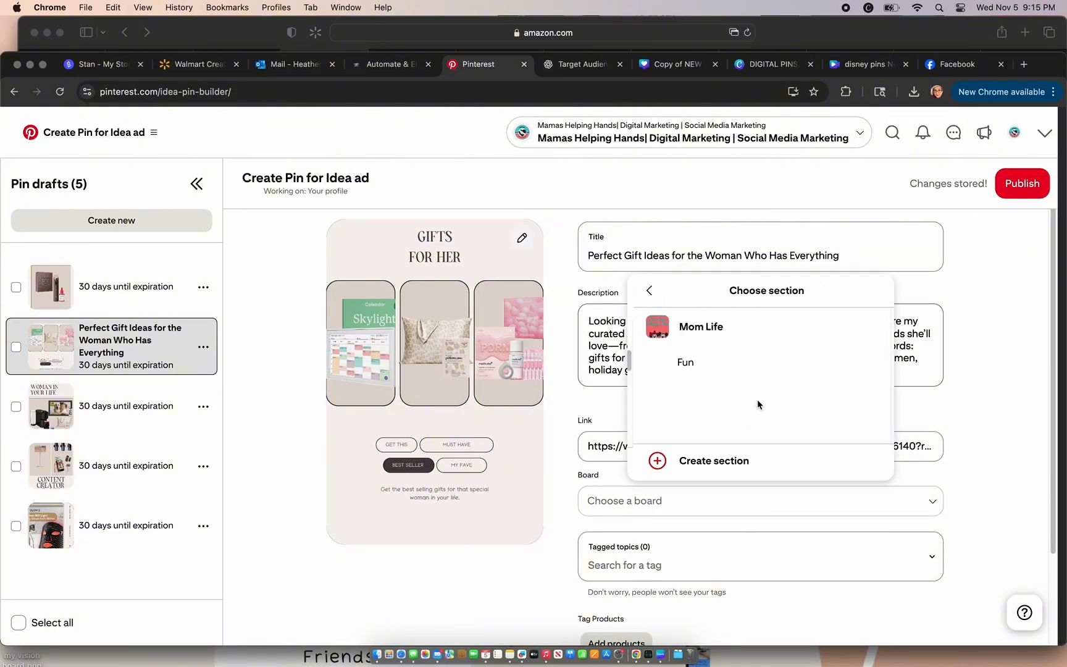
{"action": "left_click", "coordinate": [755, 336]}
Step: Set the Gifts for Her pin to publish at a later date, 11/06/2025 at 12:00 PM, and schedule it
{"action": "scroll", "coordinate": [968, 459], "scroll_direction": "down", "scroll_amount": 3}
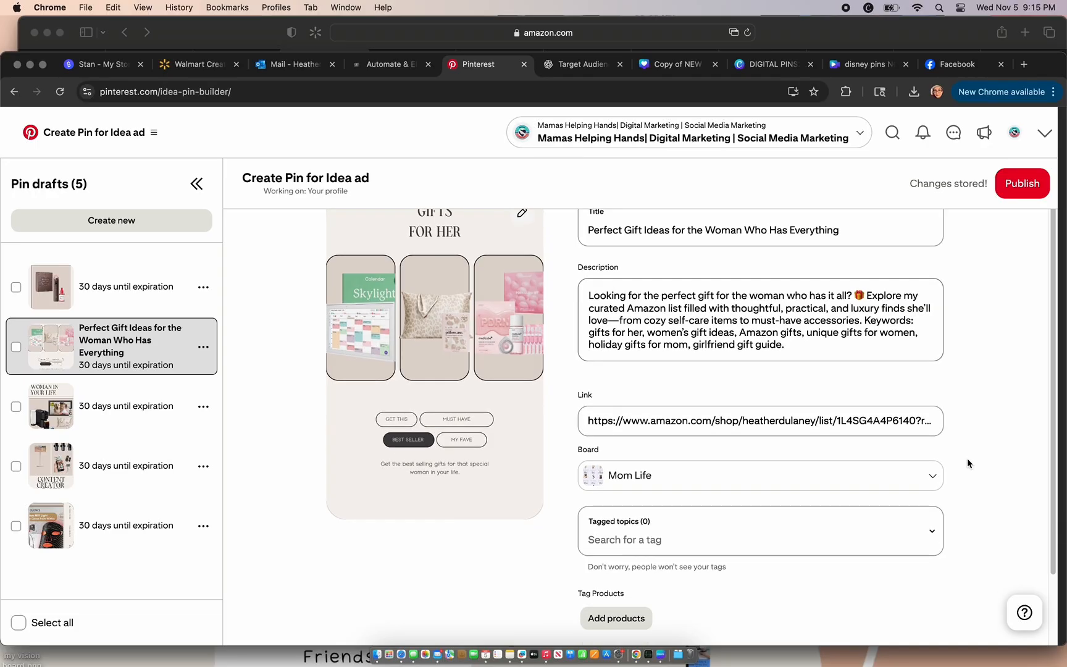
{"action": "left_click", "coordinate": [590, 569]}
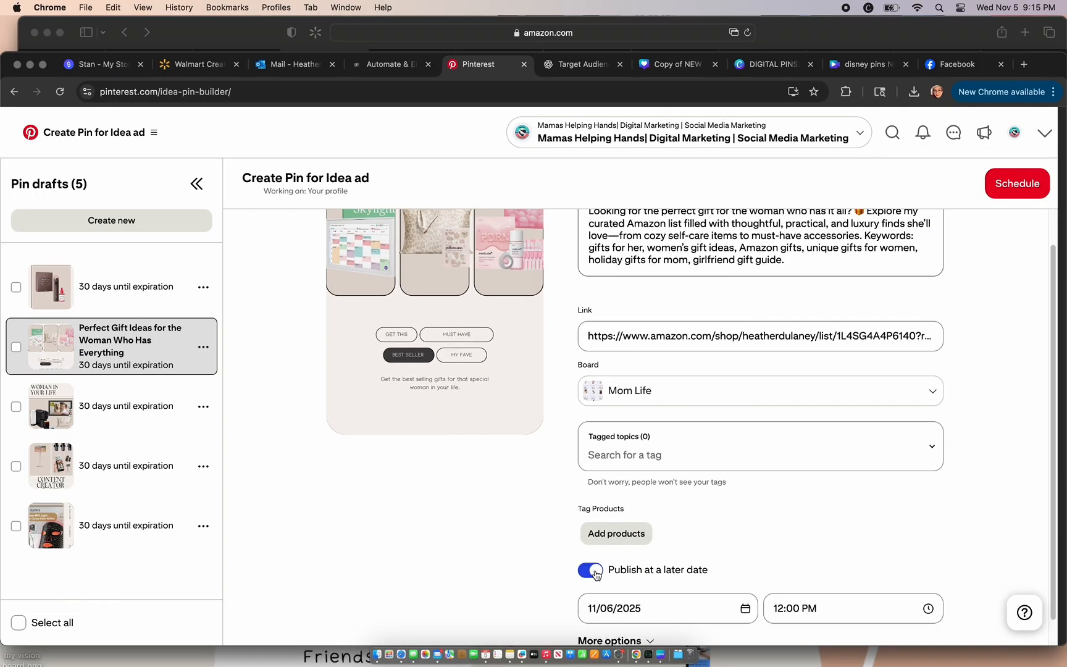
{"action": "left_click", "coordinate": [1008, 181]}
{"action": "left_click", "coordinate": [557, 450]}
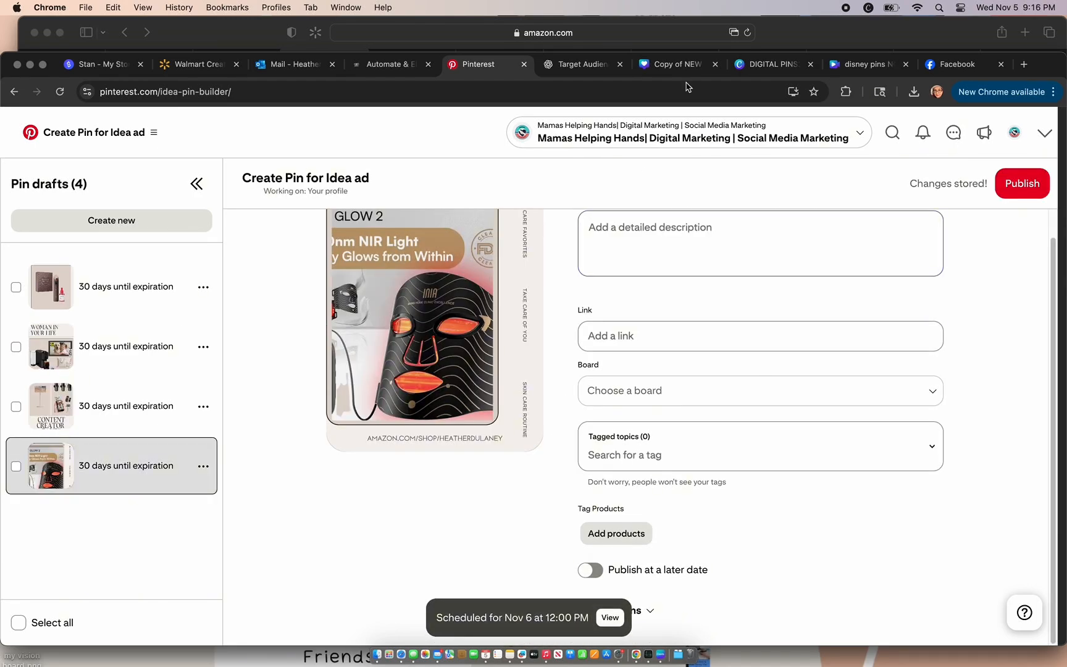
Step: Switch to the Amazon storefront in Safari and copy a fresh share link for the "Christmas Gift Ideas For Her" list
{"action": "left_click", "coordinate": [789, 39]}
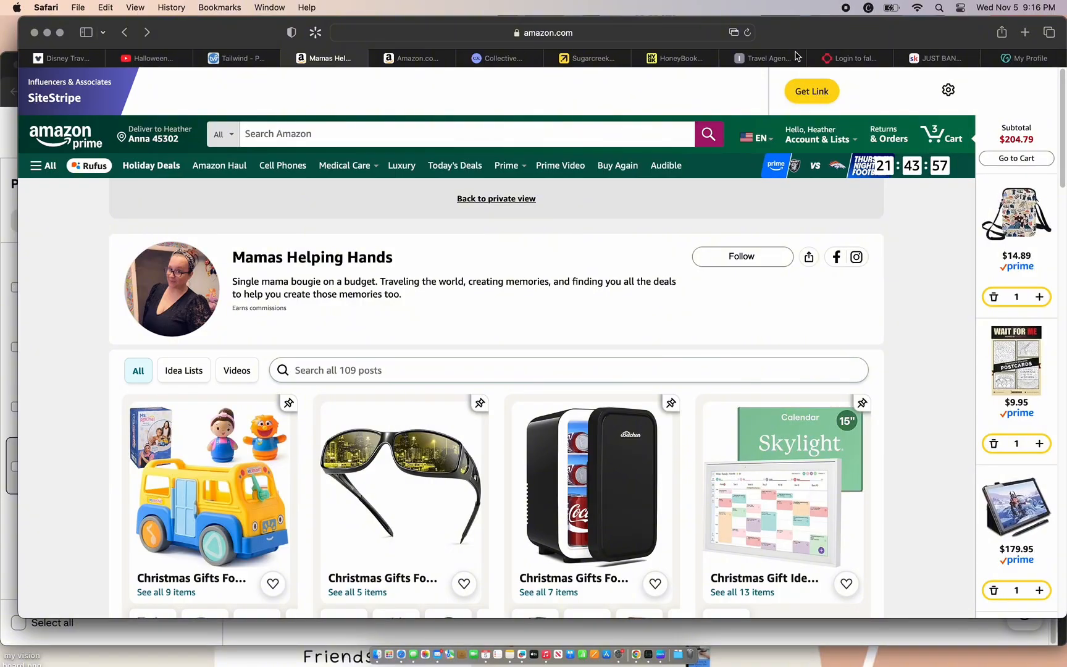
{"action": "scroll", "coordinate": [904, 290], "scroll_direction": "down", "scroll_amount": 3}
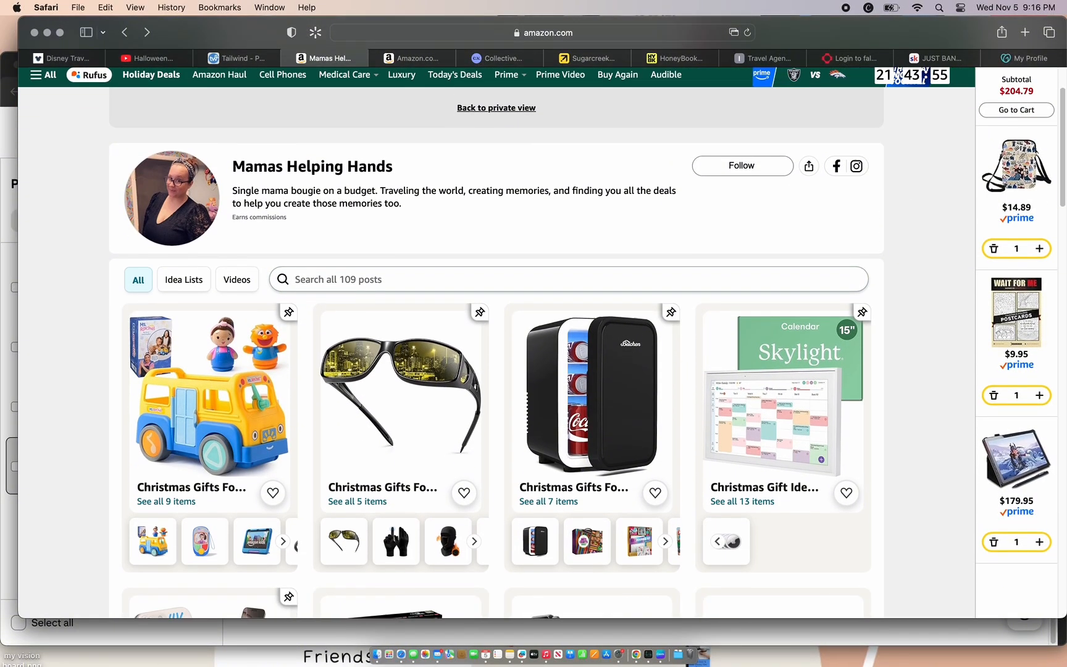
{"action": "scroll", "coordinate": [903, 295], "scroll_direction": "down", "scroll_amount": 5}
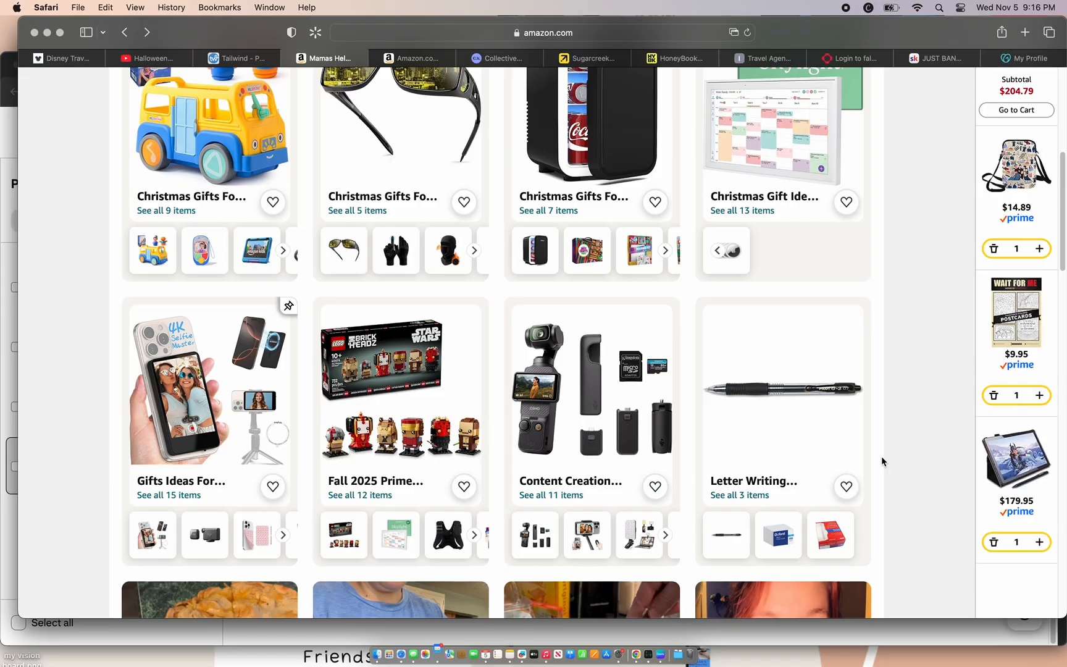
{"action": "scroll", "coordinate": [882, 457], "scroll_direction": "up", "scroll_amount": 4}
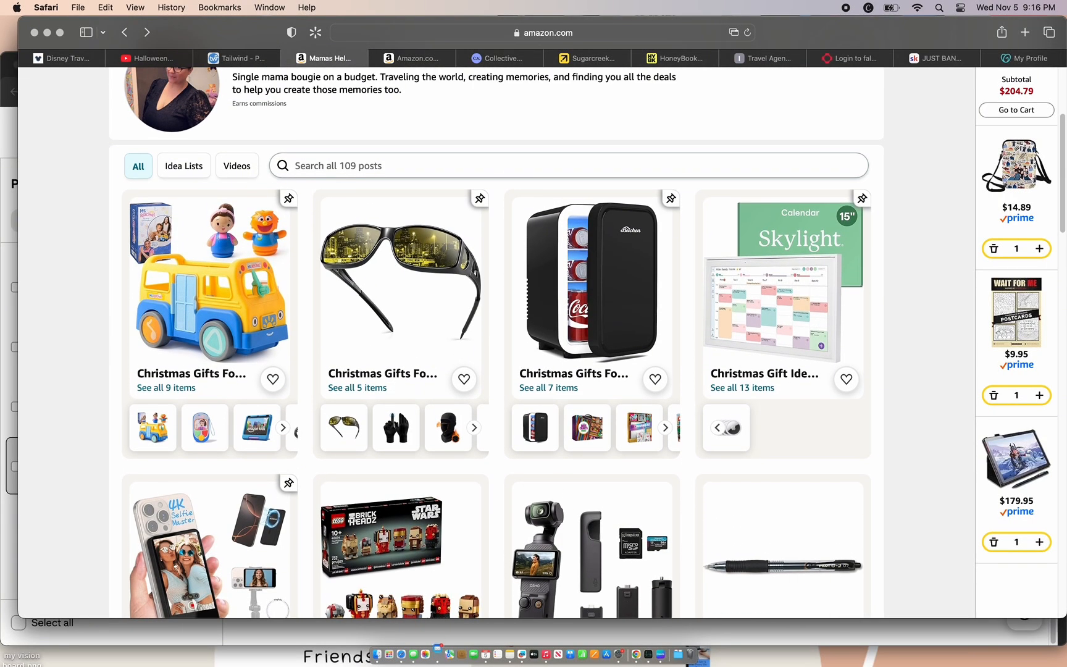
{"action": "left_click", "coordinate": [829, 275]}
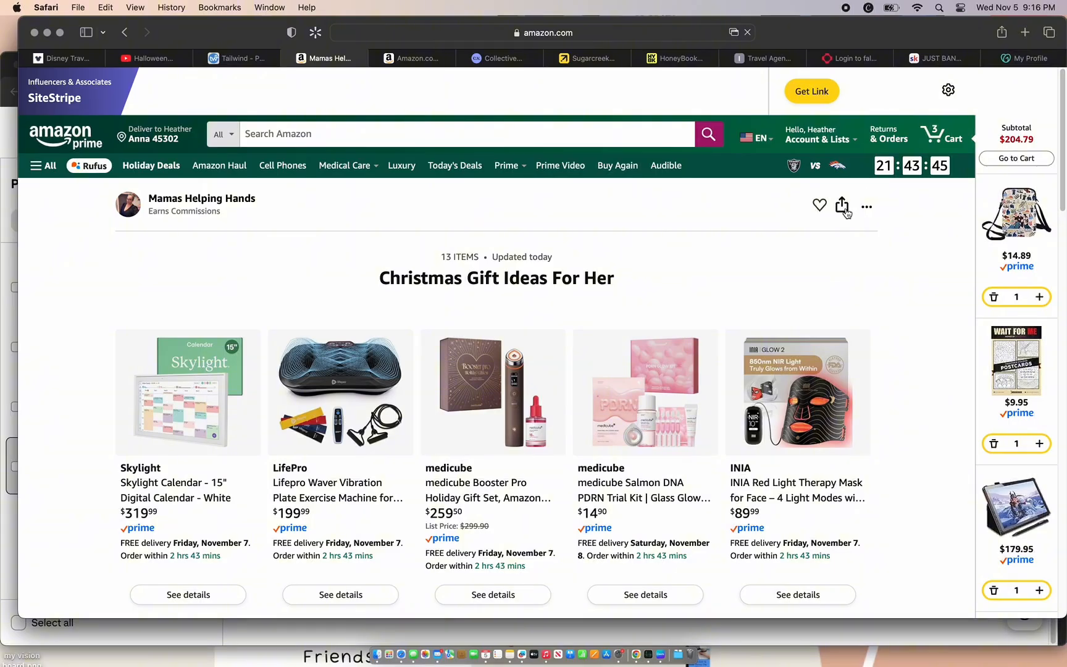
{"action": "left_click", "coordinate": [844, 208]}
{"action": "left_click", "coordinate": [867, 207]}
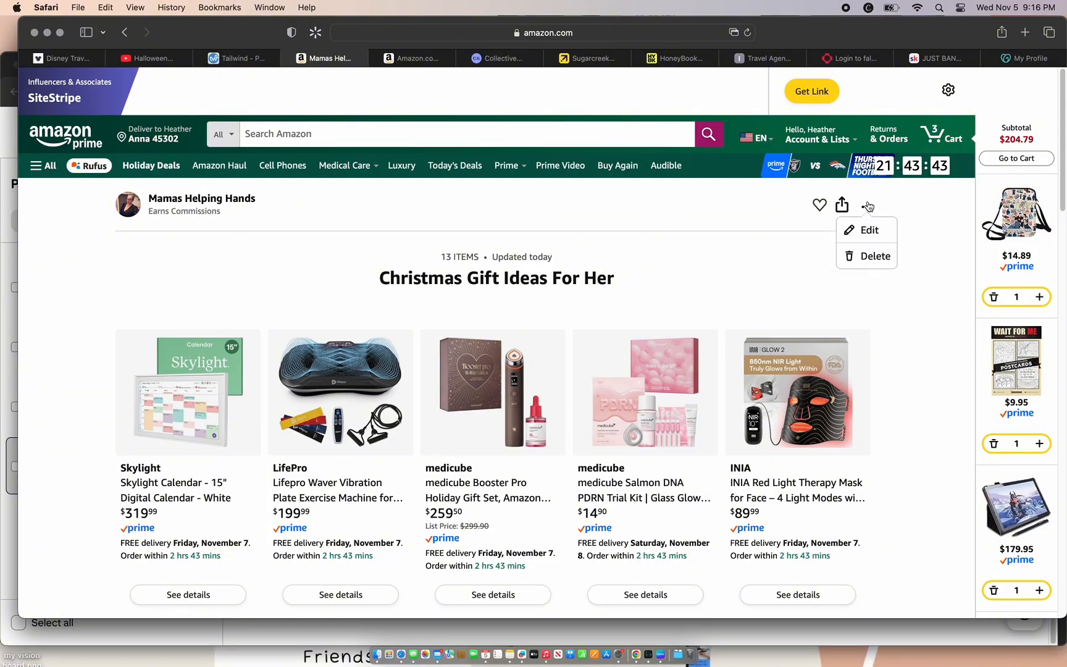
{"action": "left_click", "coordinate": [842, 207]}
{"action": "left_click", "coordinate": [811, 334]}
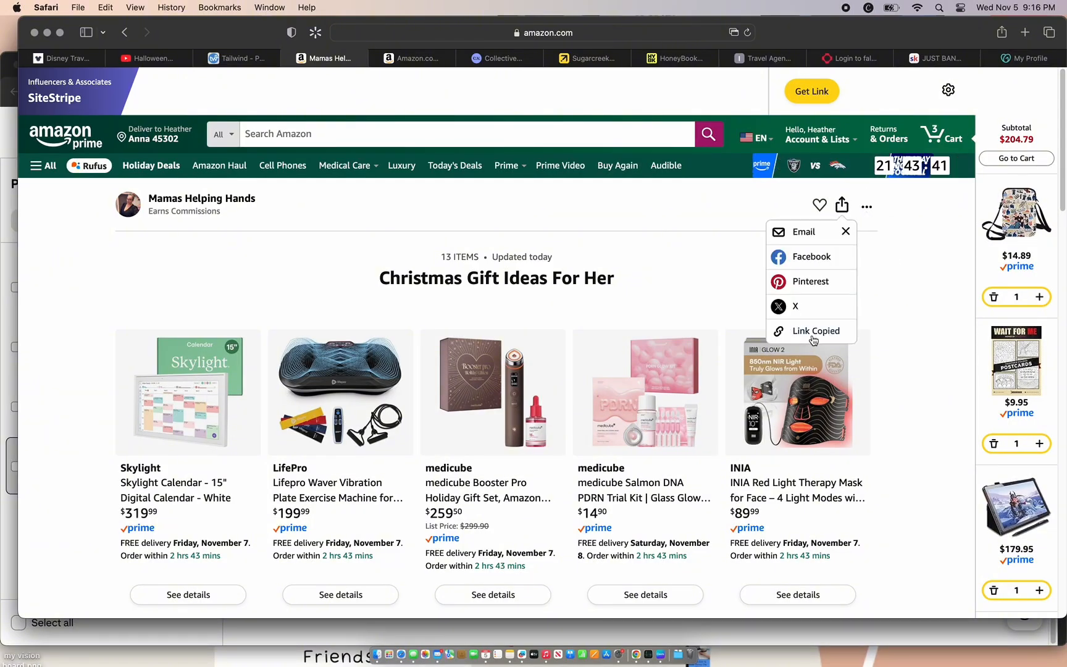
Step: Switch back to Pinterest and paste the copied list link into the red light therapy mask pin draft's link
{"action": "left_click", "coordinate": [515, 627]}
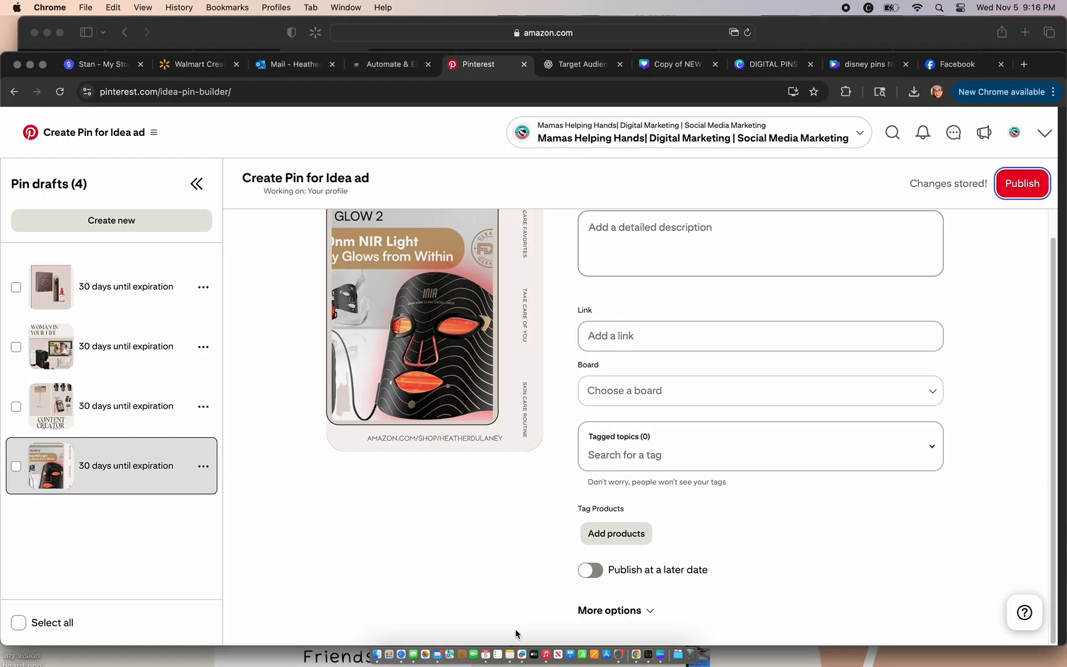
{"action": "left_click", "coordinate": [644, 335]}
{"action": "key", "text": "super+v"}
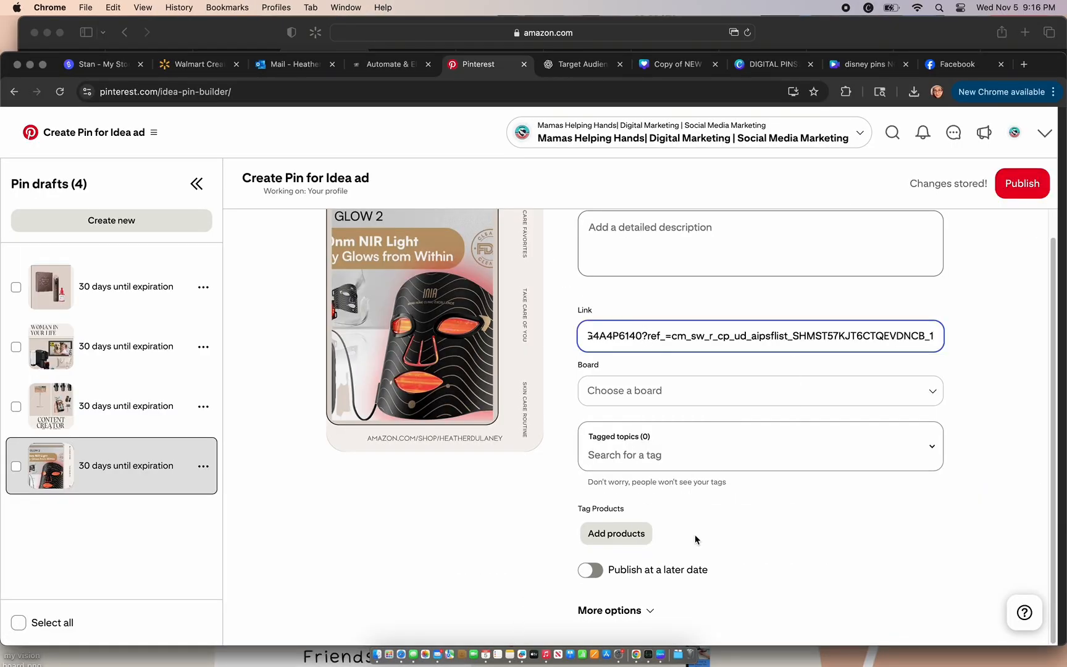
Step: Assign the red light therapy mask pin to the "Mom Life" board and set it to publish on 11/07/2025 at 12:00 PM
{"action": "left_click", "coordinate": [683, 390]}
{"action": "type", "text": "mom"}
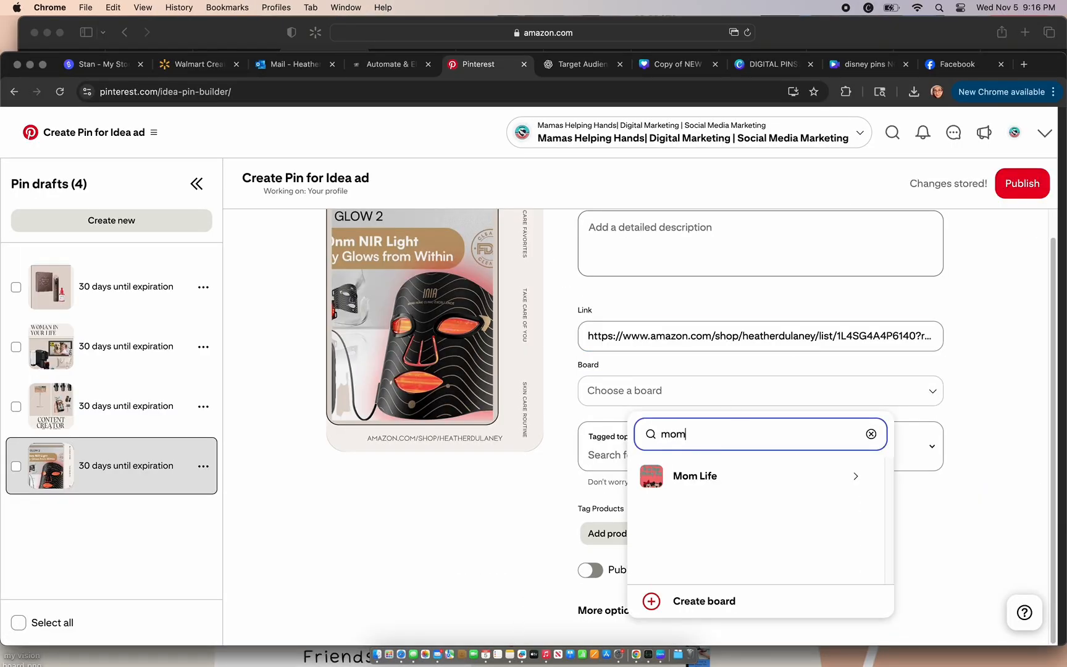
{"action": "left_click", "coordinate": [722, 477]}
{"action": "left_click", "coordinate": [721, 479]}
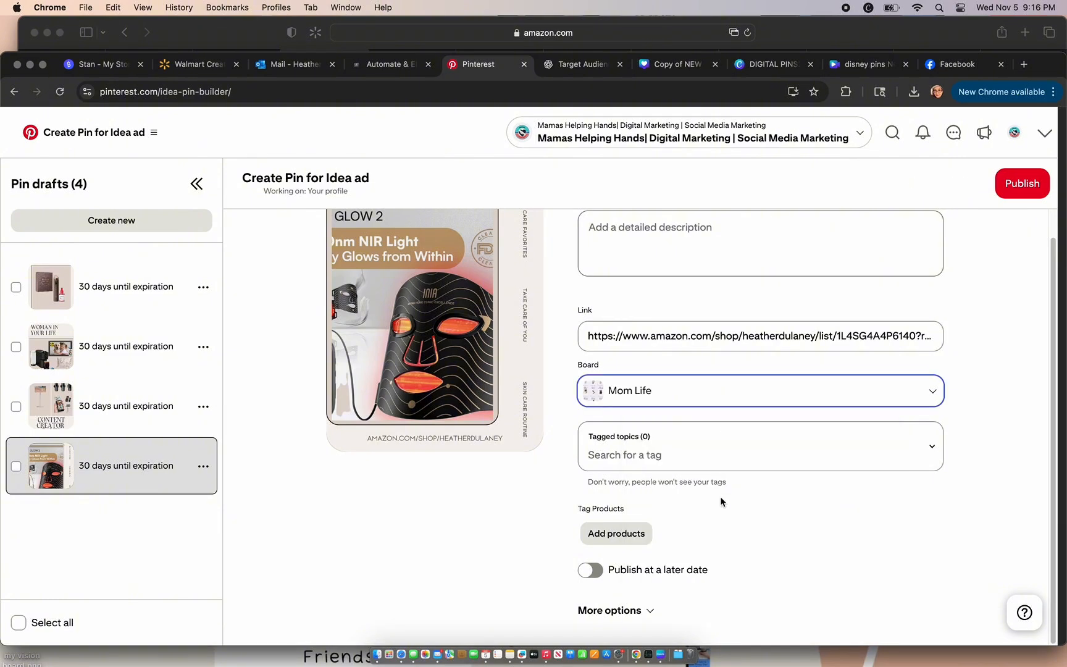
{"action": "left_click", "coordinate": [610, 570]}
{"action": "left_click", "coordinate": [642, 611]}
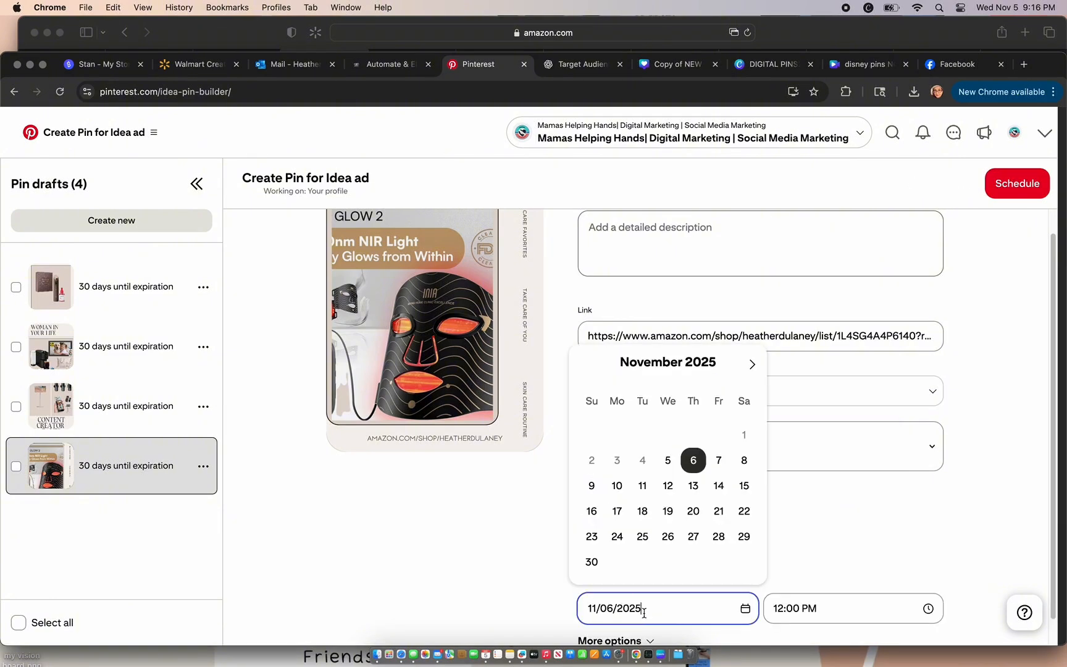
{"action": "left_click", "coordinate": [718, 461]}
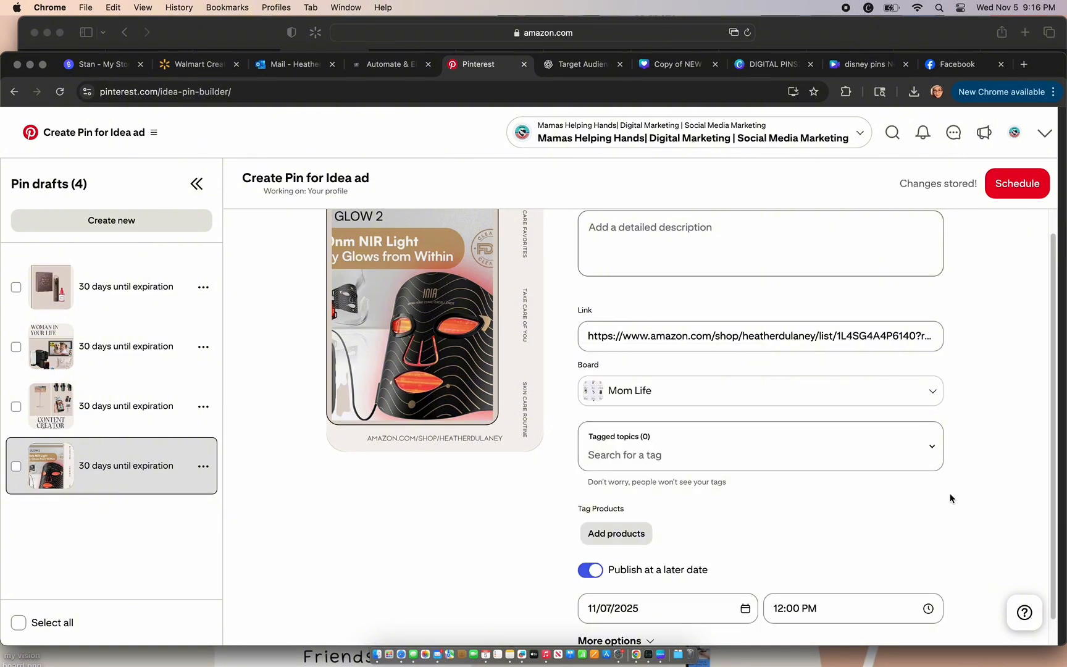
Step: Copy the title "Amazon Gift Guide for Moms, Wives & Best Friends" from ChatGPT into the mask pin's title on Pinterest
{"action": "scroll", "coordinate": [950, 498], "scroll_direction": "up", "scroll_amount": 3}
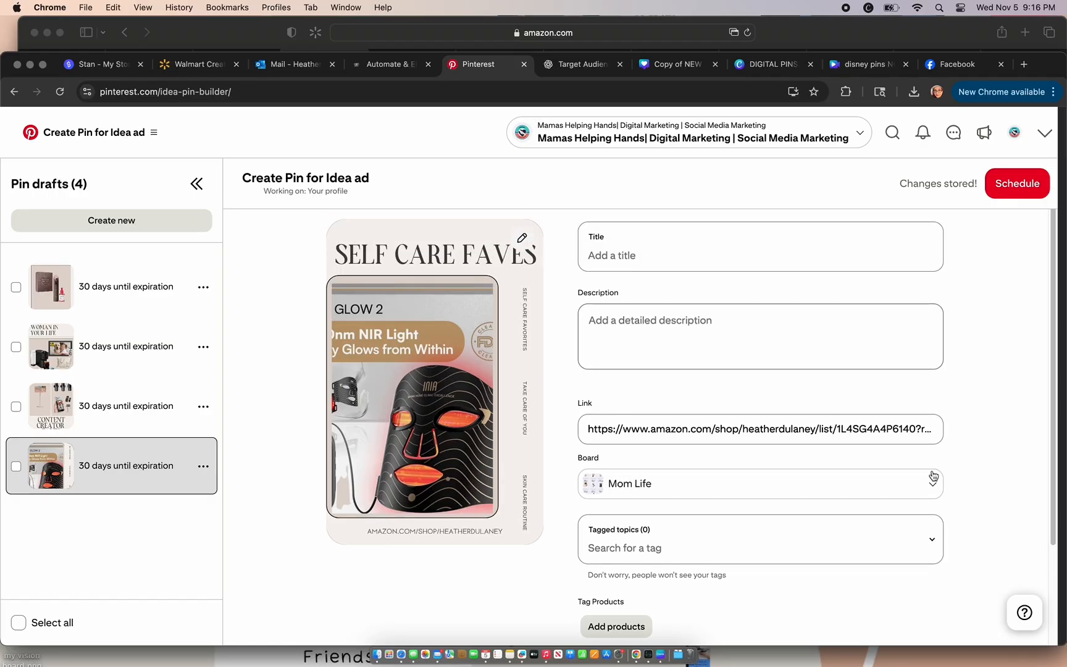
{"action": "left_click", "coordinate": [584, 64]}
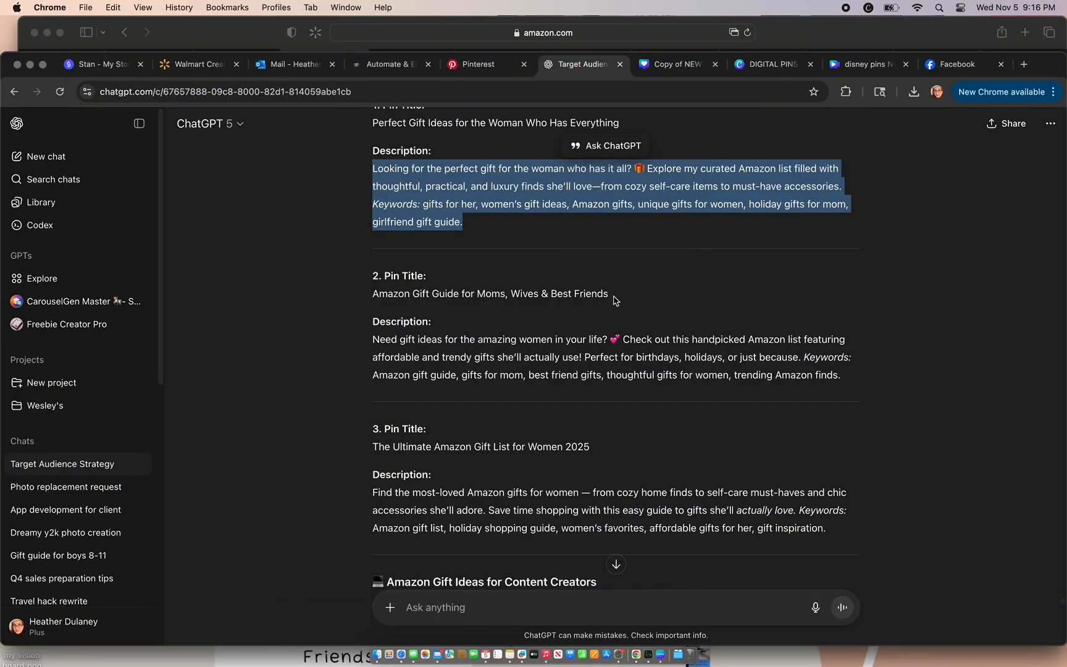
{"action": "left_click_drag", "start_coordinate": [615, 301], "coordinate": [365, 300]}
{"action": "key", "text": "super+c"}
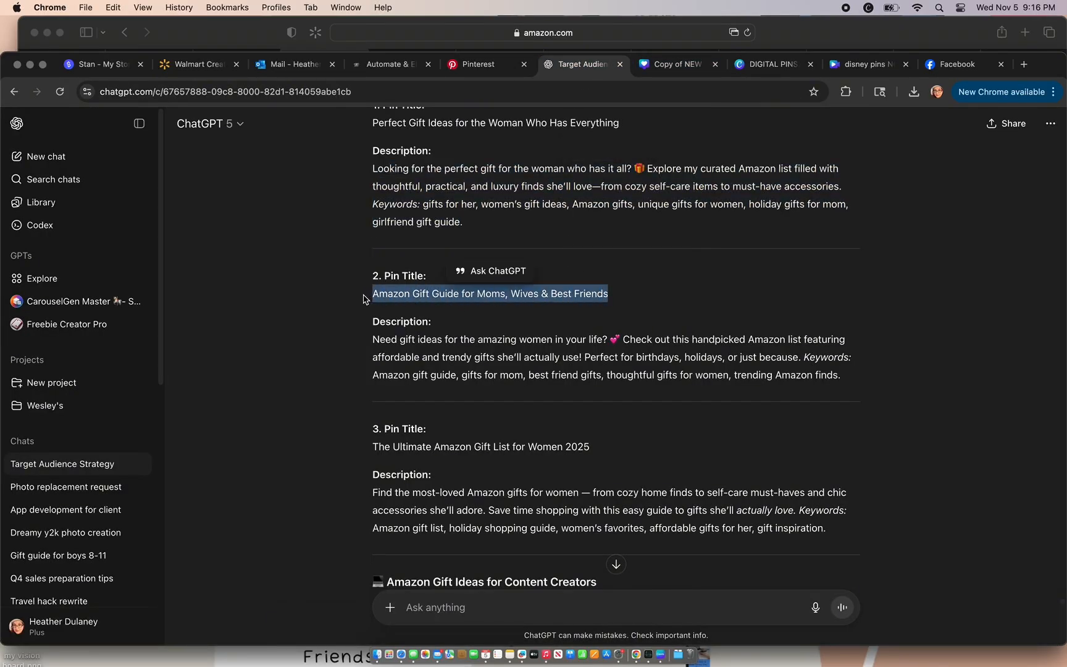
{"action": "left_click", "coordinate": [488, 68]}
{"action": "left_click", "coordinate": [626, 262]}
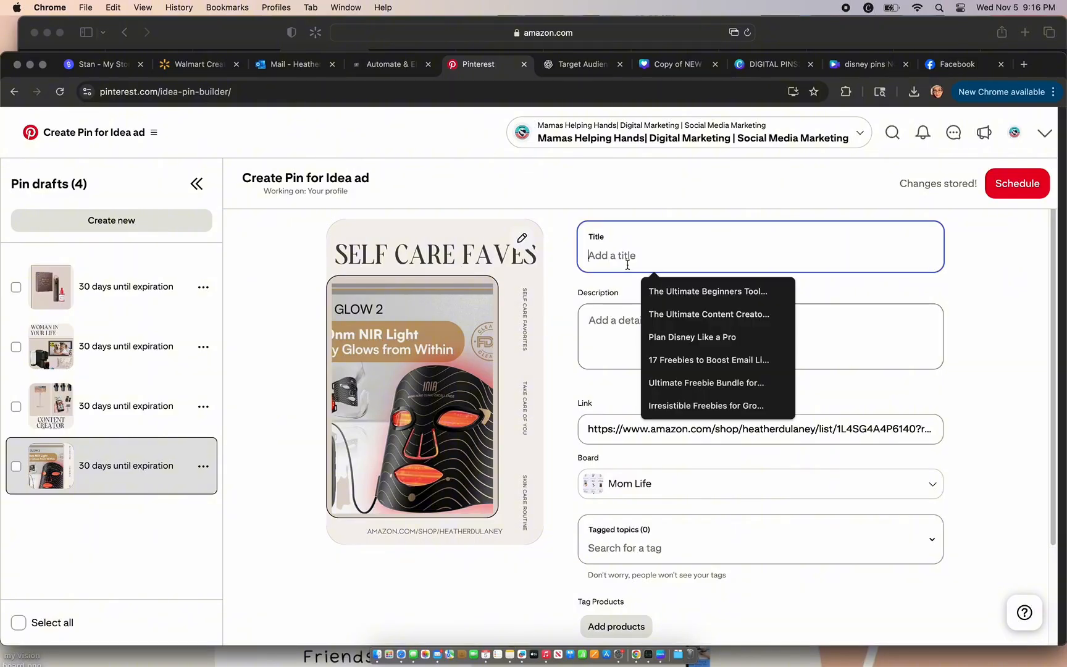
{"action": "key", "text": "super+v"}
Step: Copy ChatGPT's second pin description into the mask pin's description on Pinterest and schedule the pin
{"action": "left_click", "coordinate": [581, 65]}
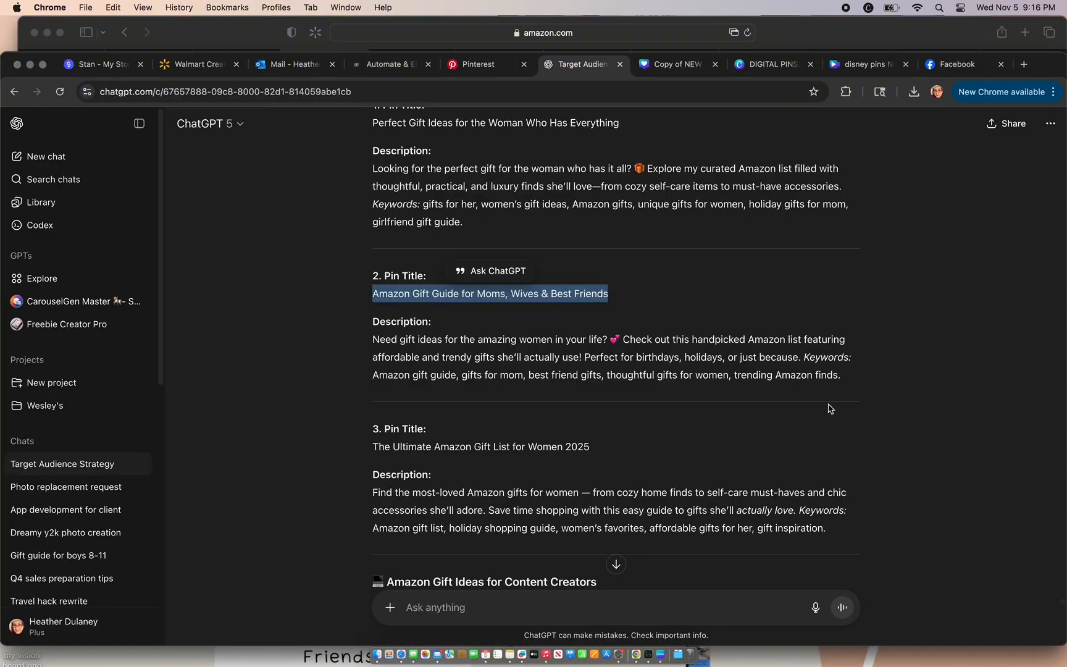
{"action": "left_click_drag", "start_coordinate": [843, 378], "coordinate": [365, 343]}
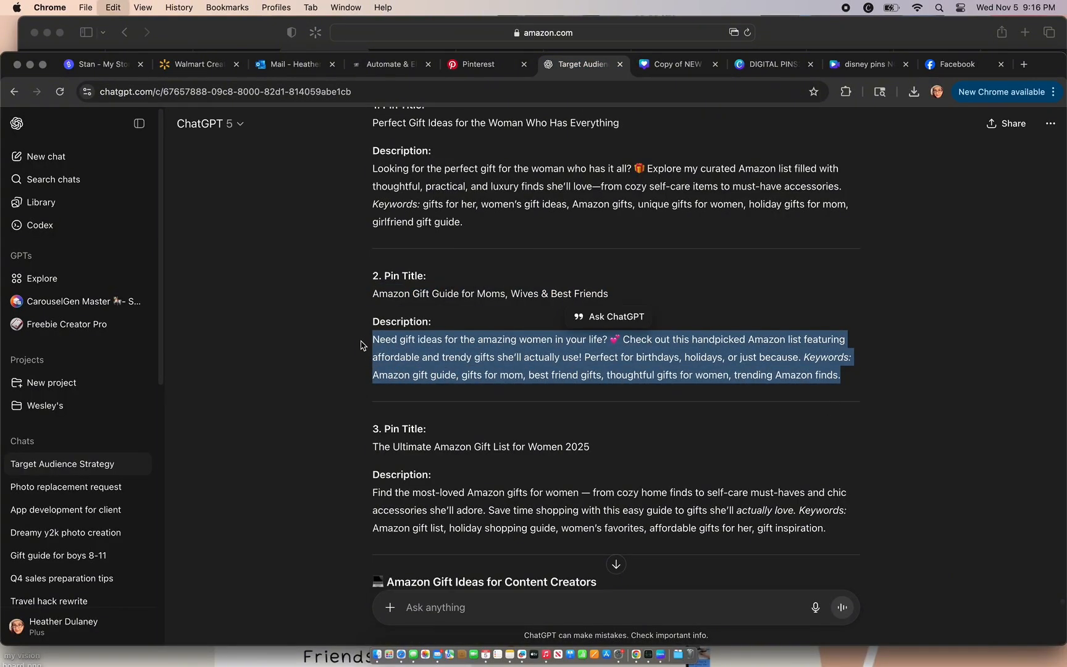
{"action": "left_click", "coordinate": [478, 64]}
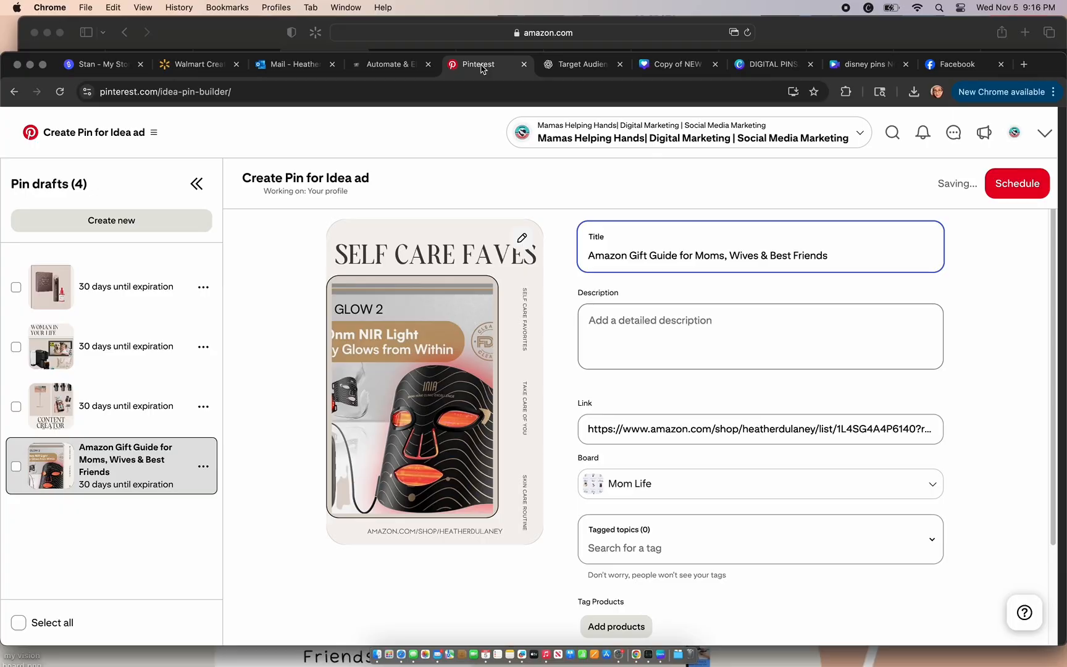
{"action": "left_click", "coordinate": [623, 342]}
{"action": "key", "text": "super+v"}
{"action": "left_click", "coordinate": [1005, 193]}
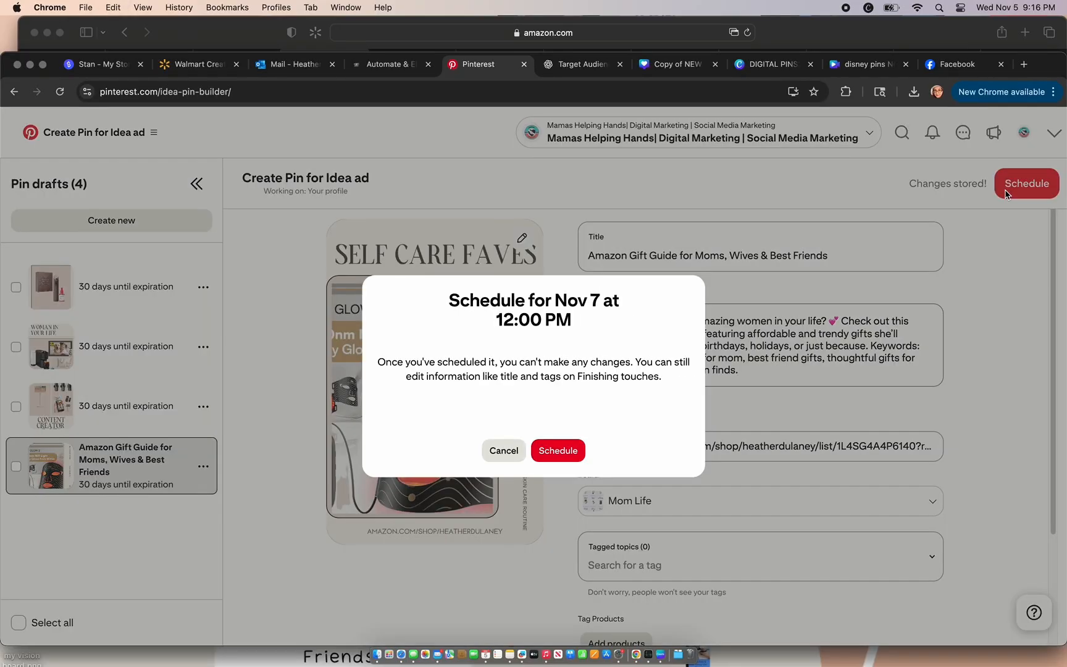
{"action": "left_click", "coordinate": [559, 456]}
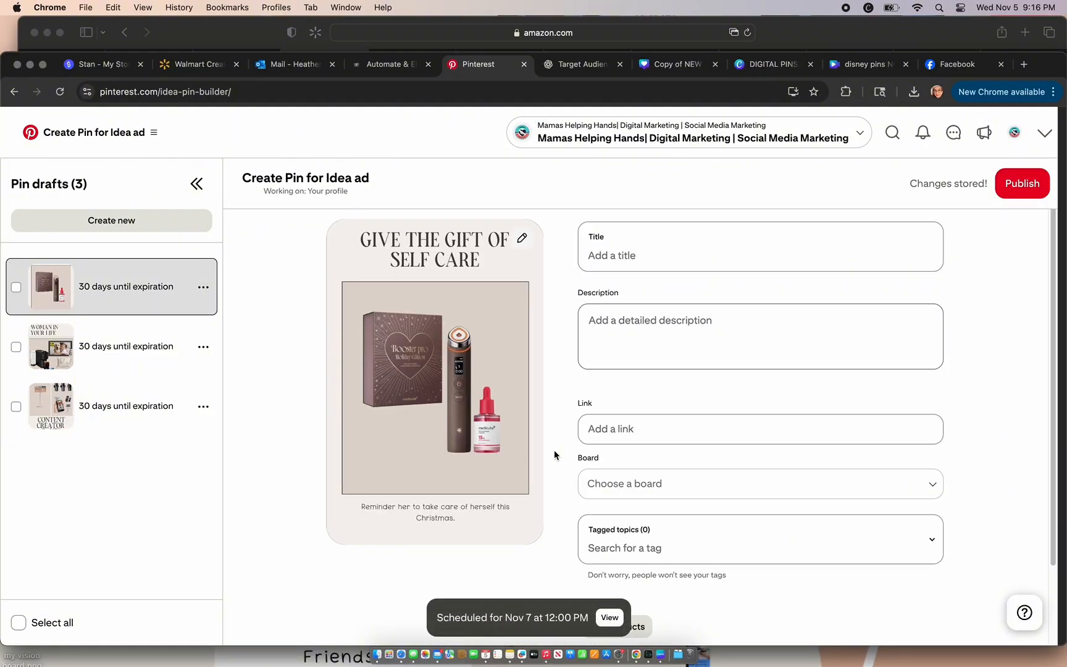
Step: Switch to Amazon in Safari, go back to the Mamas Helping Hands storefront page and copy its share link
{"action": "left_click", "coordinate": [799, 38]}
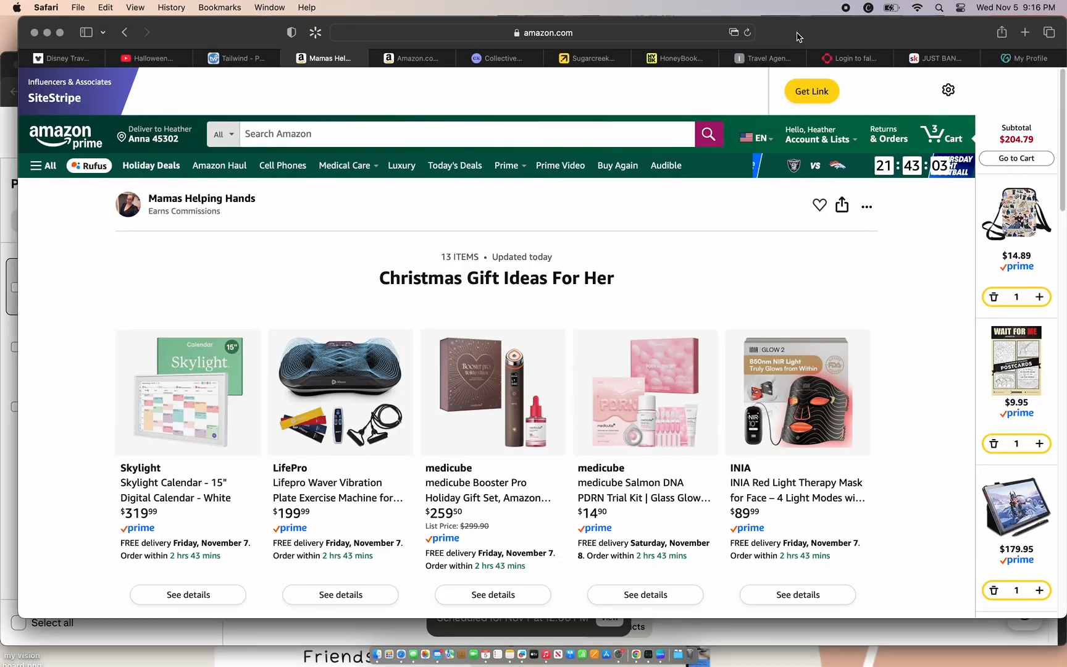
{"action": "left_click", "coordinate": [841, 207]}
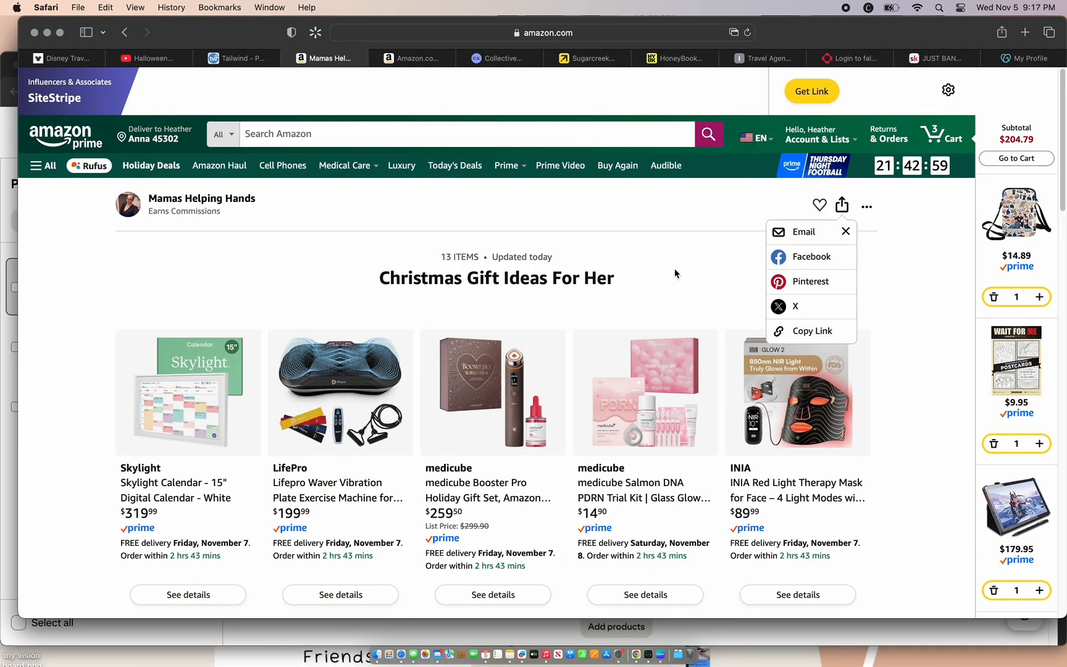
{"action": "left_click", "coordinate": [125, 33]}
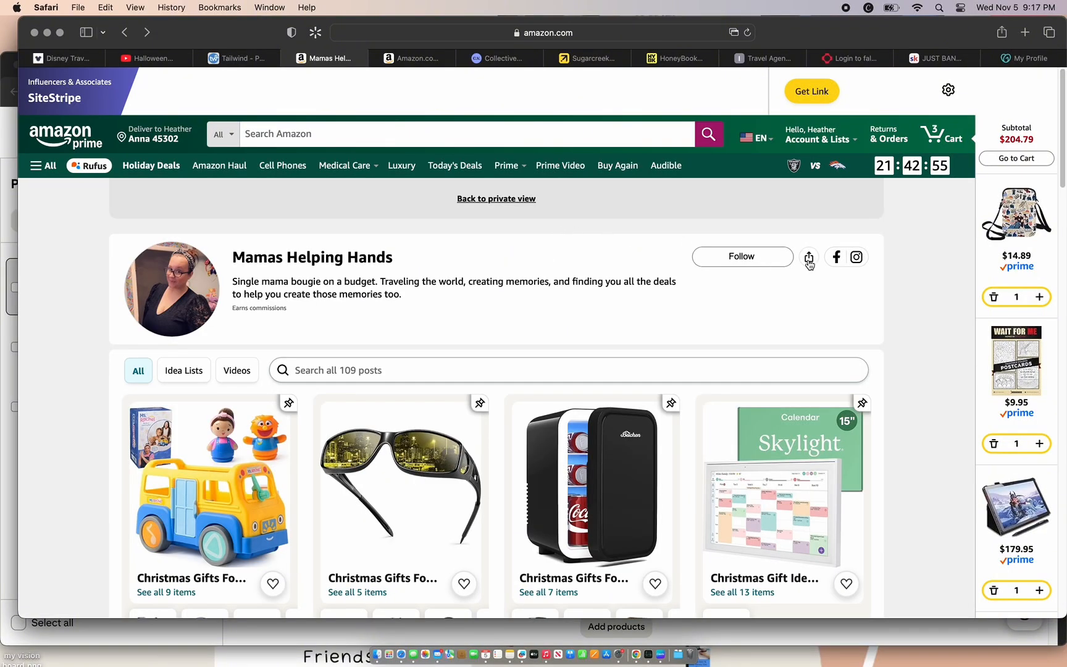
{"action": "left_click", "coordinate": [808, 258]}
{"action": "left_click", "coordinate": [775, 382]}
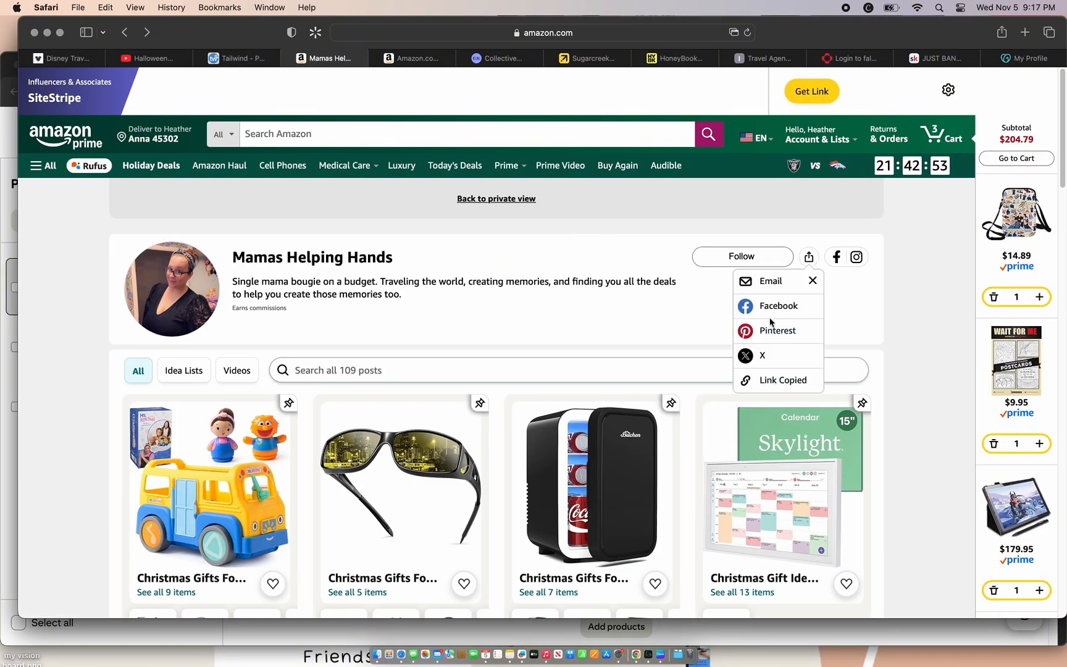
Step: Switch back to Pinterest, paste the storefront link into the "Give the Gift of Self Care" pin and assign the pin to the "Mom Life" board
{"action": "left_click", "coordinate": [508, 631]}
{"action": "left_click", "coordinate": [658, 437]}
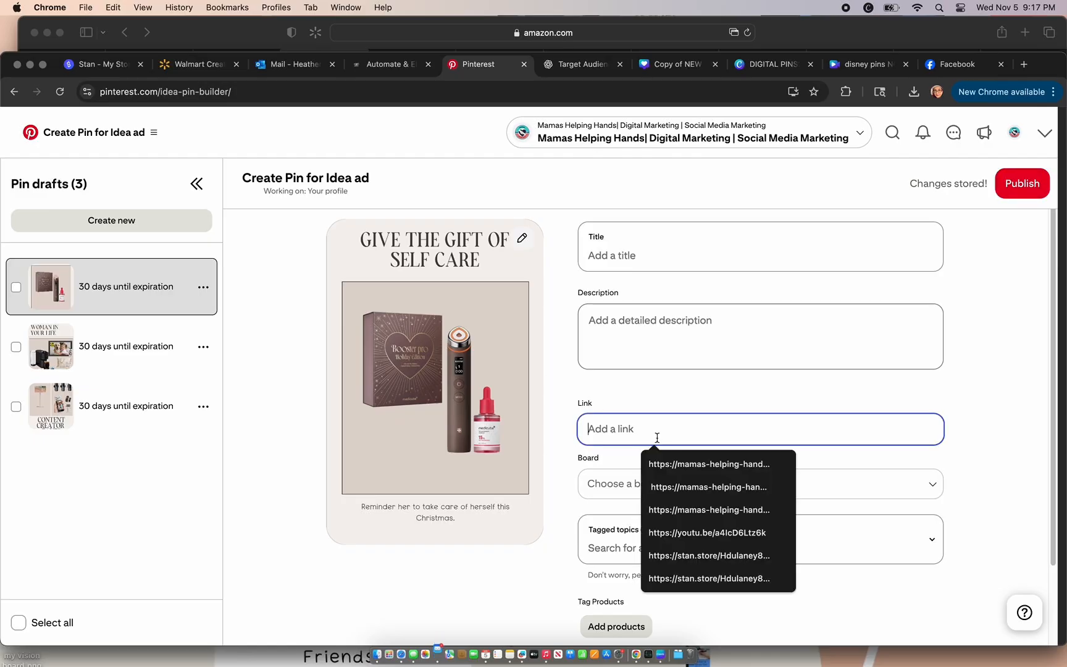
{"action": "key", "text": "super+v"}
{"action": "left_click", "coordinate": [726, 487]}
{"action": "type", "text": "mom"}
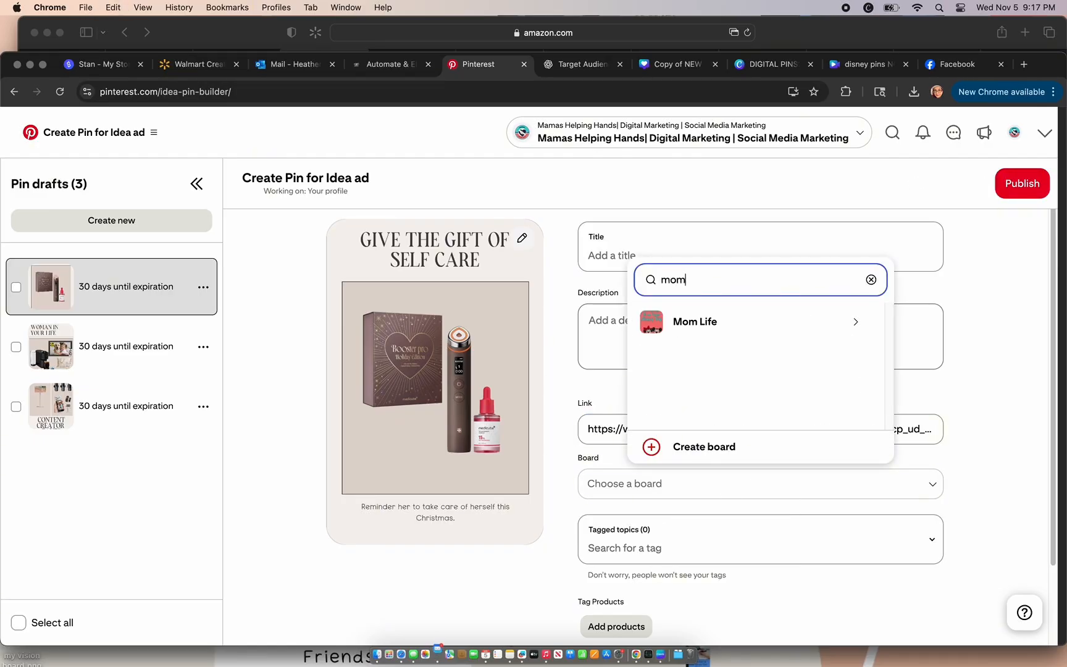
{"action": "left_click", "coordinate": [762, 327]}
{"action": "left_click", "coordinate": [763, 327]}
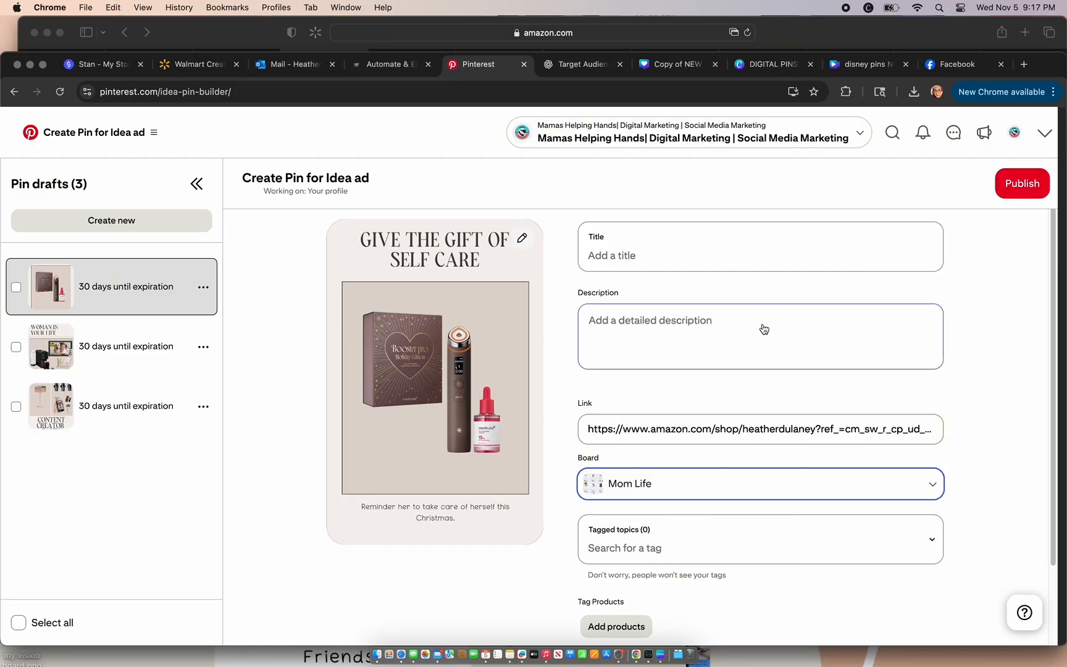
{"action": "left_click", "coordinate": [965, 422]}
Step: Set the "Give the Gift of Self Care" pin to publish at a later date, 11/08/2025 at 12:00 PM
{"action": "scroll", "coordinate": [965, 422], "scroll_direction": "down", "scroll_amount": 3}
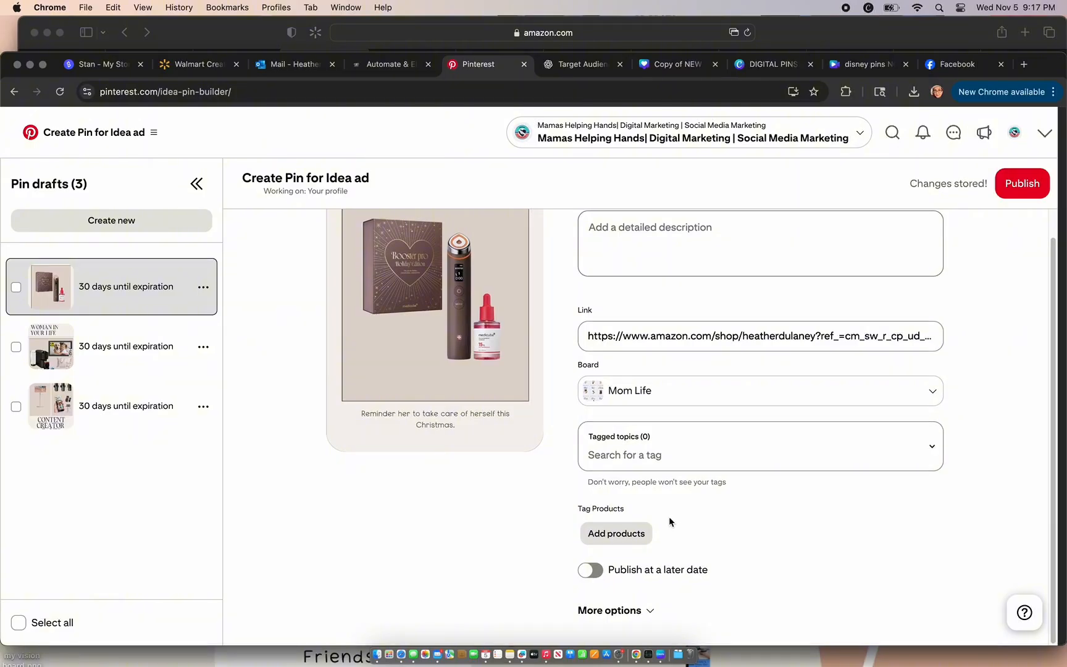
{"action": "left_click", "coordinate": [590, 570]}
{"action": "left_click", "coordinate": [721, 606]}
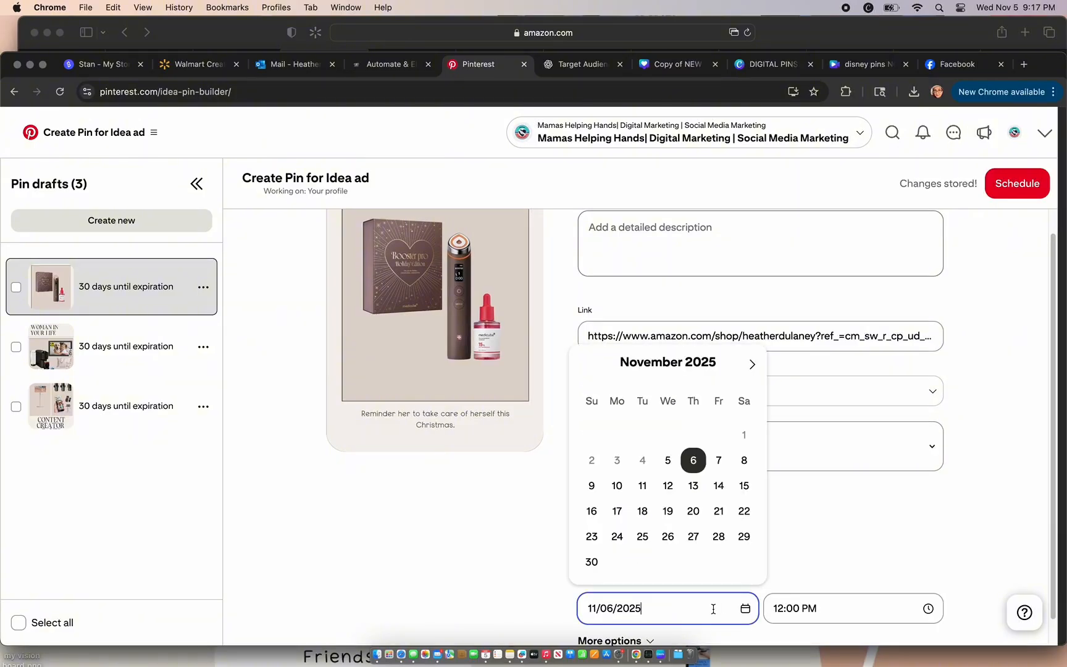
{"action": "left_click", "coordinate": [747, 466]}
Step: Copy the title "The Ultimate Amazon Gift List for Women 2025" from ChatGPT into the self-care pin's title on Pinterest
{"action": "scroll", "coordinate": [945, 512], "scroll_direction": "up", "scroll_amount": 3}
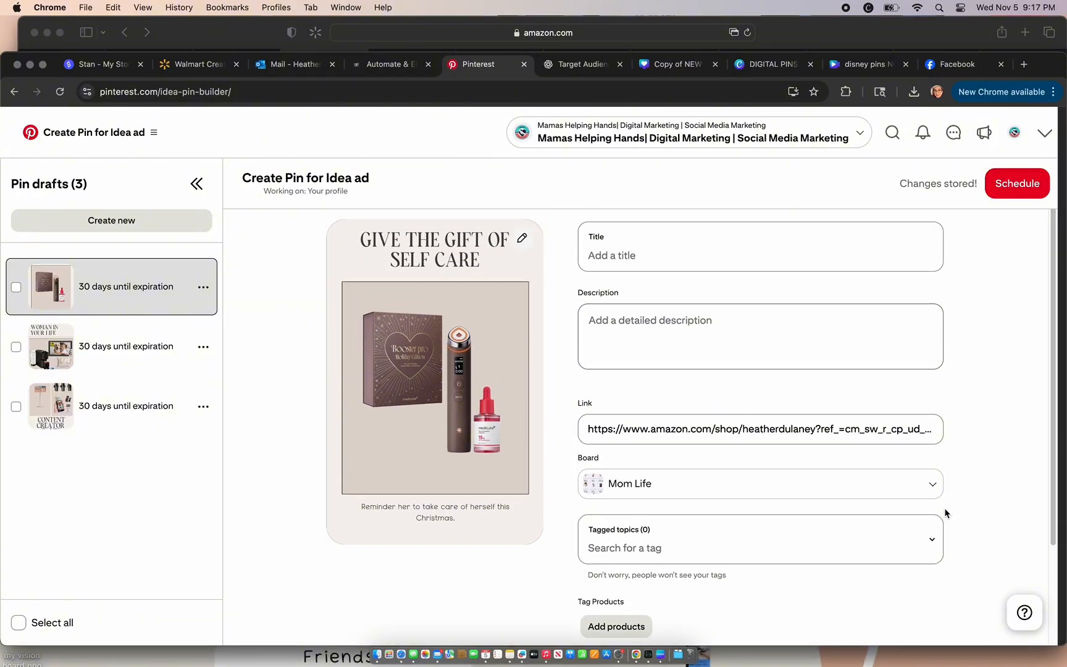
{"action": "left_click", "coordinate": [580, 64]}
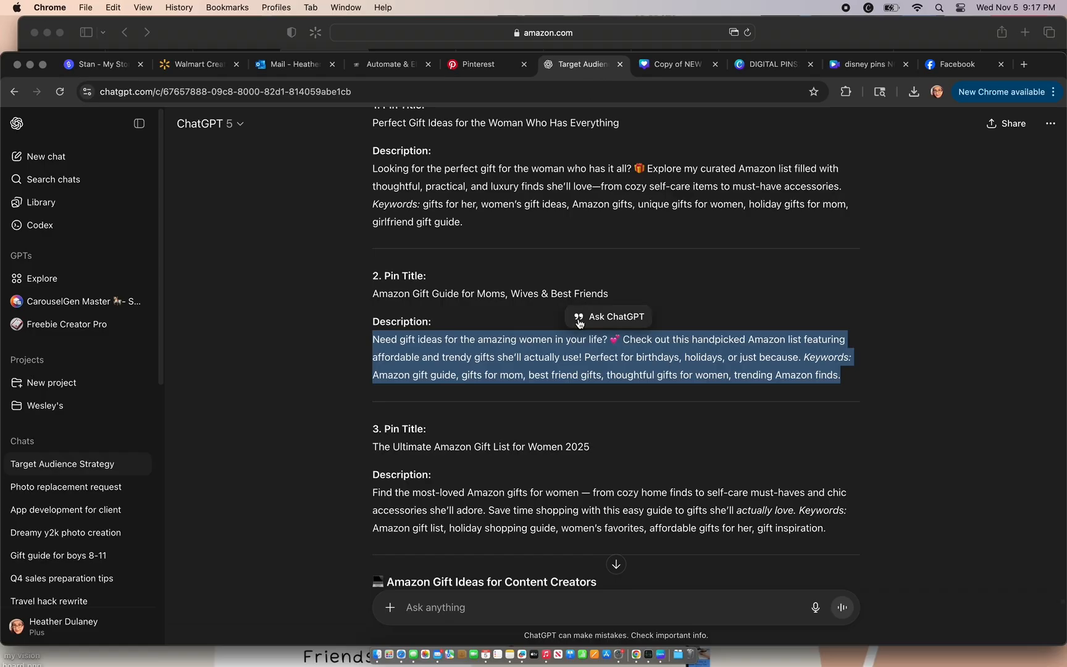
{"action": "left_click_drag", "start_coordinate": [596, 449], "coordinate": [371, 454]}
{"action": "key", "text": "super+c"}
{"action": "left_click", "coordinate": [496, 65]}
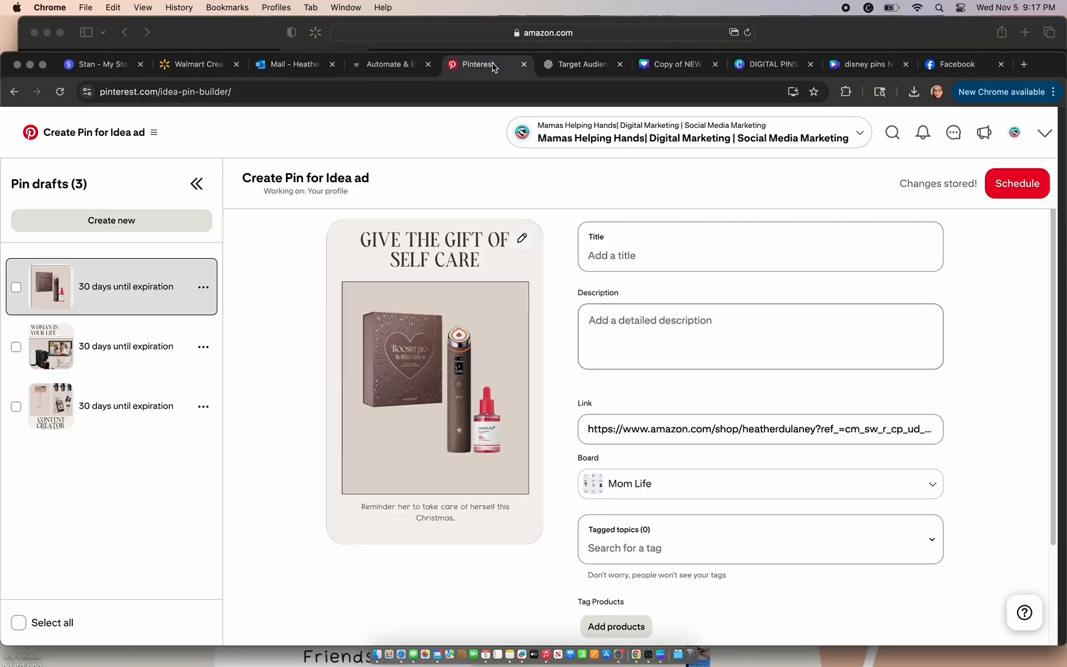
{"action": "left_click", "coordinate": [618, 243]}
{"action": "key", "text": "super+v"}
Step: Copy ChatGPT's third pin description into the self-care pin's description on Pinterest and schedule the pin
{"action": "left_click", "coordinate": [580, 68]}
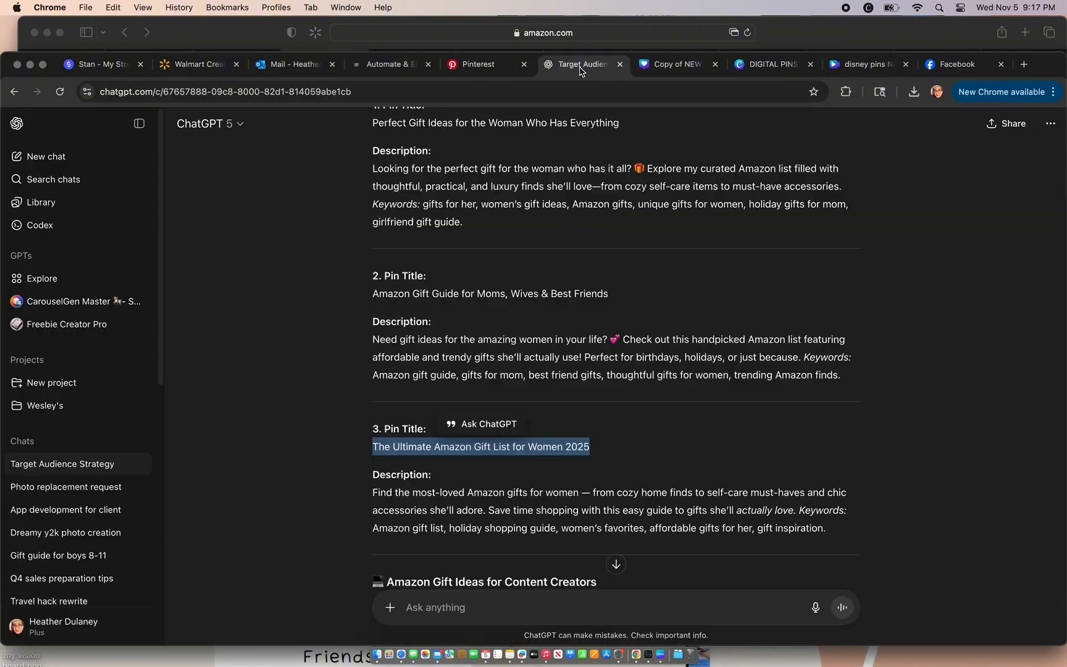
{"action": "left_click_drag", "start_coordinate": [833, 531], "coordinate": [343, 503]}
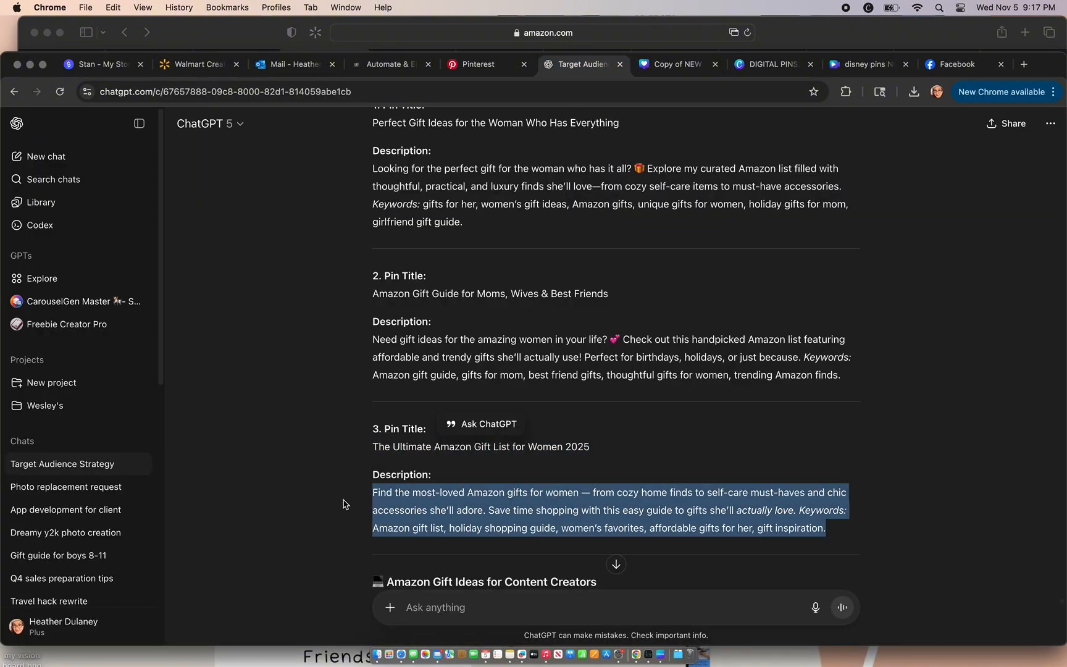
{"action": "key", "text": "super+c"}
{"action": "left_click", "coordinate": [498, 75]}
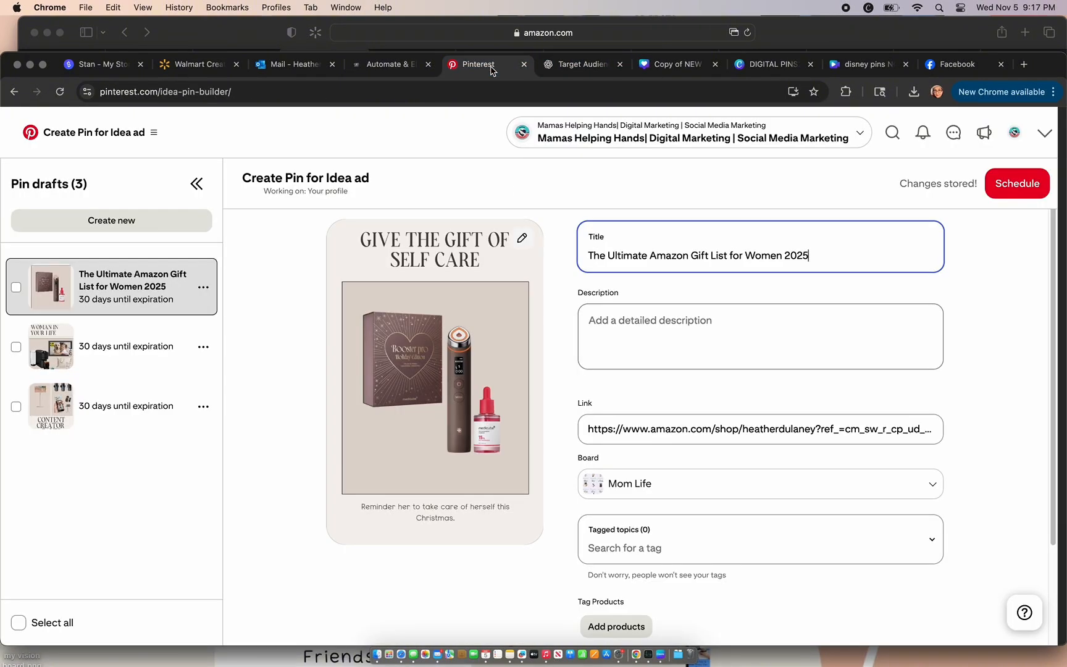
{"action": "left_click", "coordinate": [645, 345]}
{"action": "key", "text": "super+v"}
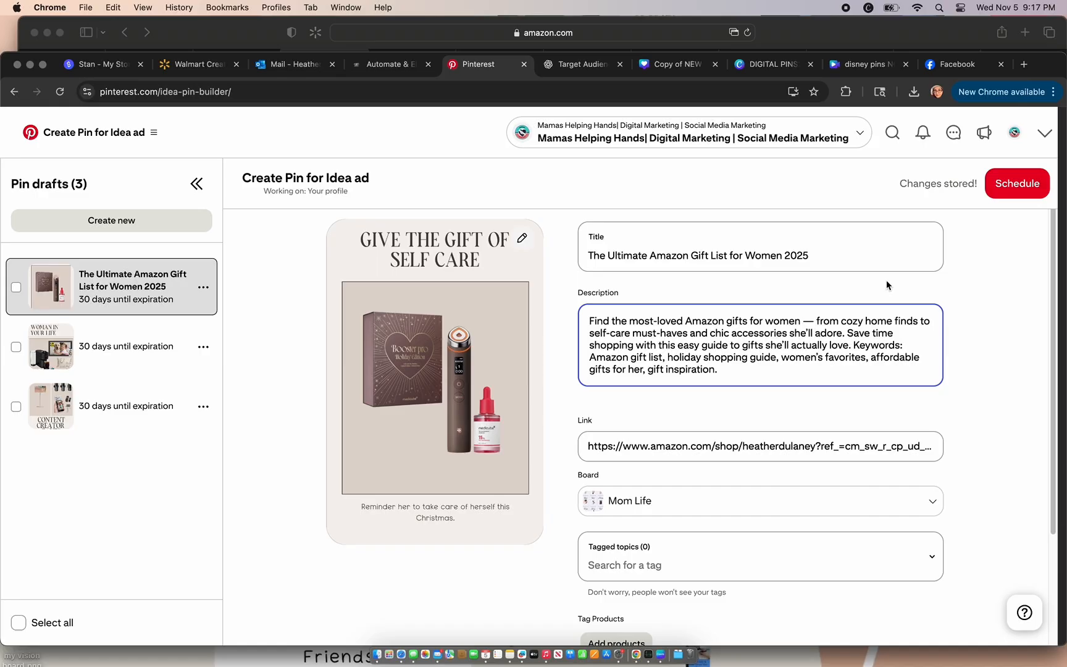
{"action": "left_click", "coordinate": [1017, 184]}
{"action": "left_click", "coordinate": [572, 452]}
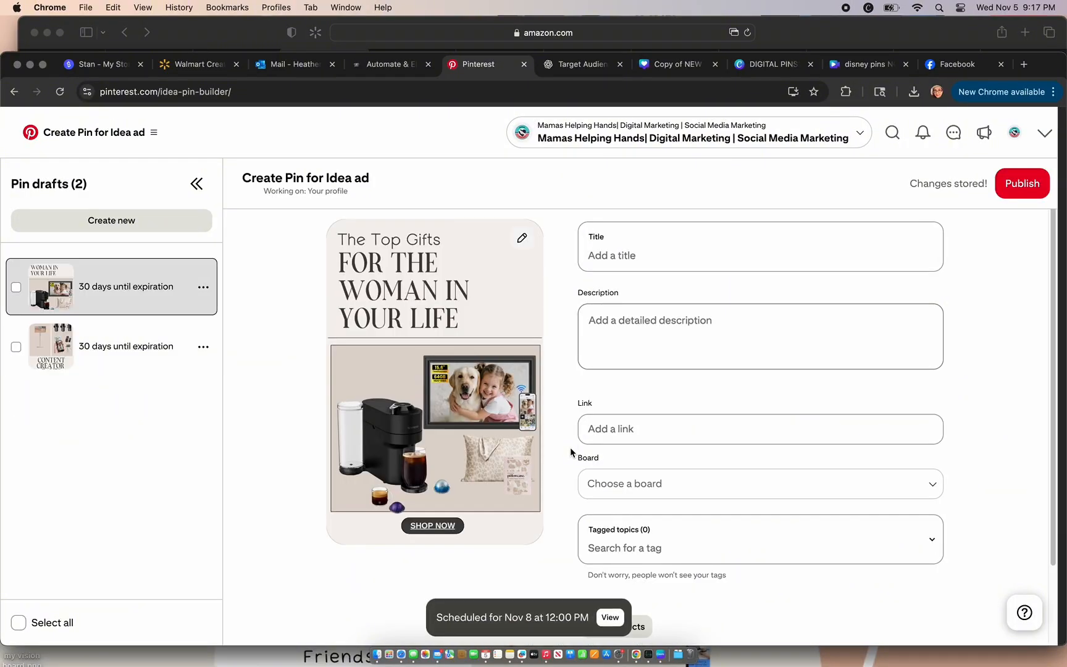
Step: Set the "The Top Gifts for the Woman in Your Life" pin to publish at a later date, 11/09/2025 at 12:00 PM
{"action": "scroll", "coordinate": [971, 510], "scroll_direction": "down", "scroll_amount": 3}
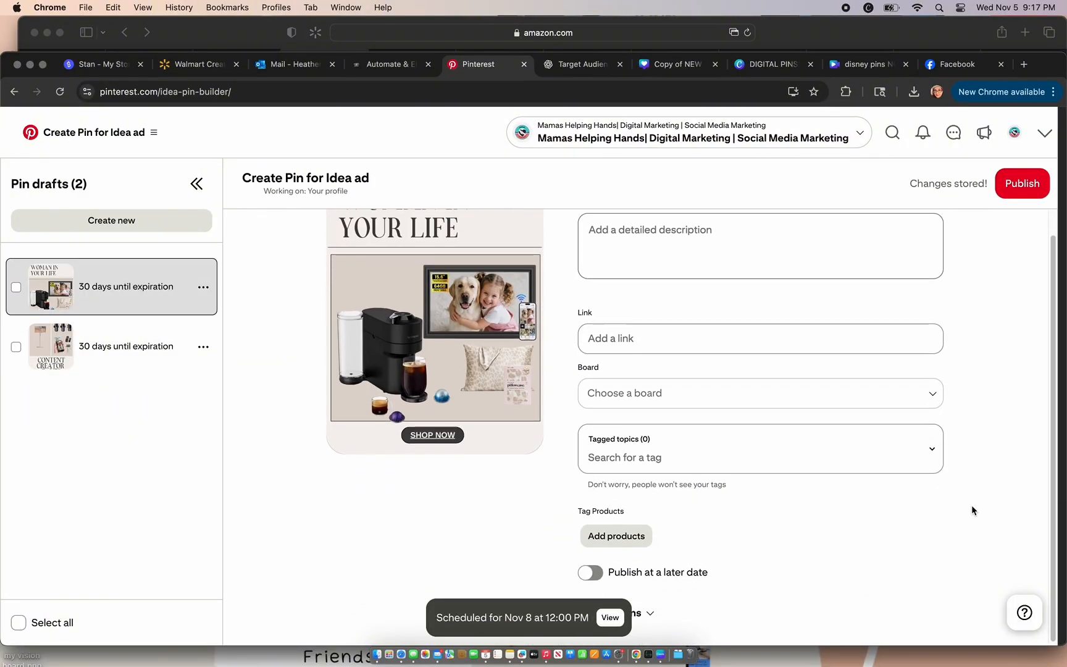
{"action": "left_click", "coordinate": [591, 569]}
{"action": "left_click", "coordinate": [704, 611]}
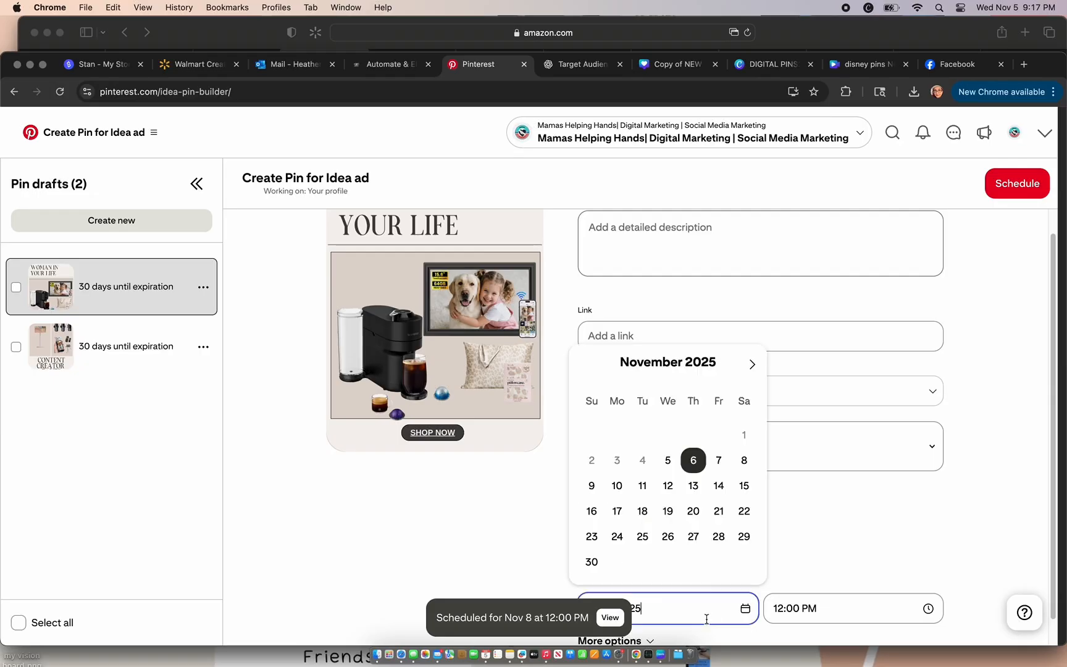
{"action": "left_click", "coordinate": [589, 494]}
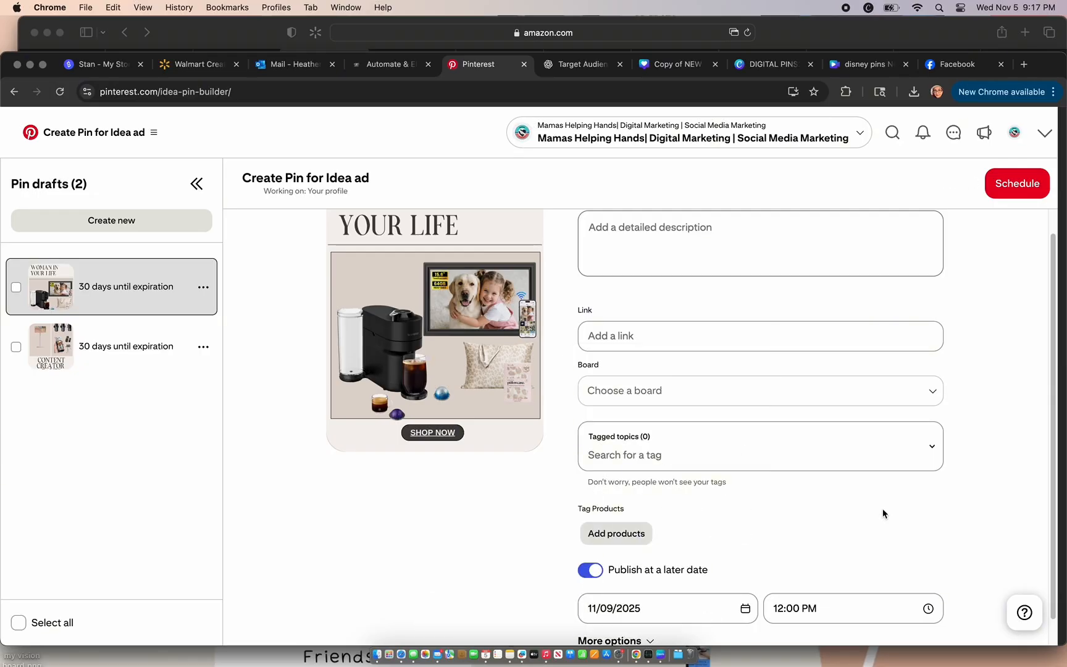
Step: Assign the "The Top Gifts for the Woman in Your Life" pin to the Mom Life board
{"action": "scroll", "coordinate": [882, 508], "scroll_direction": "up", "scroll_amount": 2}
{"action": "scroll", "coordinate": [883, 509], "scroll_direction": "up", "scroll_amount": 2}
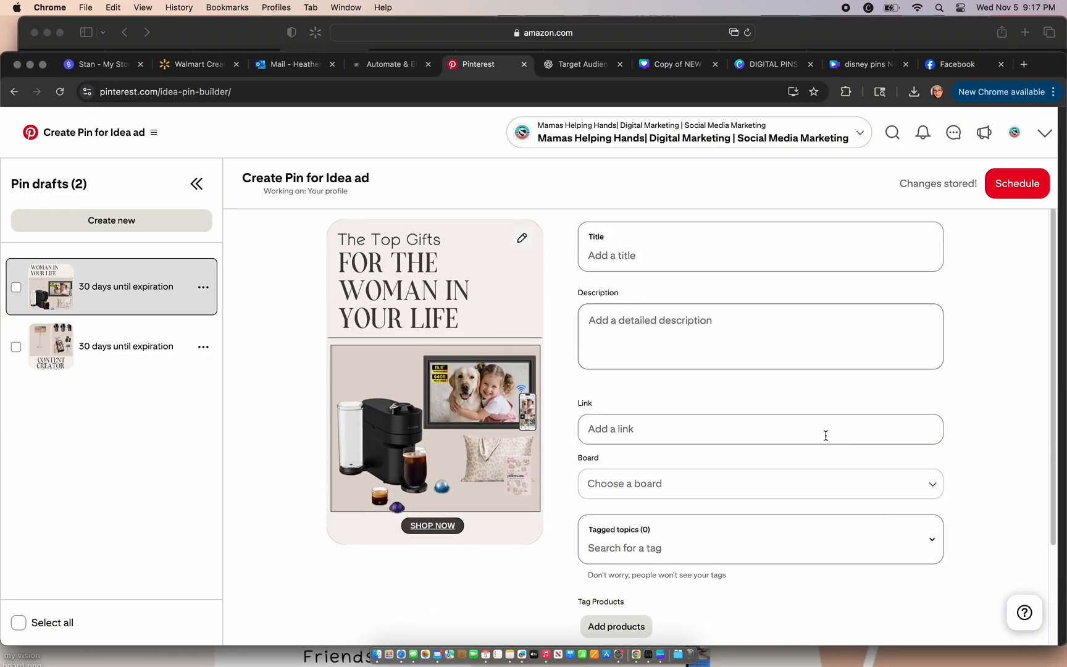
{"action": "left_click", "coordinate": [819, 490]}
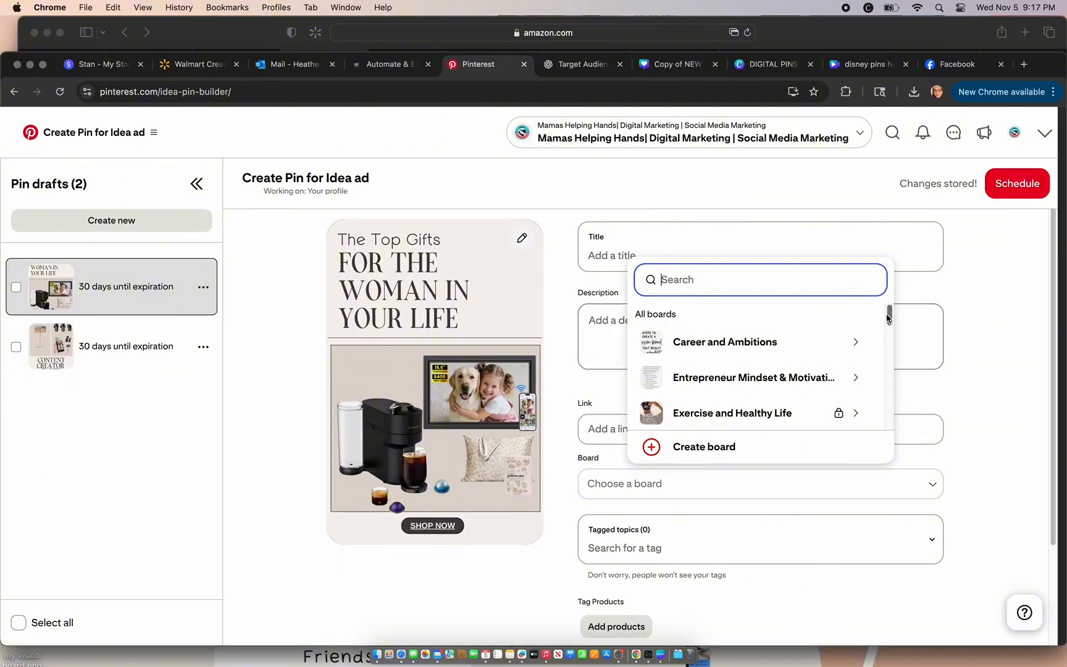
{"action": "left_click", "coordinate": [819, 270]}
{"action": "type", "text": "mom"}
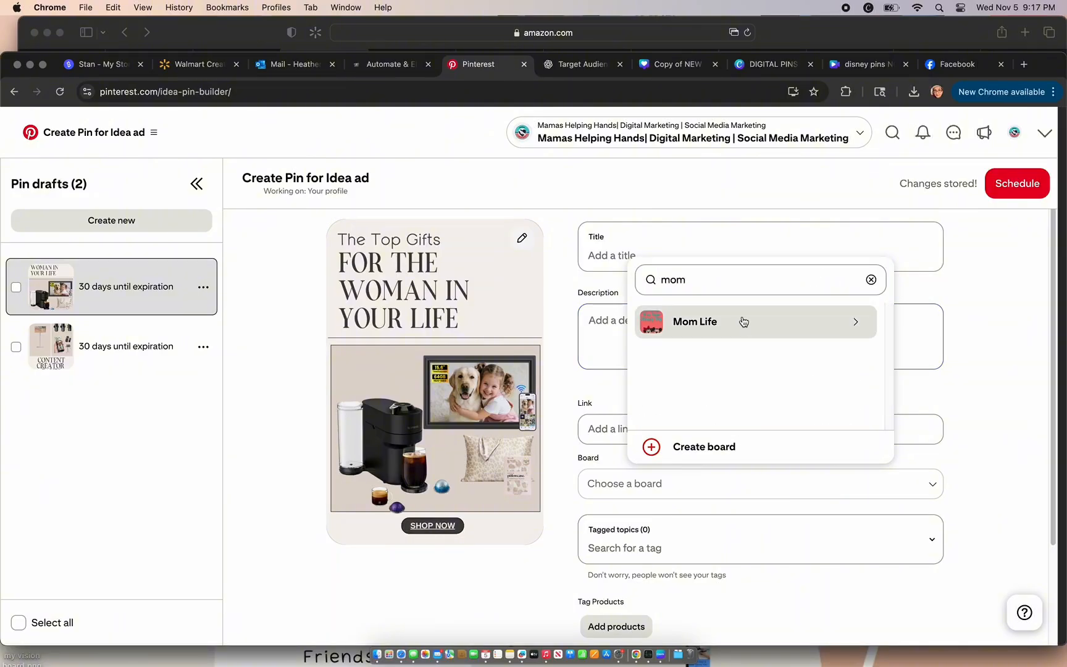
{"action": "left_click", "coordinate": [744, 321]}
{"action": "left_click", "coordinate": [741, 318]}
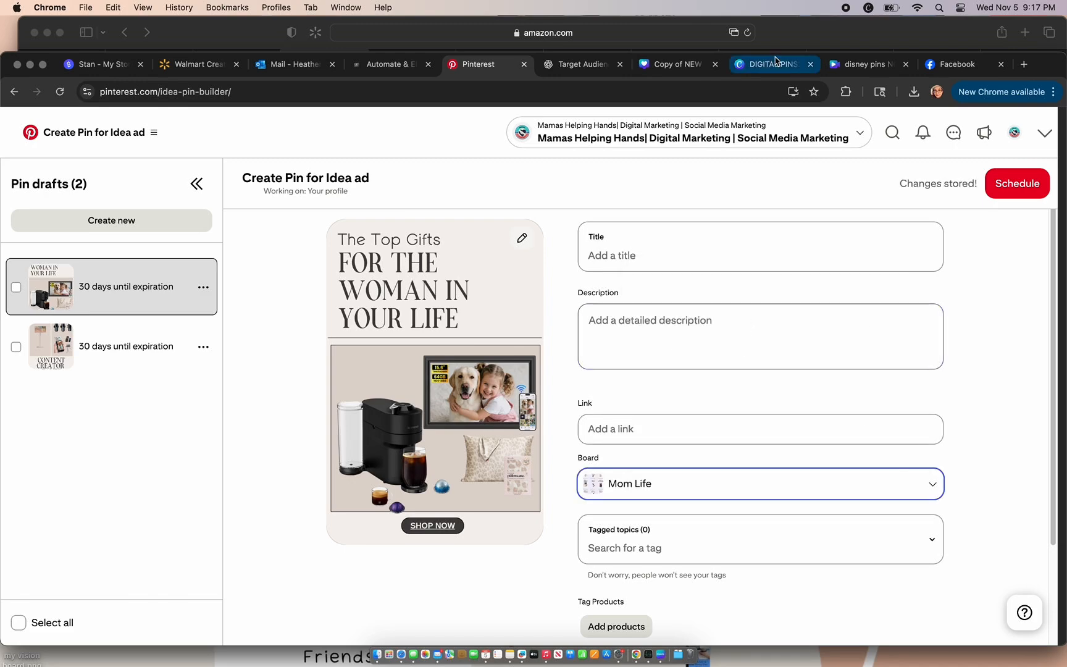
Step: Copy the Mamas Helping Hands storefront link from Amazon in Safari into the top-gifts pin's link on Pinterest
{"action": "left_click", "coordinate": [781, 37]}
{"action": "left_click", "coordinate": [810, 258]}
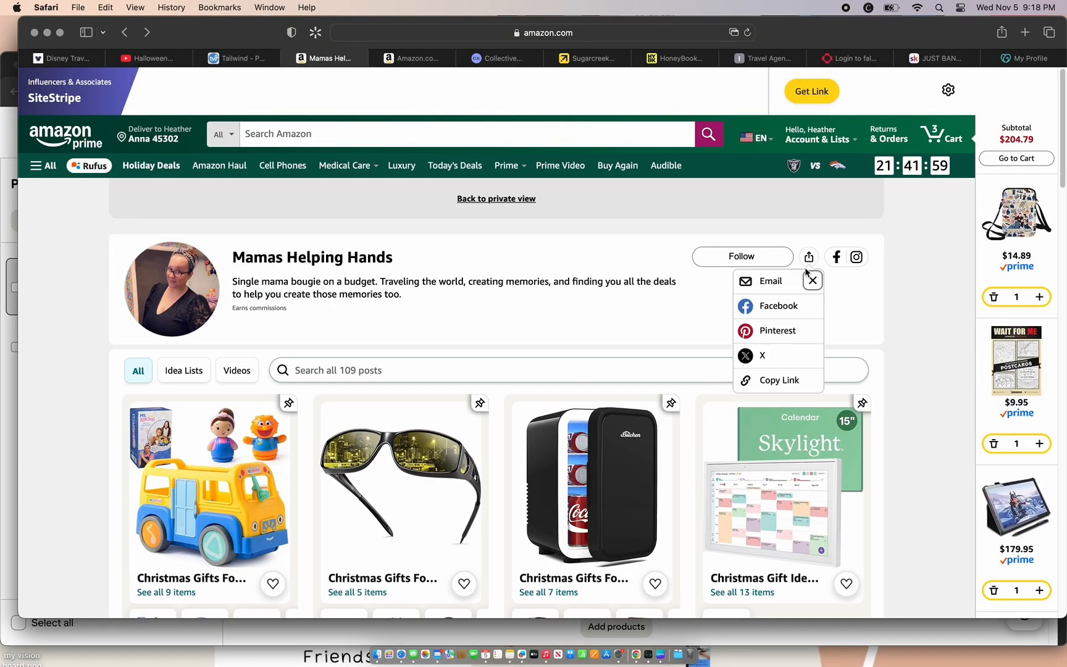
{"action": "left_click", "coordinate": [774, 384]}
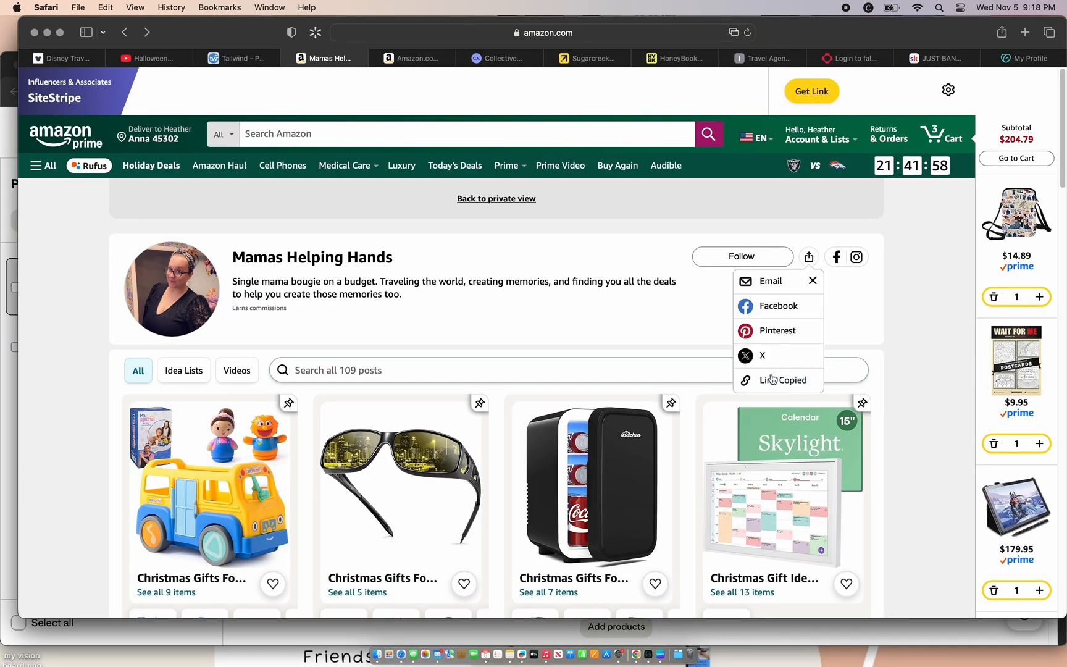
{"action": "left_click", "coordinate": [522, 630]}
{"action": "left_click", "coordinate": [648, 431]}
{"action": "key", "text": "super+v"}
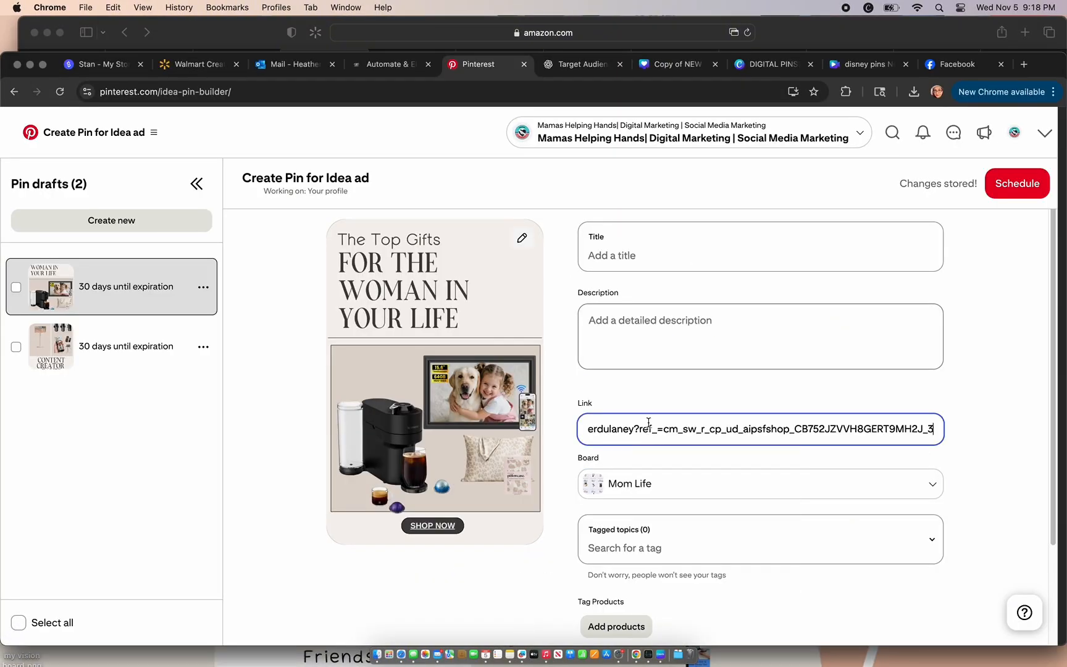
Step: Copy ChatGPT's third pin description, about the most-loved Amazon gifts for women, into the top-gifts pin's description on Pinterest
{"action": "left_click", "coordinate": [571, 65]}
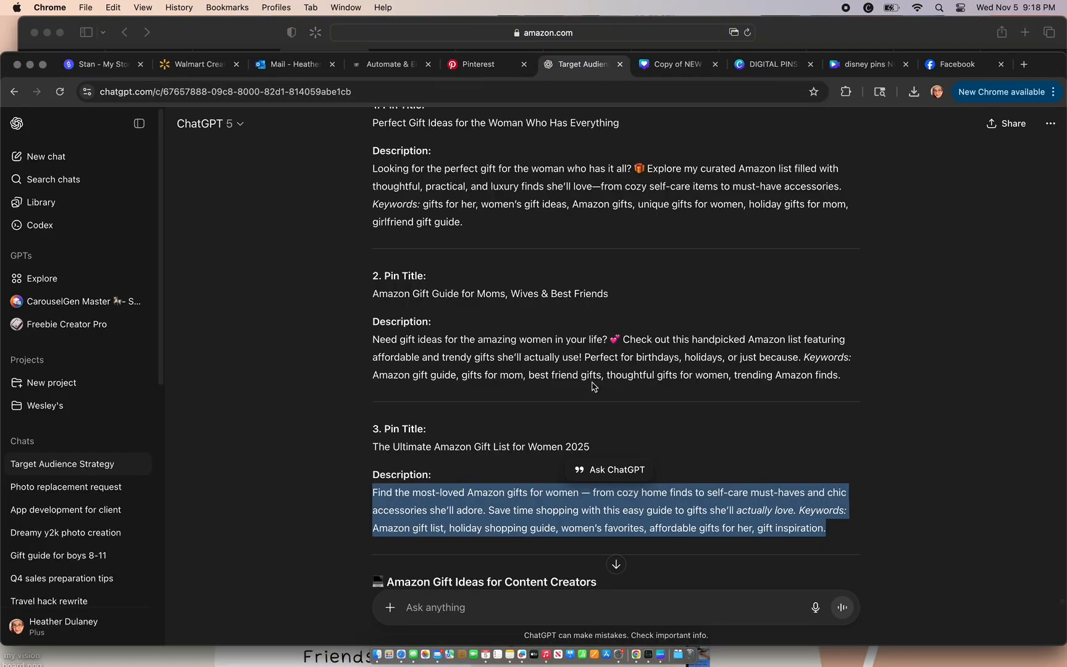
{"action": "left_click", "coordinate": [488, 67]}
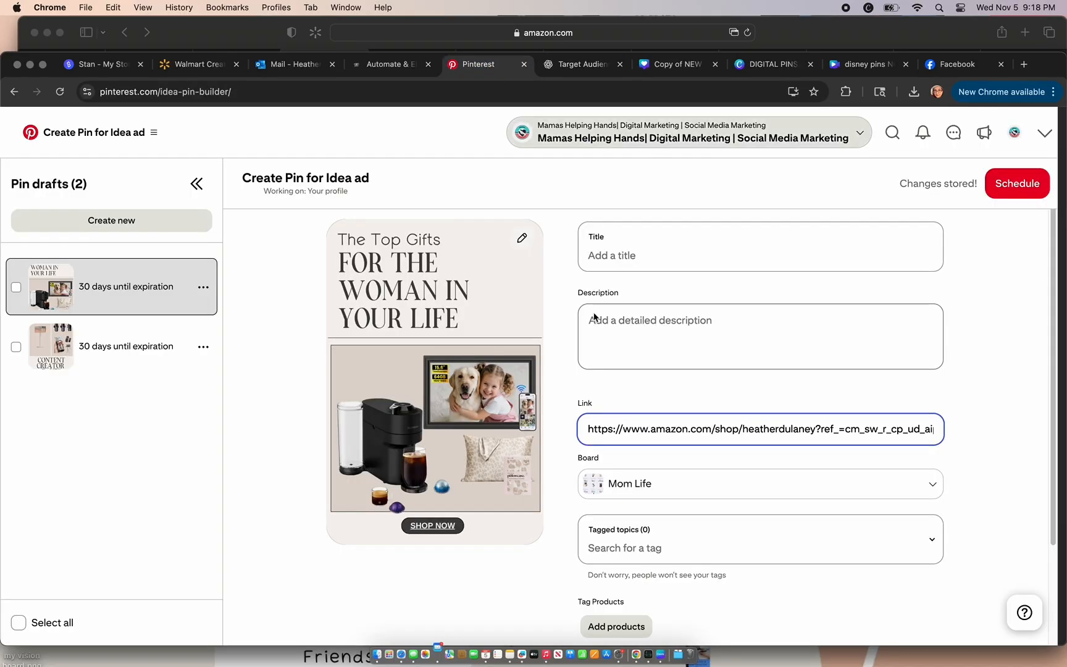
{"action": "left_click", "coordinate": [639, 331]}
{"action": "type", "text": "Find the most-loved Amazon gifts for women — from cozy home finds to self-care must-haves and chic accessories she’ll adore. Save time shopping with this easy guide to gifts she’ll actually love. Keywords: Amazon gift list, holiday shopping guide, women’s favorites, affordable gifts for her, gift inspiration."}
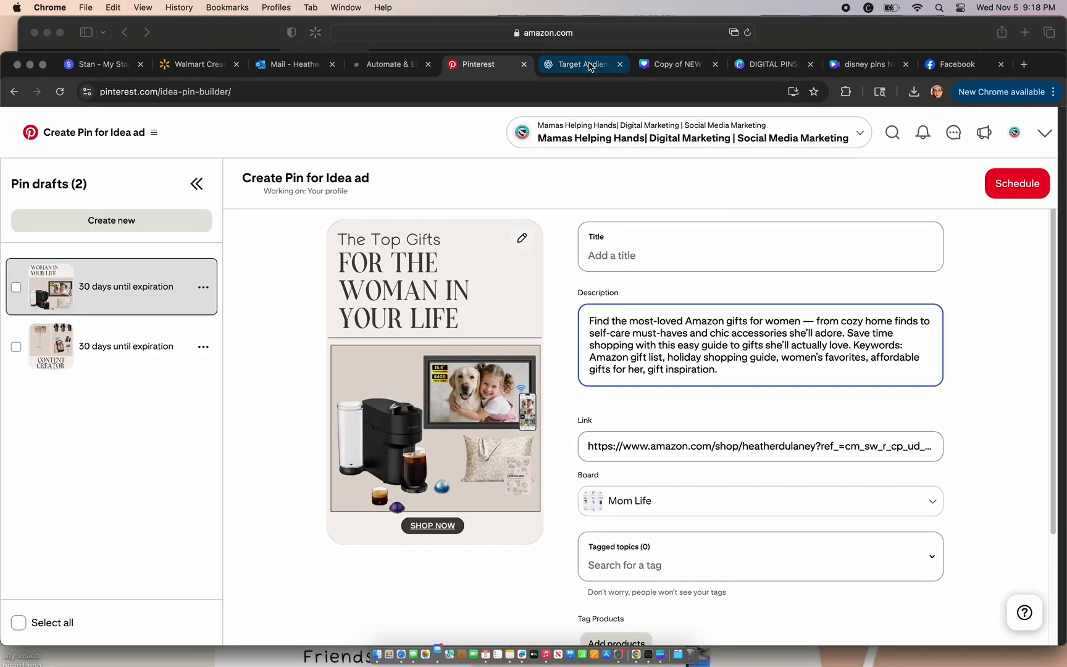
Step: Copy the title "Amazon Gift Guide for Moms, Wives & Best Friends" from ChatGPT into the top-gifts pin on Pinterest and schedule the pin
{"action": "left_click", "coordinate": [574, 64]}
{"action": "left_click", "coordinate": [591, 439]}
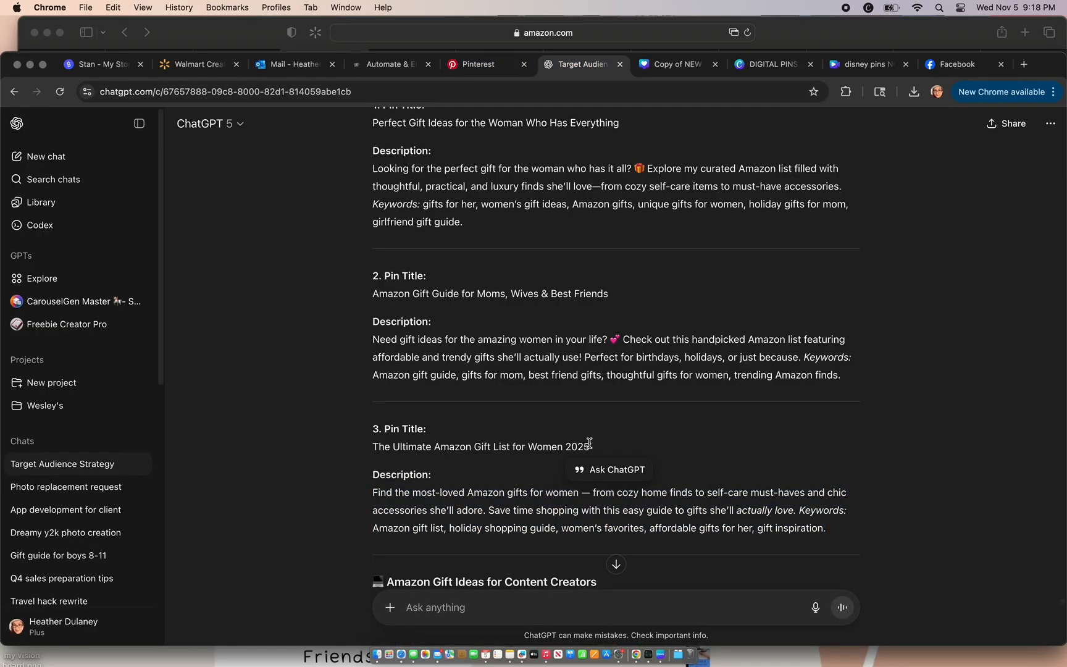
{"action": "left_click_drag", "start_coordinate": [614, 305], "coordinate": [357, 298]}
{"action": "key", "text": "super+c"}
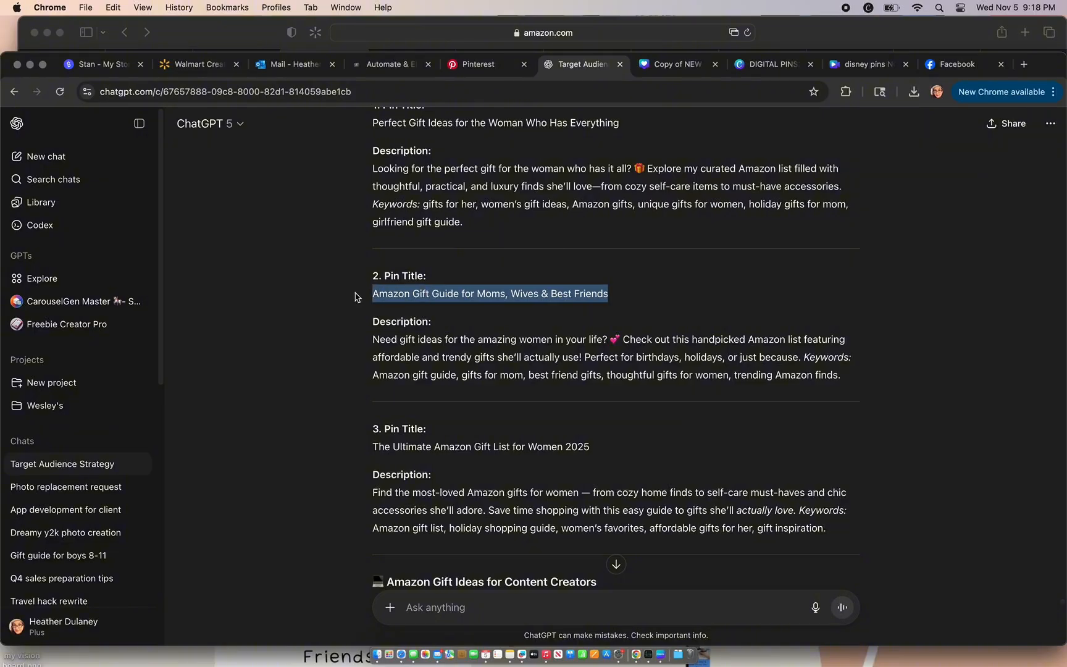
{"action": "left_click", "coordinate": [496, 73]}
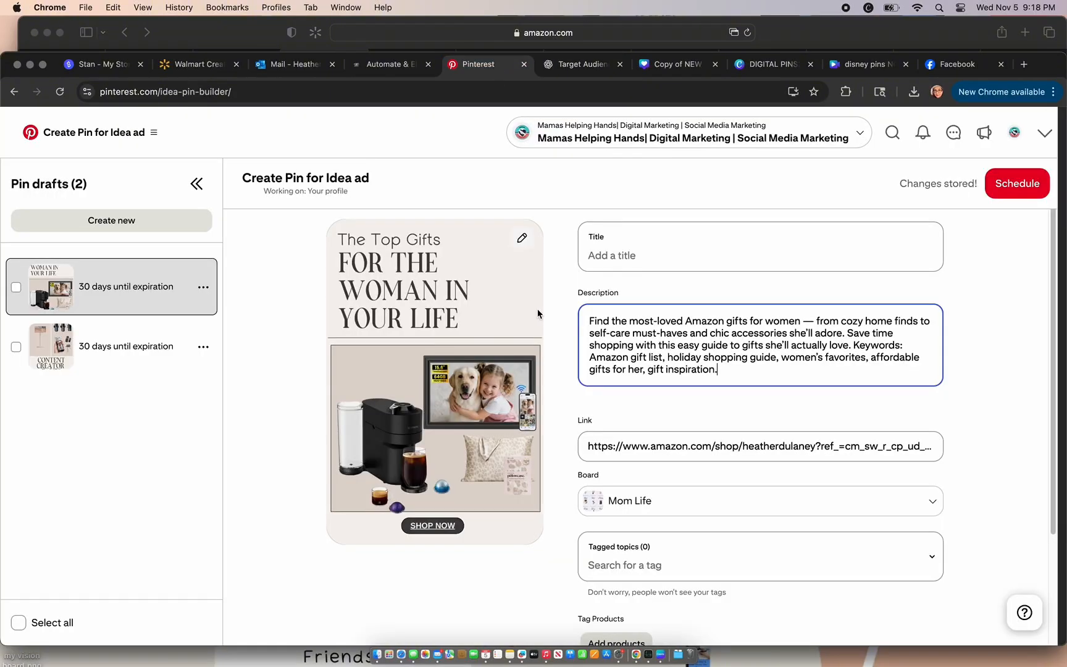
{"action": "left_click", "coordinate": [605, 263]}
{"action": "key", "text": "super+v"}
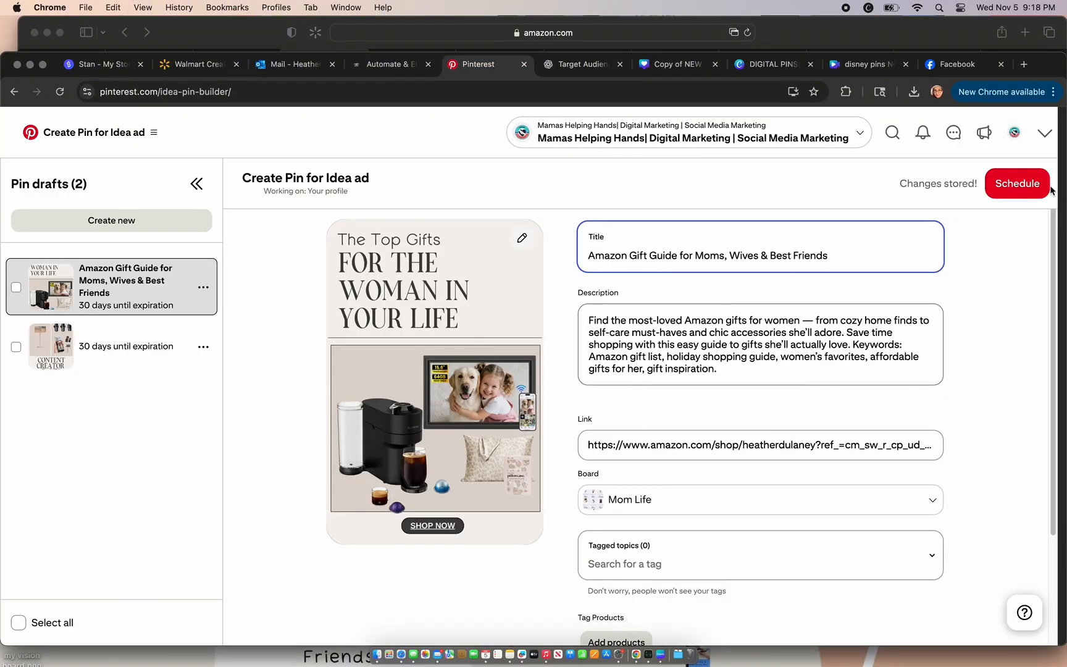
{"action": "left_click", "coordinate": [1021, 192]}
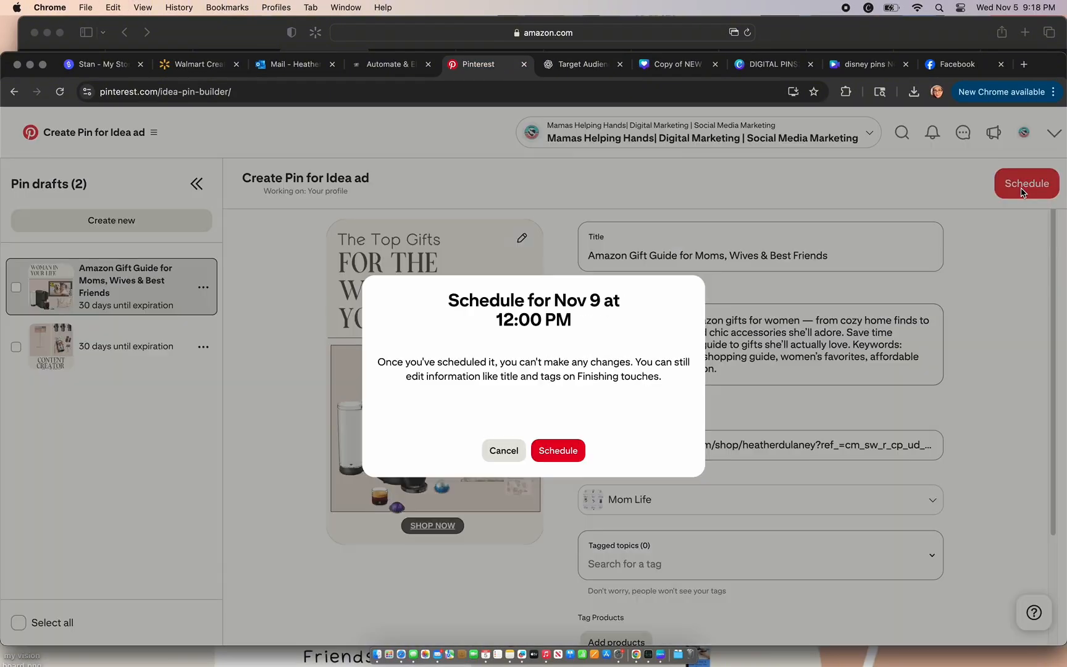
{"action": "left_click", "coordinate": [557, 451]}
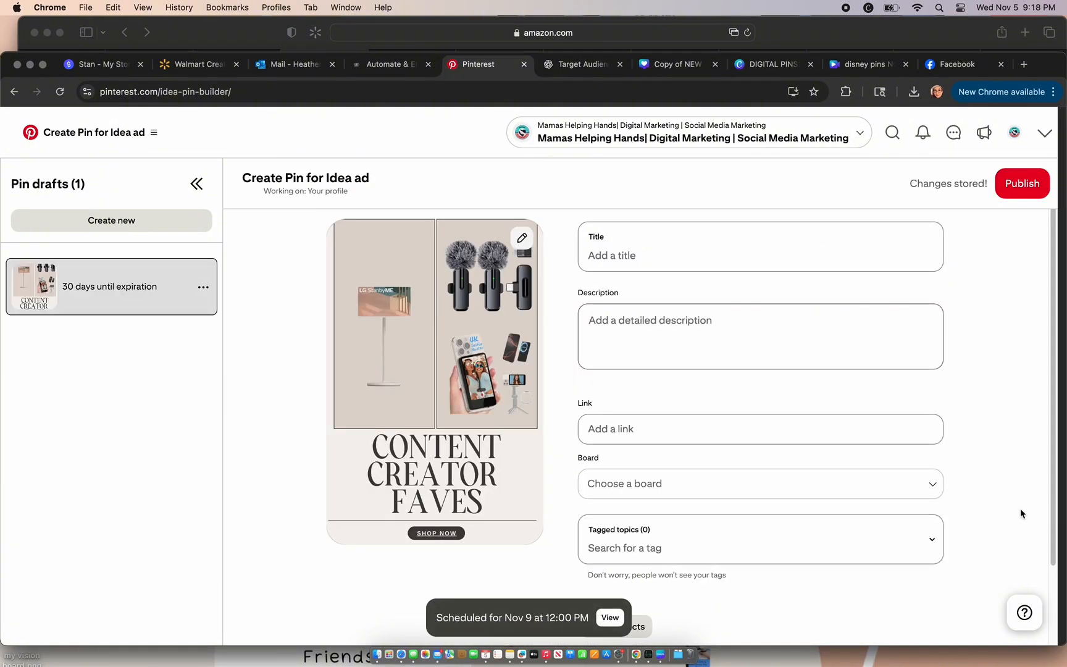
Step: Set the "Content Creator Faves" pin to publish at a later date, 11/10/2025 at 12:00 PM
{"action": "scroll", "coordinate": [981, 512], "scroll_direction": "down", "scroll_amount": 3}
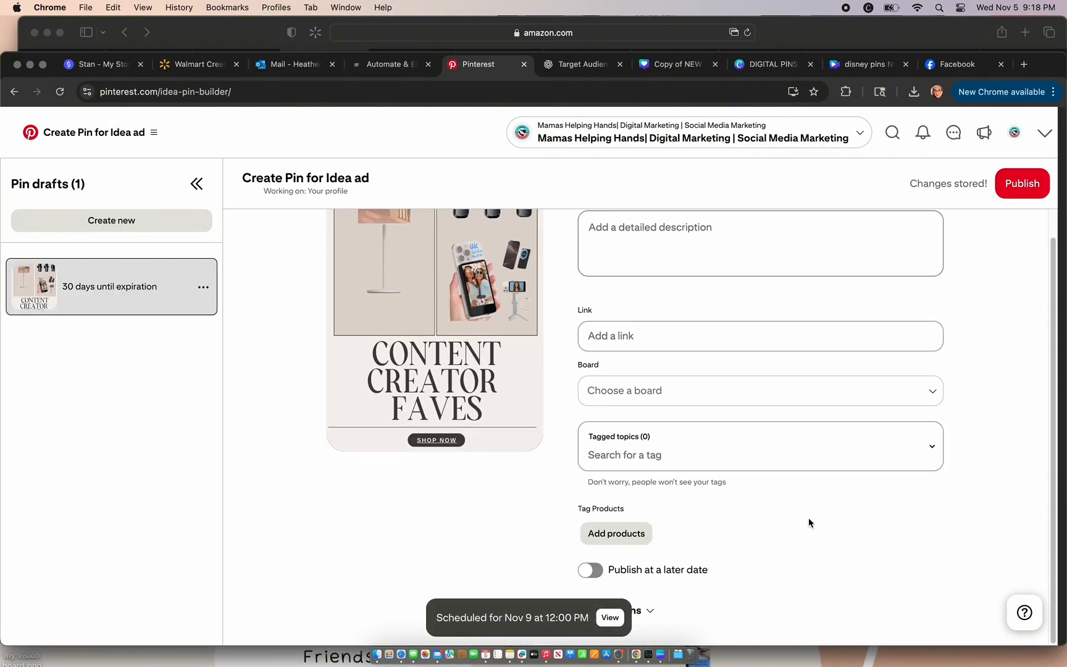
{"action": "left_click", "coordinate": [593, 570]}
{"action": "left_click", "coordinate": [688, 605]}
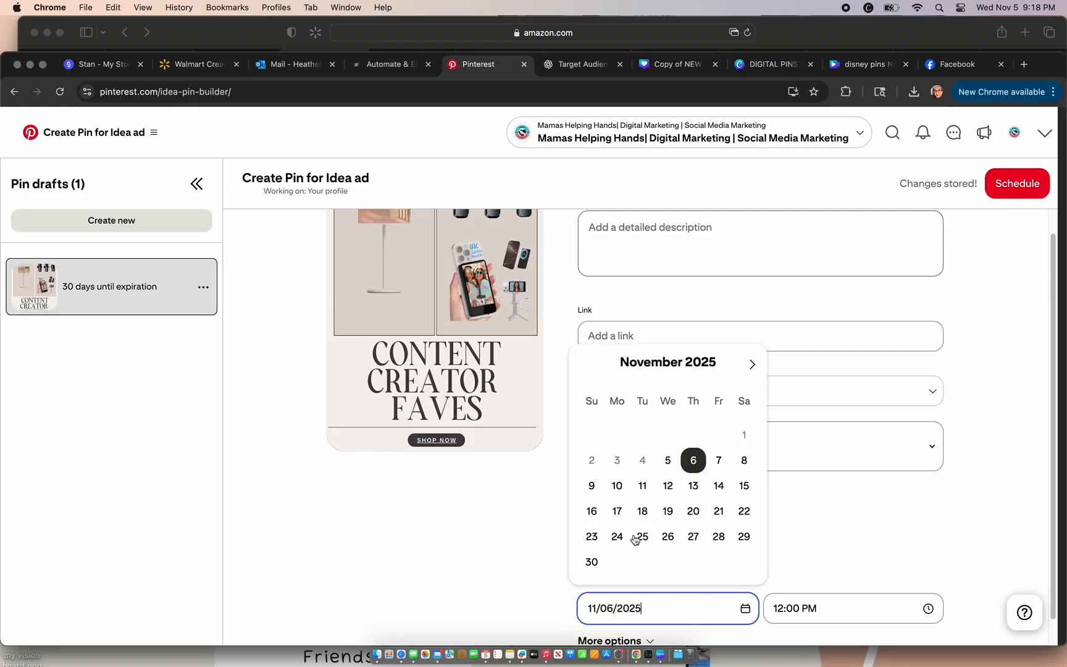
{"action": "left_click", "coordinate": [616, 486]}
Step: Assign the "Content Creator Faves" pin to the Small Business & Side Hustle Tips board
{"action": "scroll", "coordinate": [976, 513], "scroll_direction": "up", "scroll_amount": 3}
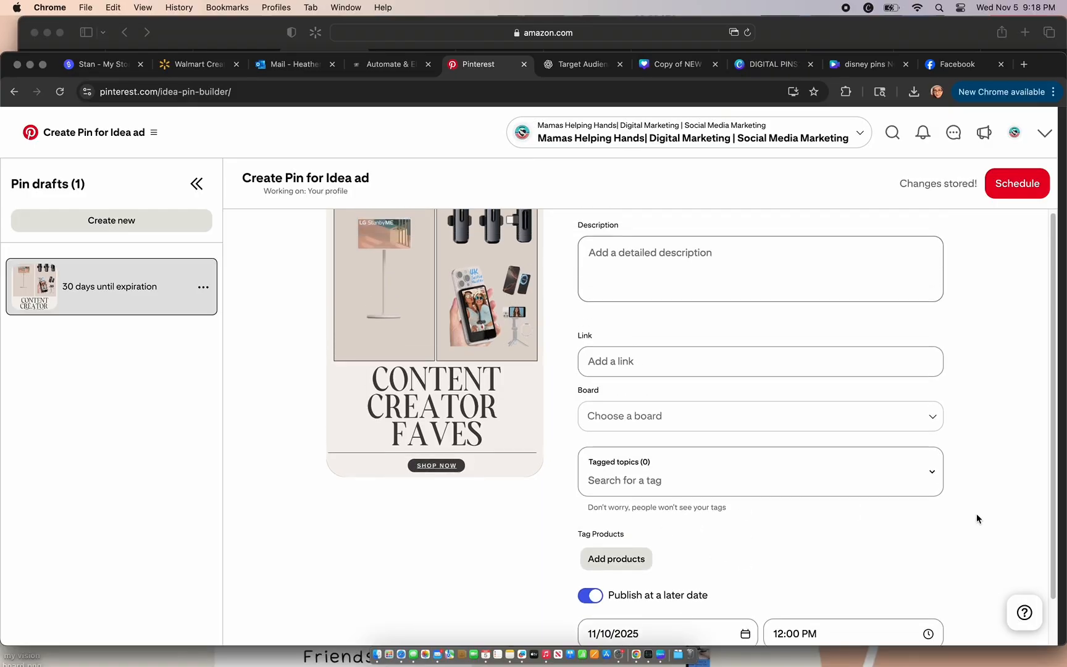
{"action": "left_click", "coordinate": [917, 483]}
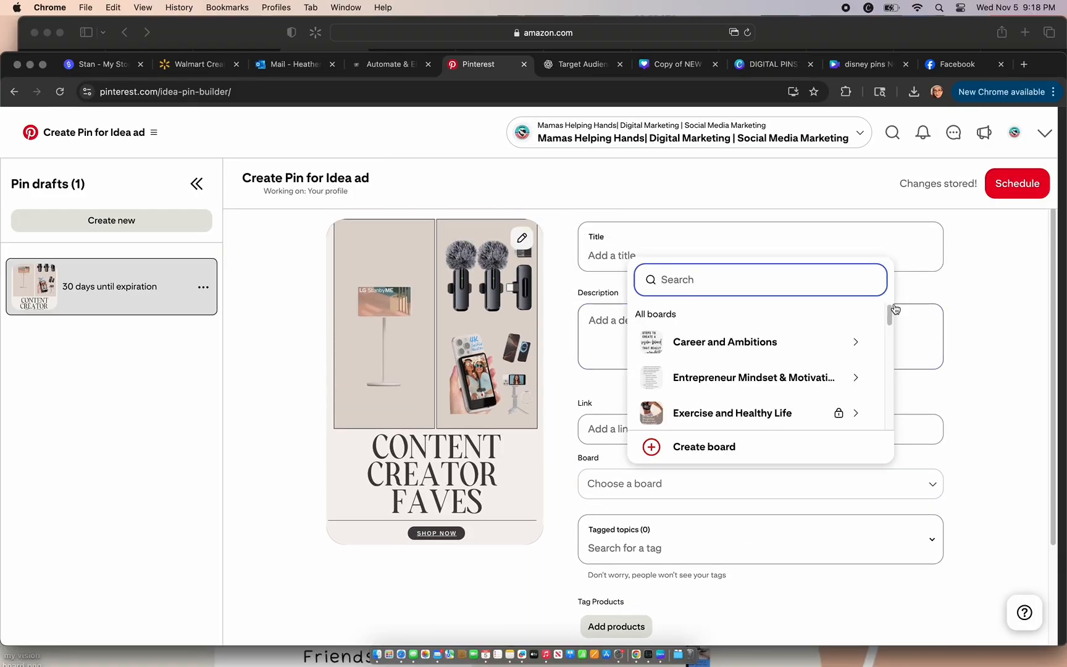
{"action": "left_click_drag", "start_coordinate": [895, 308], "coordinate": [887, 373]}
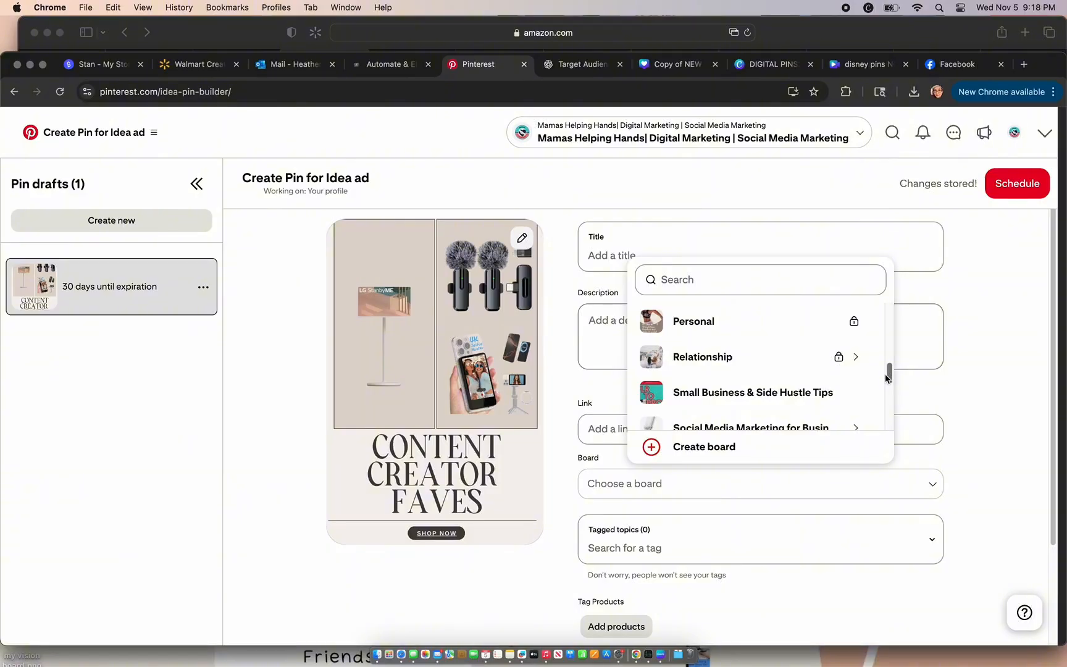
{"action": "left_click", "coordinate": [839, 392]}
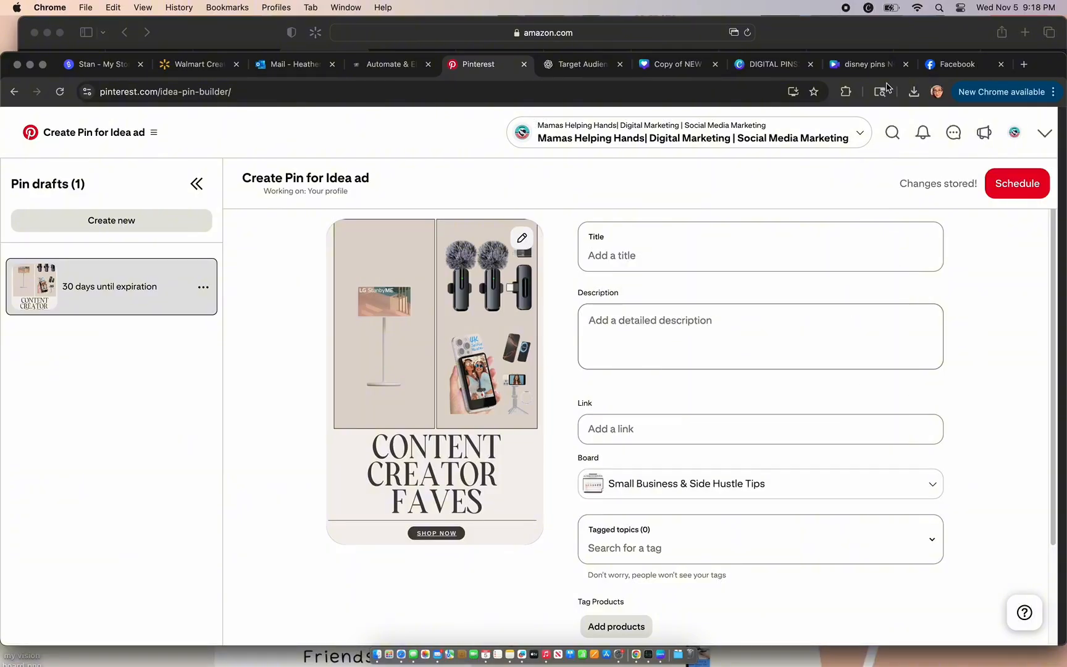
Step: Copy the link of the "Gifts Ideas For Content Creators" list from the Amazon storefront into the content creator pin's link on Pinterest
{"action": "left_click", "coordinate": [847, 38]}
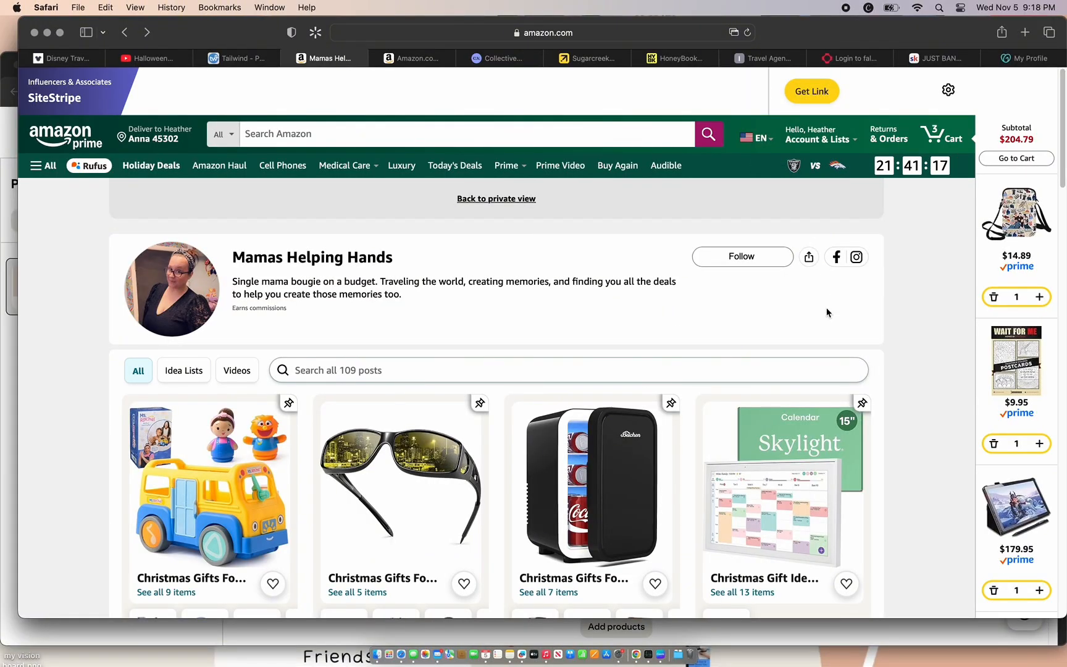
{"action": "scroll", "coordinate": [907, 377], "scroll_direction": "down", "scroll_amount": 6}
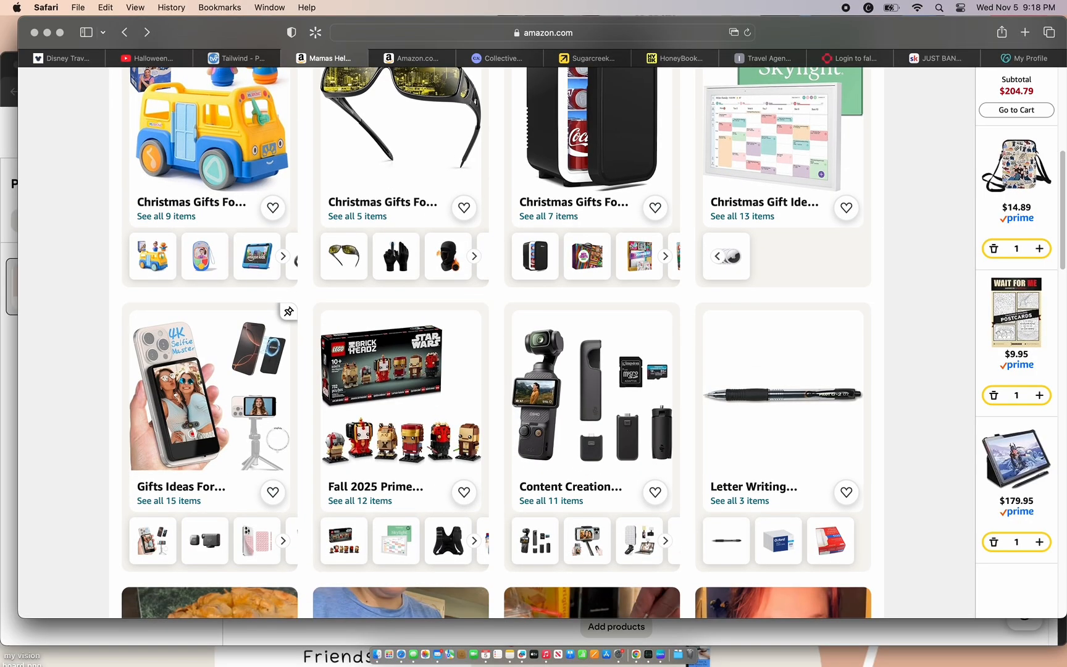
{"action": "left_click", "coordinate": [244, 414]}
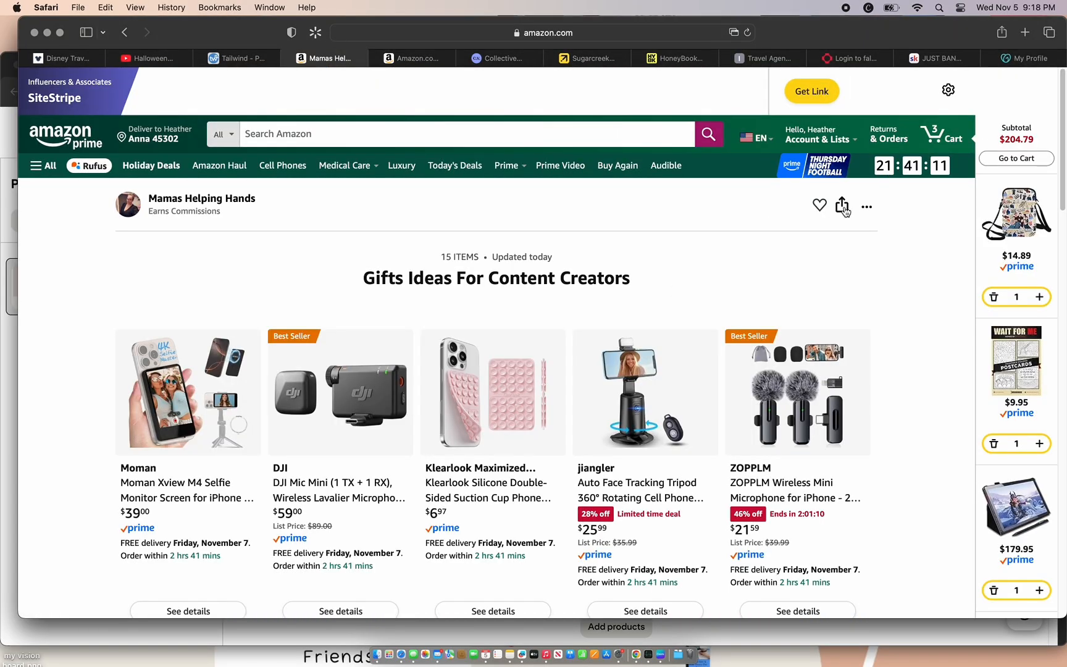
{"action": "left_click", "coordinate": [842, 206]}
{"action": "left_click", "coordinate": [801, 332]}
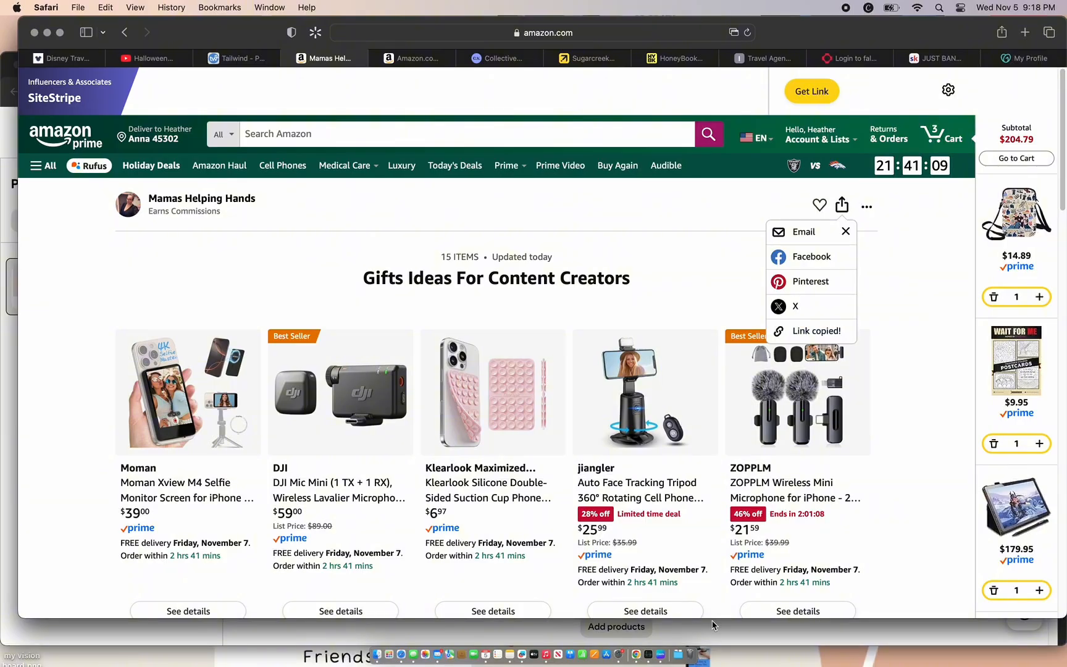
{"action": "left_click", "coordinate": [712, 625]}
{"action": "left_click", "coordinate": [666, 434]}
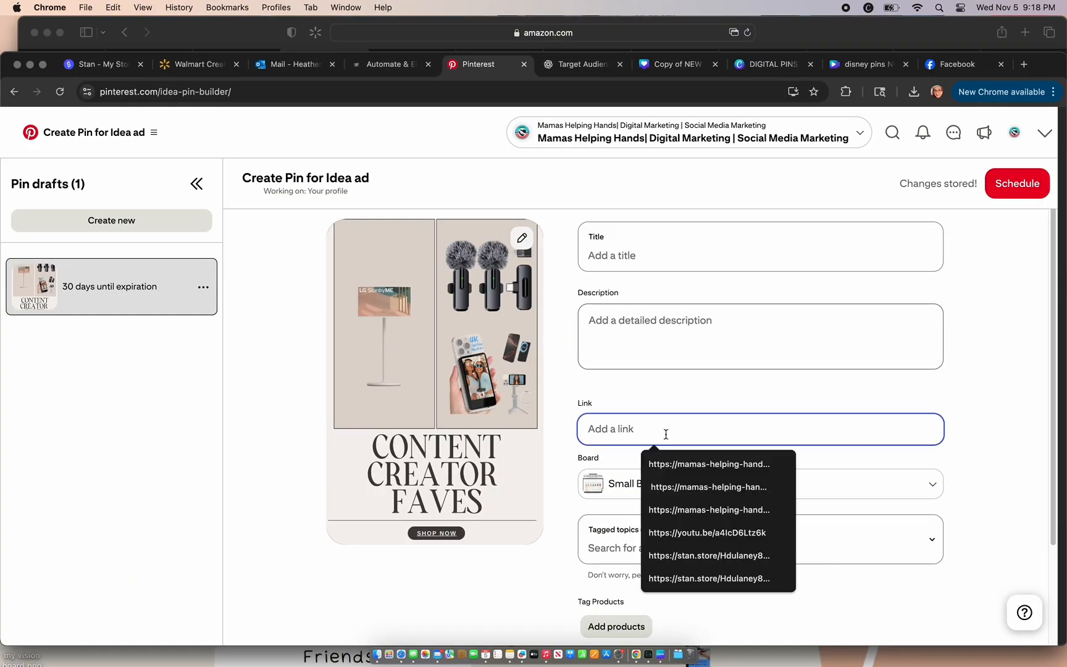
{"action": "key", "text": "super+v"}
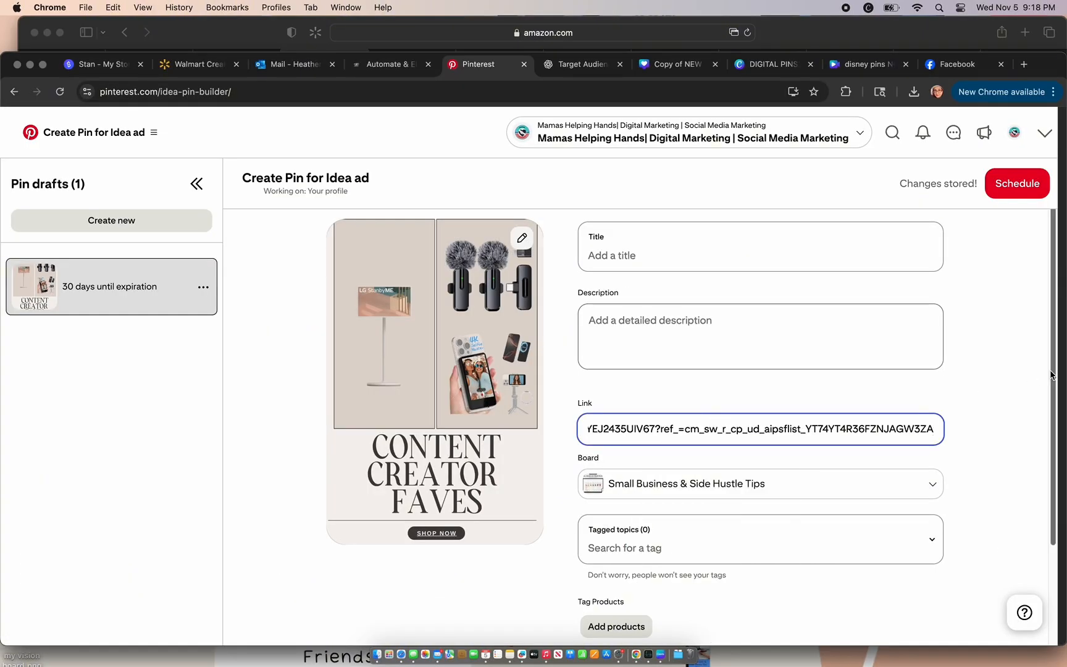
{"action": "mouse_move", "coordinate": [1052, 374]}
{"action": "left_mouse_down"}
{"action": "mouse_move", "coordinate": [1053, 436]}
{"action": "mouse_move", "coordinate": [1049, 364]}
{"action": "left_mouse_up"}
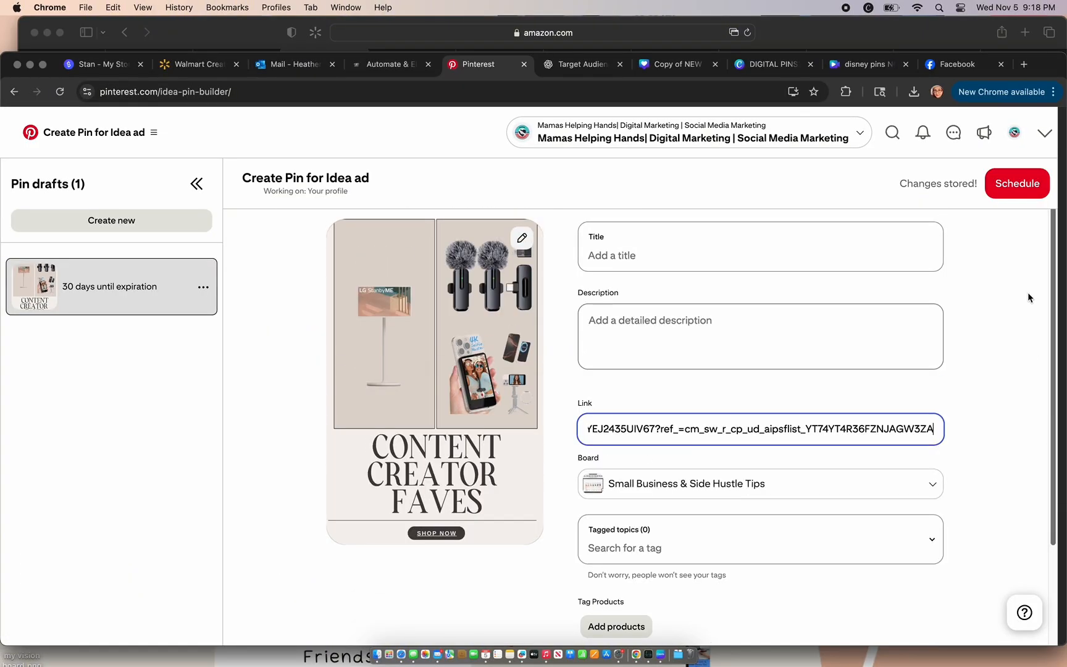
Step: Copy the title "Gifts for Content Creators That They'll Actually Use" from ChatGPT into the content creator pin's title on Pinterest
{"action": "left_click", "coordinate": [580, 64]}
{"action": "left_click", "coordinate": [658, 372]}
{"action": "scroll", "coordinate": [658, 372], "scroll_direction": "down", "scroll_amount": 10}
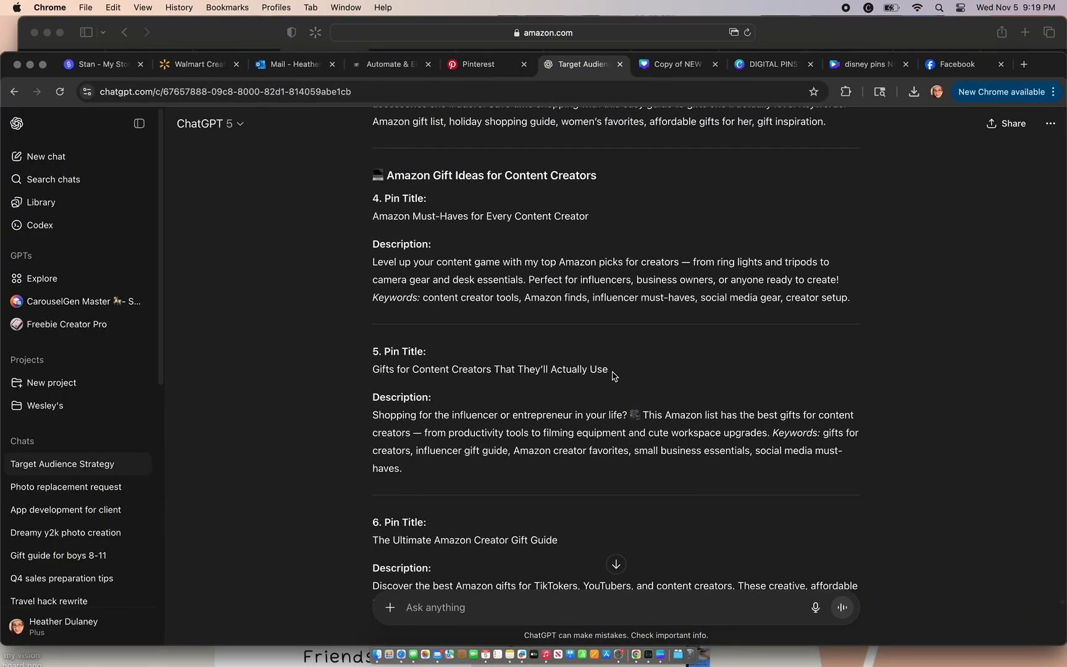
{"action": "left_click_drag", "start_coordinate": [610, 370], "coordinate": [374, 366]}
{"action": "key", "text": "super+c"}
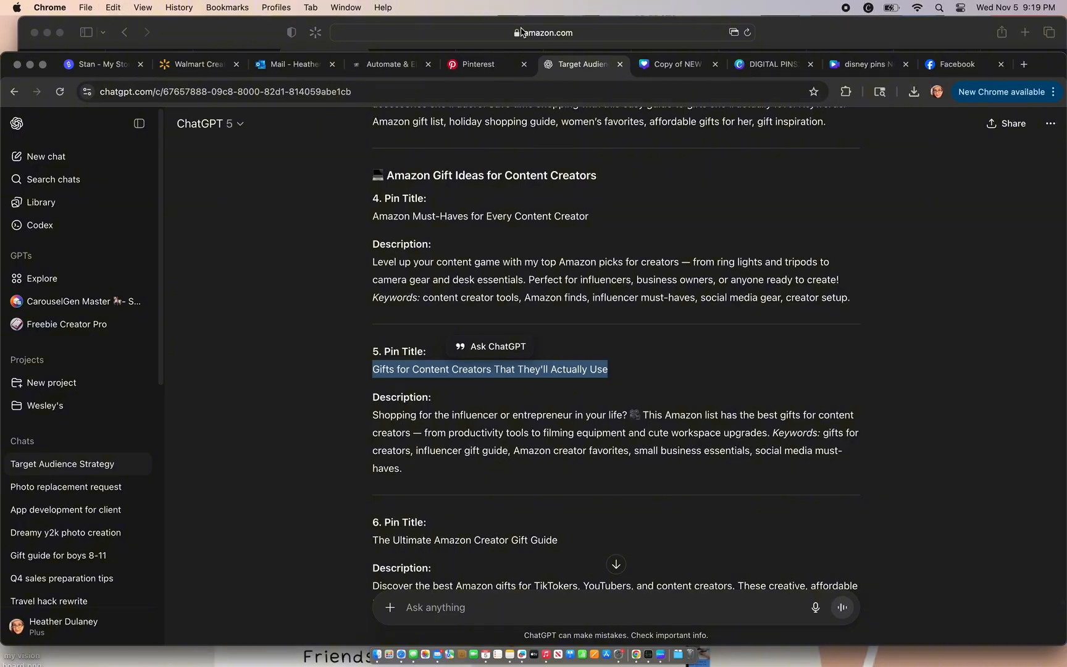
{"action": "key", "text": "ctrl+shift+Tab"}
{"action": "left_click", "coordinate": [652, 256]}
{"action": "key", "text": "super+v"}
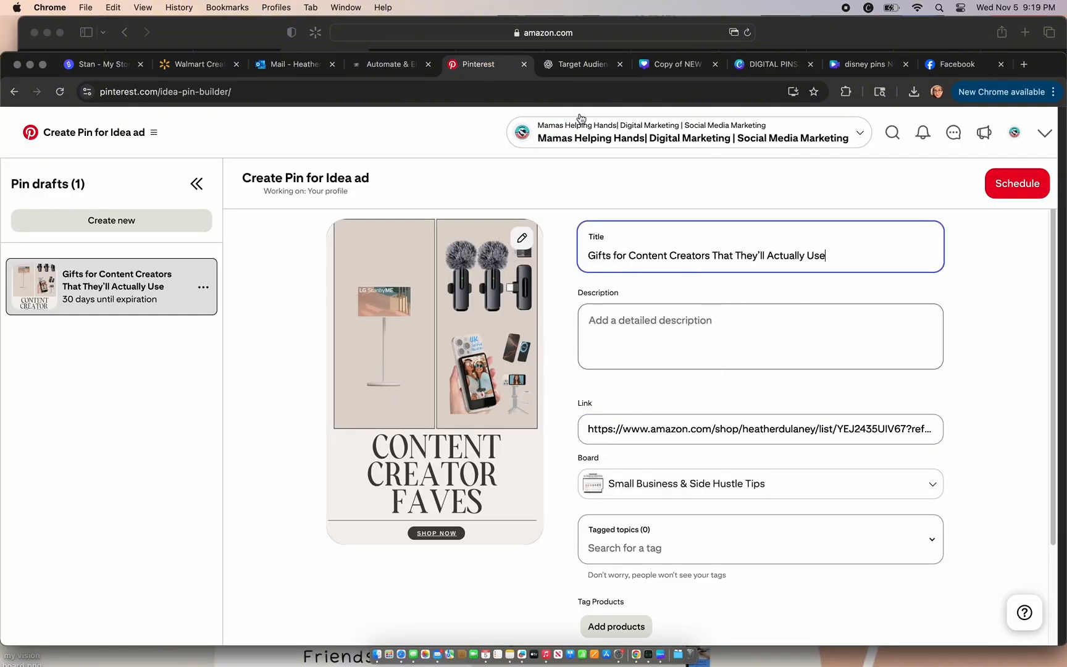
Step: Copy ChatGPT's description for "Gifts for Content Creators That They'll Actually Use" into the content creator pin's description on Pinterest and schedule the pin
{"action": "left_click", "coordinate": [574, 72]}
{"action": "left_click_drag", "start_coordinate": [417, 473], "coordinate": [368, 422]}
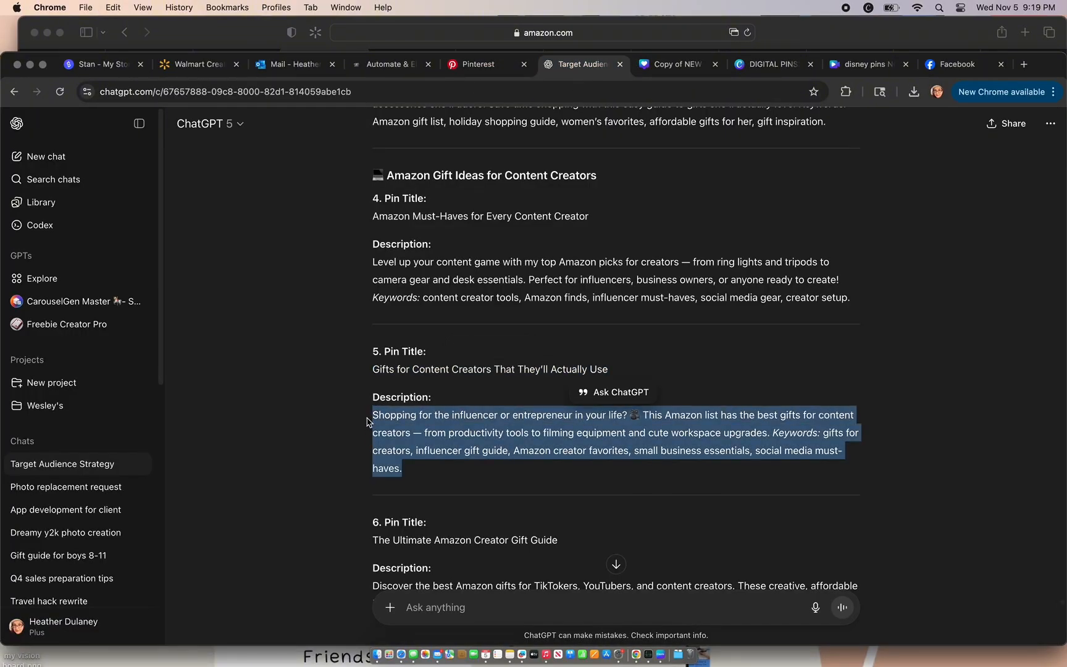
{"action": "left_click", "coordinate": [488, 63]}
{"action": "left_click", "coordinate": [603, 328]}
{"action": "key", "text": "super+v"}
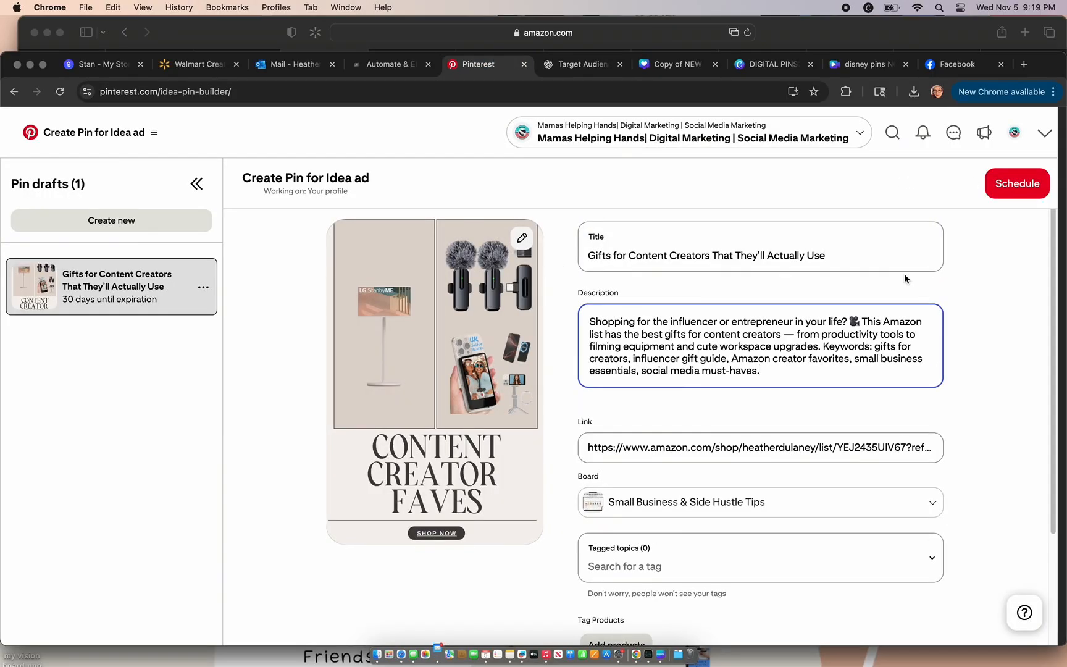
{"action": "left_click", "coordinate": [1006, 185]}
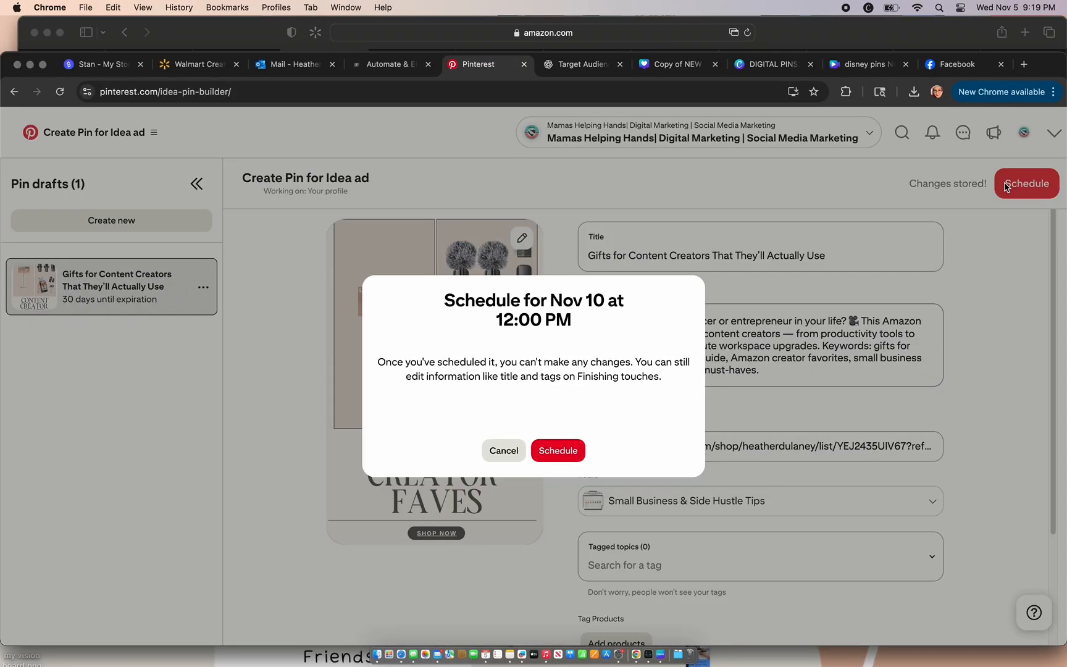
{"action": "left_click", "coordinate": [559, 450]}
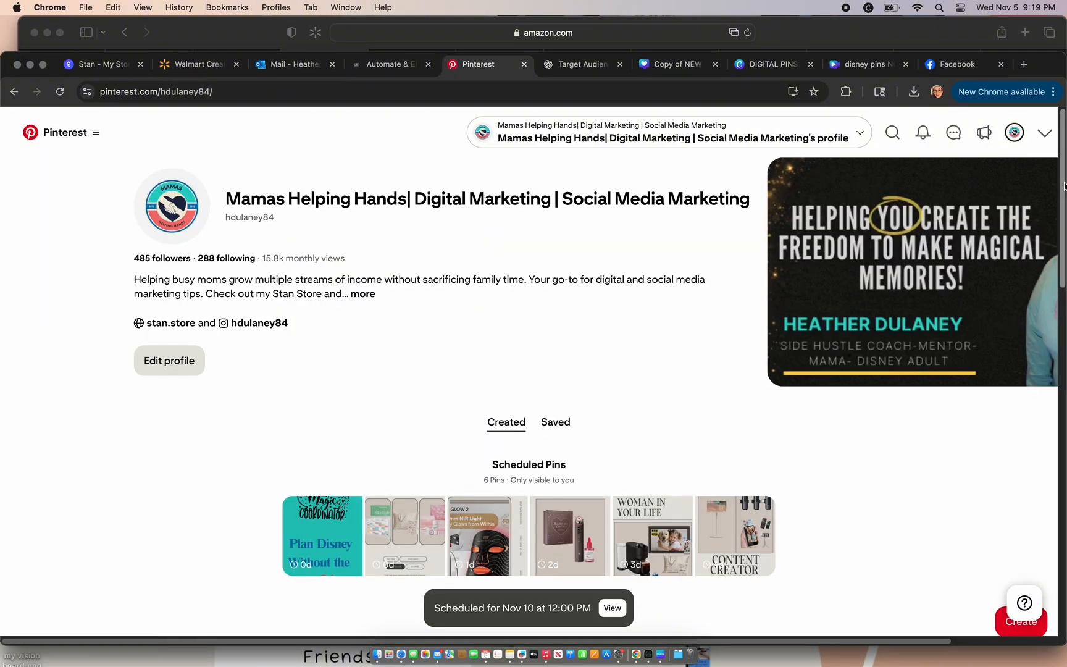
Step: Open the full list of scheduled pins from the profile and review each pin's date, time and board
{"action": "scroll", "coordinate": [1061, 260], "scroll_direction": "down", "scroll_amount": 5}
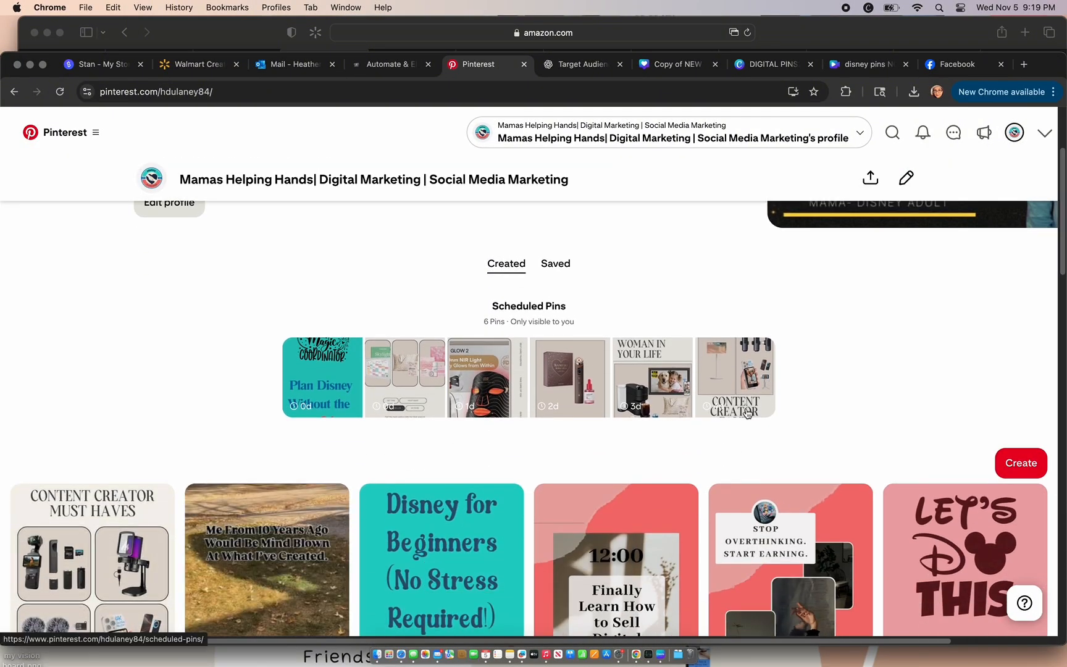
{"action": "left_click", "coordinate": [747, 412]}
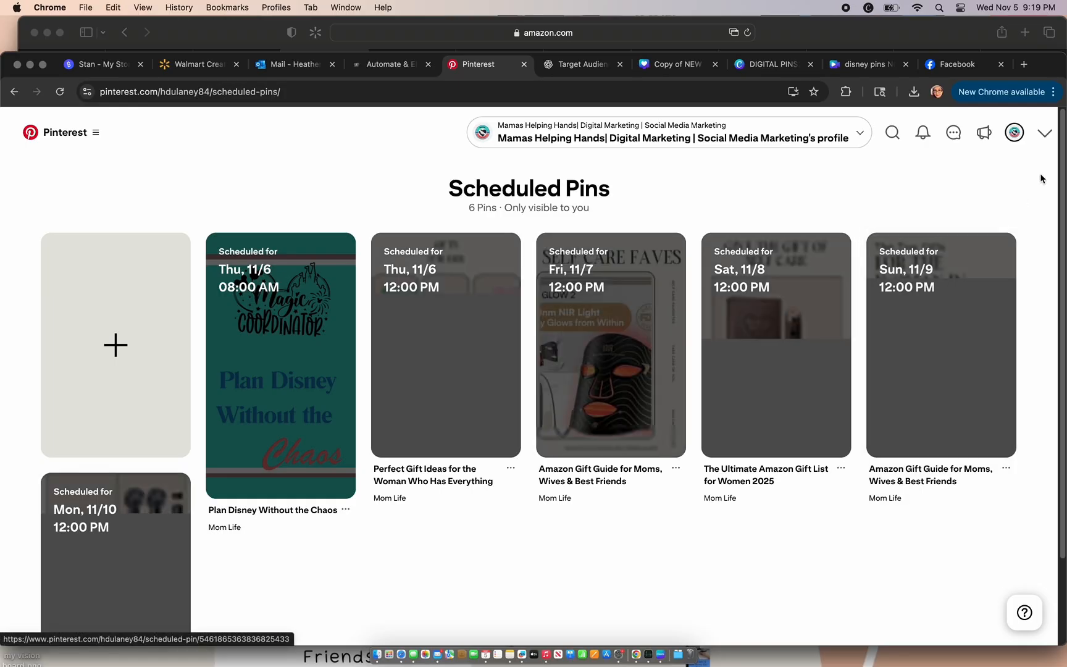
{"action": "scroll", "coordinate": [1044, 259], "scroll_direction": "down", "scroll_amount": 3}
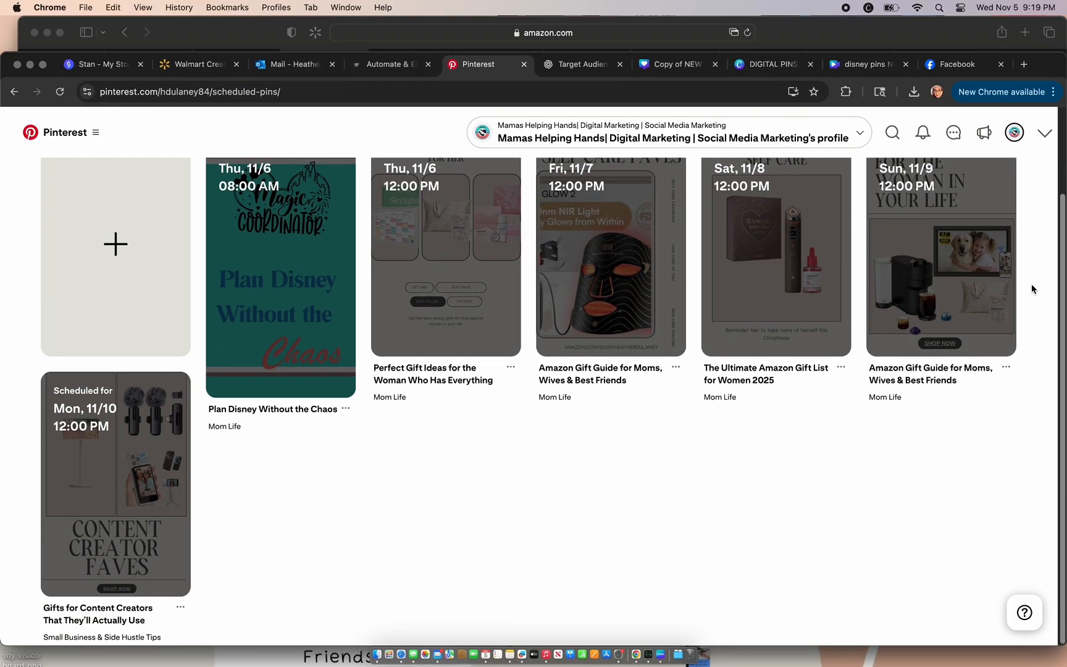
{"action": "scroll", "coordinate": [1033, 282], "scroll_direction": "up", "scroll_amount": 2}
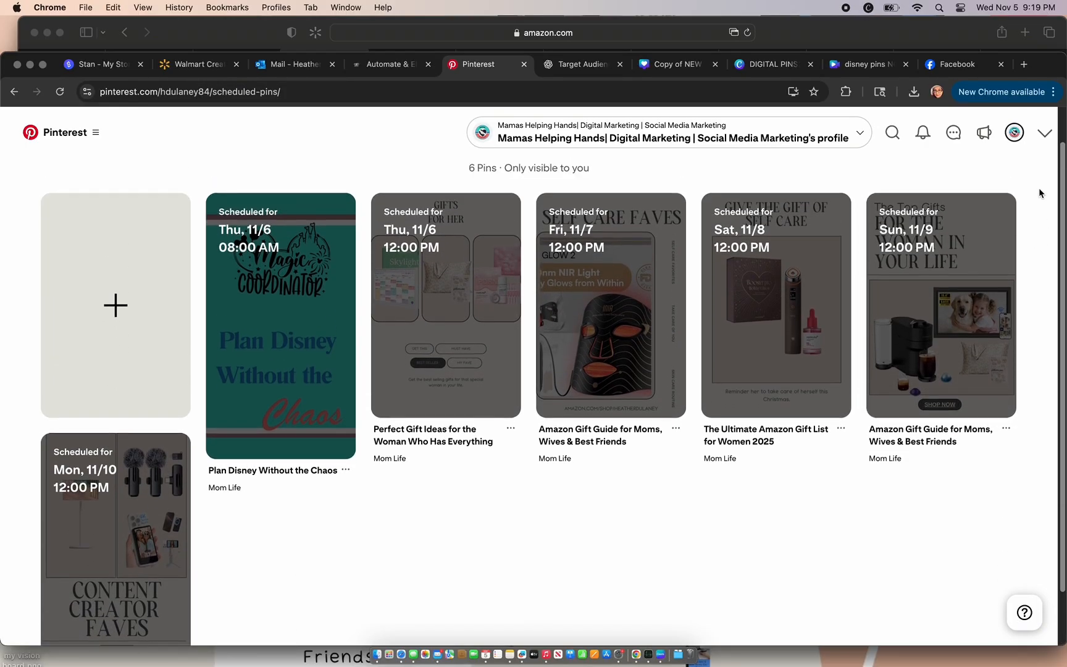
{"action": "scroll", "coordinate": [1039, 191], "scroll_direction": "up", "scroll_amount": 1}
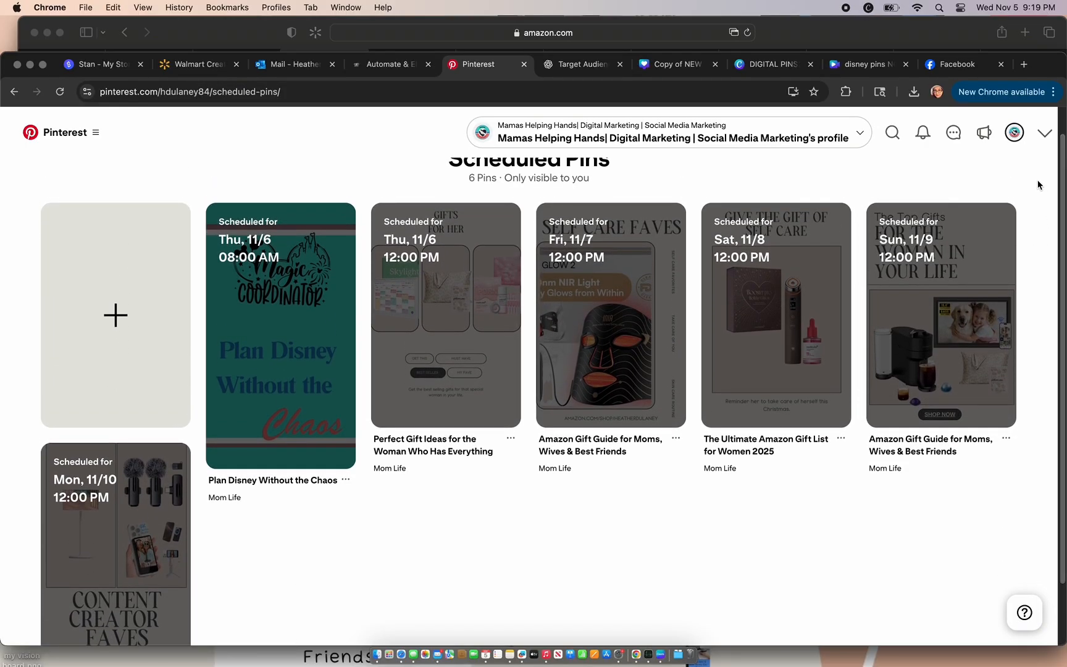